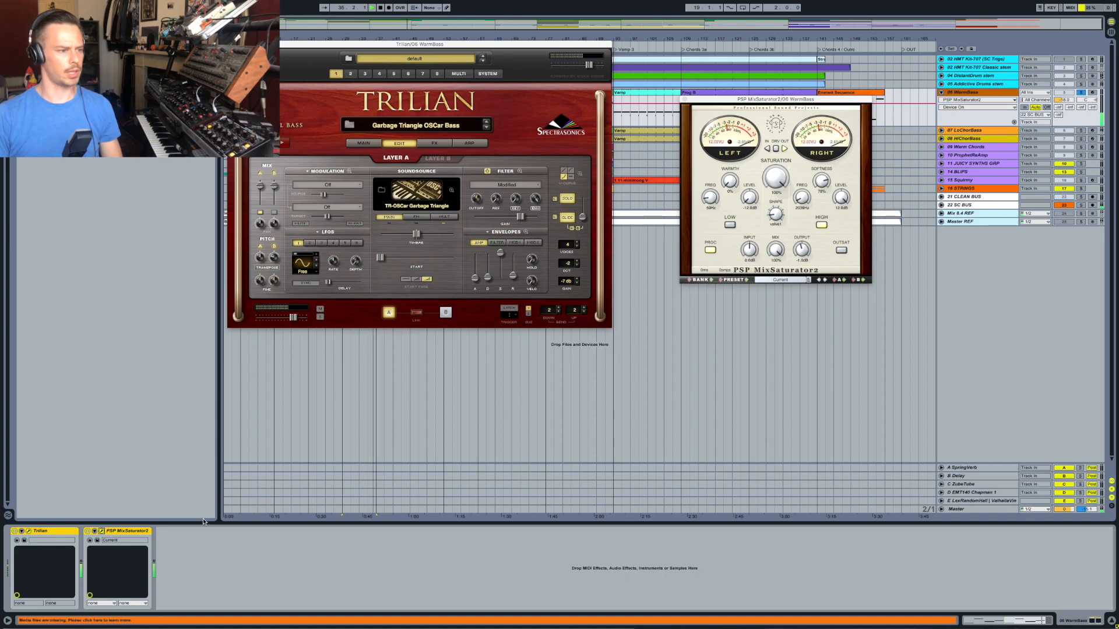
Play the WarmBass track from Chords 2a and compare its sound with PSP MixSaturator2 bypassed and re-enabled
left_click_drag(507, 44, 333, 171)
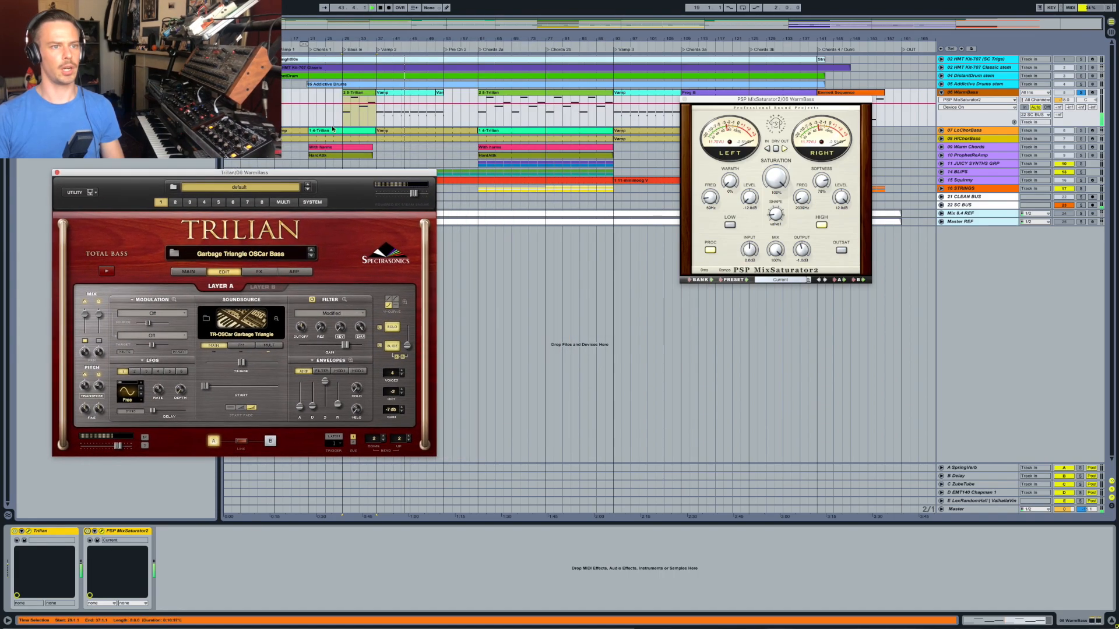
left_click(479, 123)
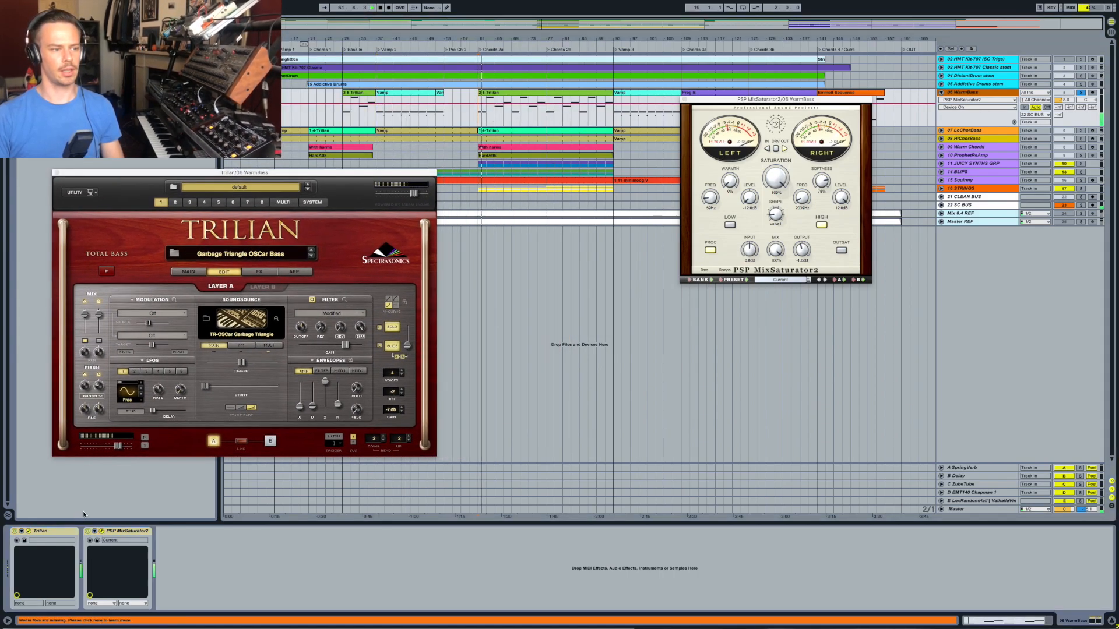
left_click(87, 531)
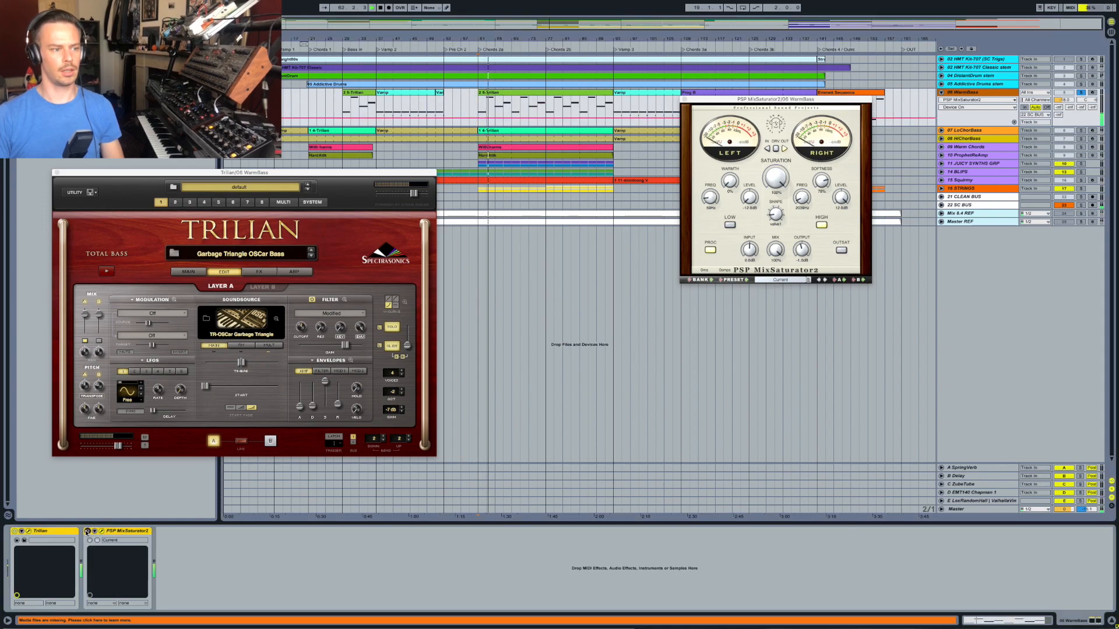
left_click(86, 532)
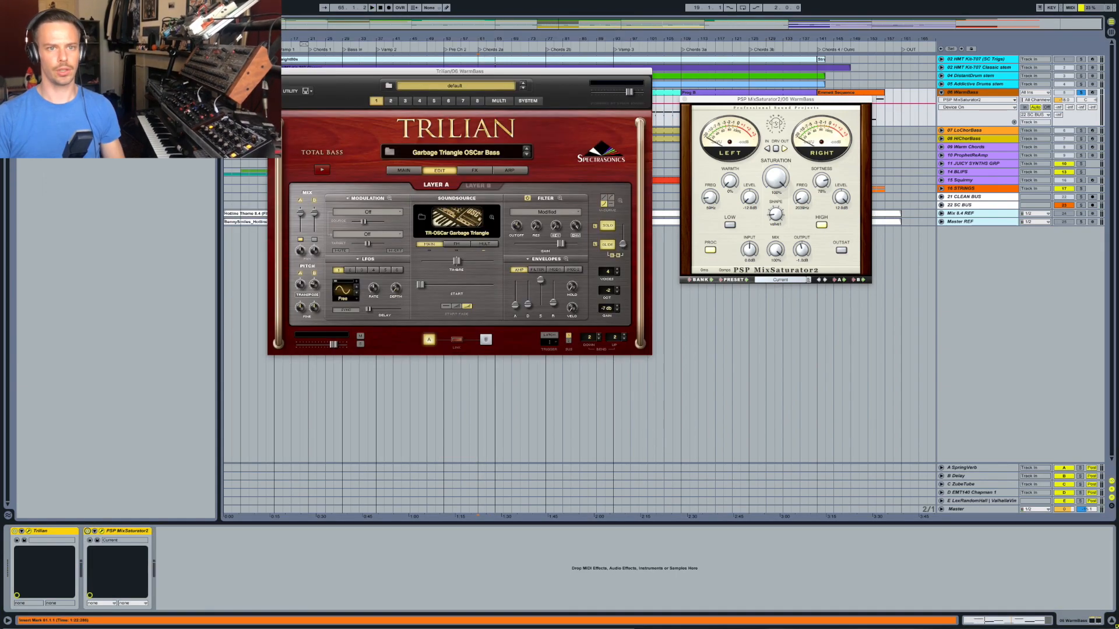
Close the WarmBass plug-in windows, unfold the LoChorBass track and play its Chords 1 section soloed
left_click(273, 71)
left_click(684, 99)
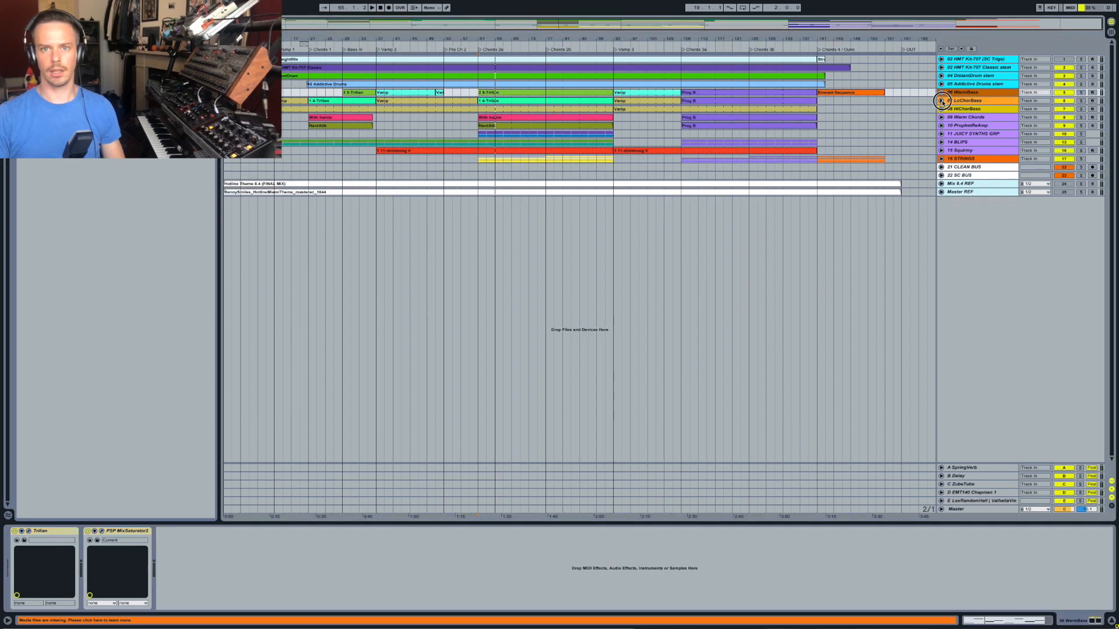
left_click(941, 101)
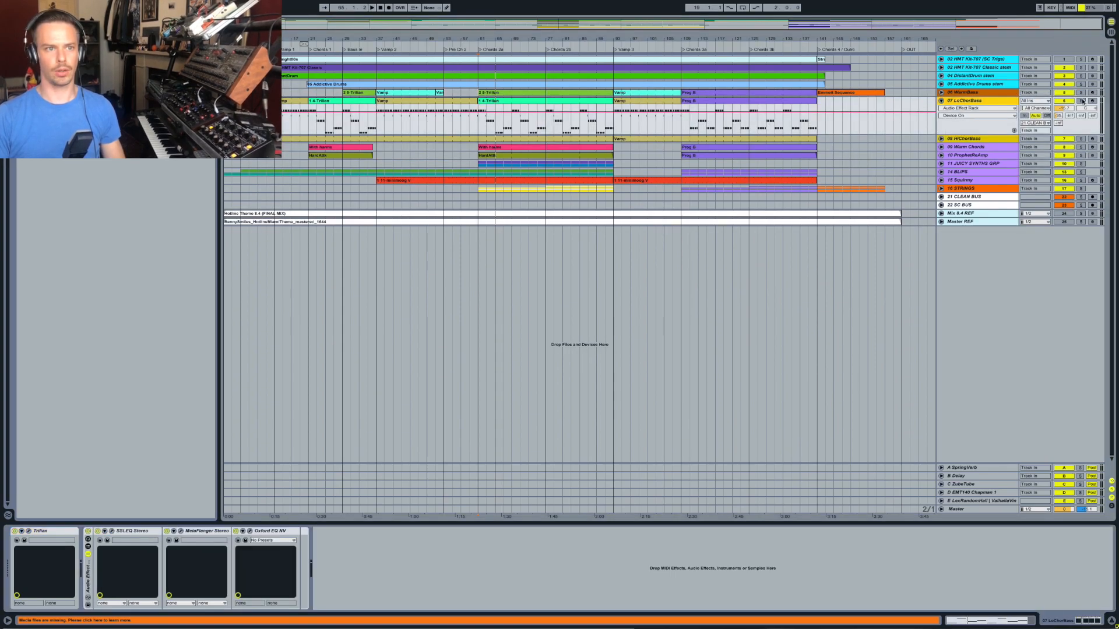
left_click(427, 101)
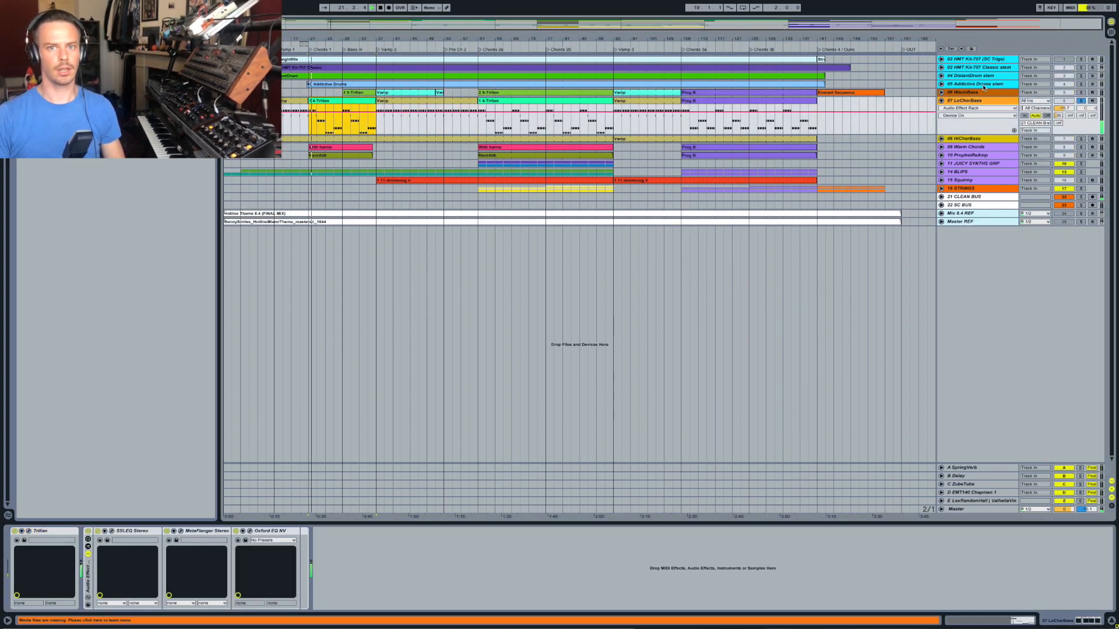
left_click(972, 101)
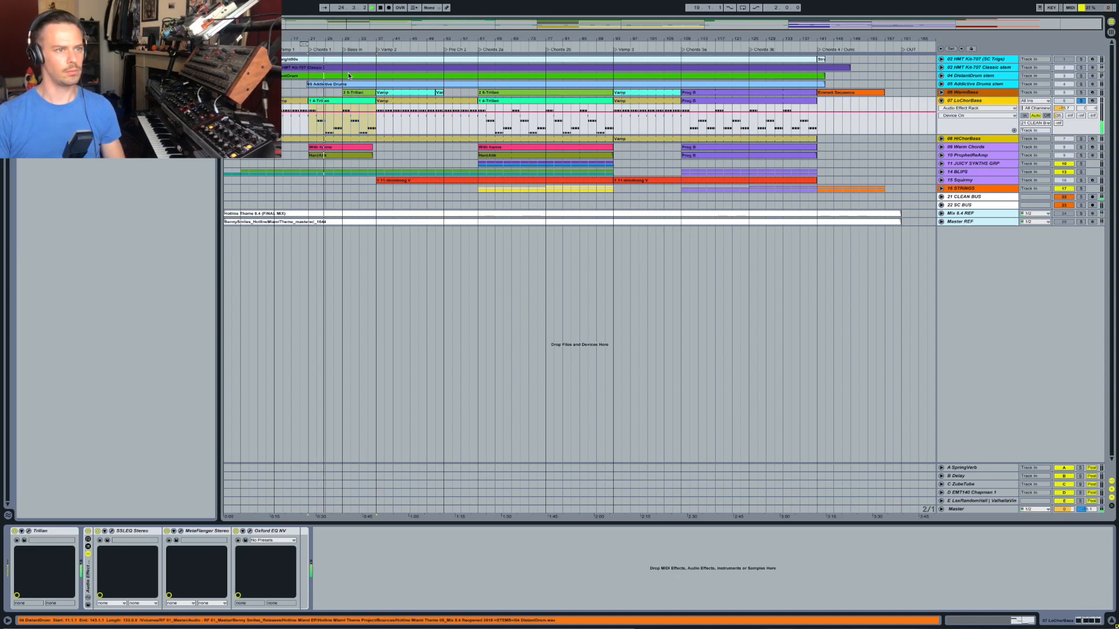
Examine the MIDI notes of the LoChorBass Chords 1 clip, and return to the track's device chain
key("shift+Tab")
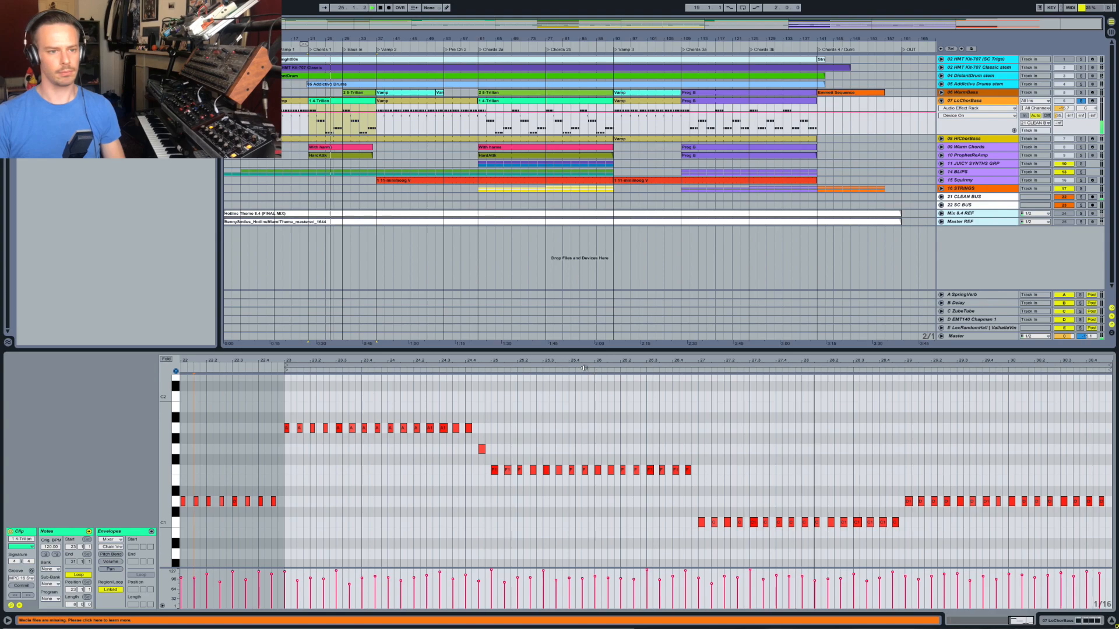
left_click_drag(582, 361, 576, 372)
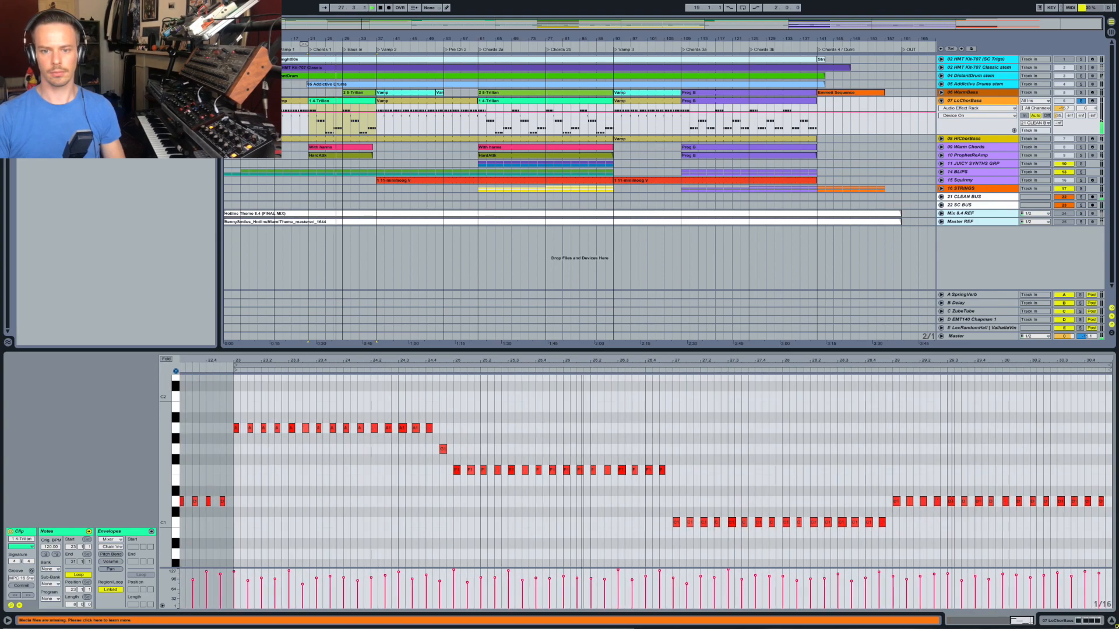
key("shift+Tab")
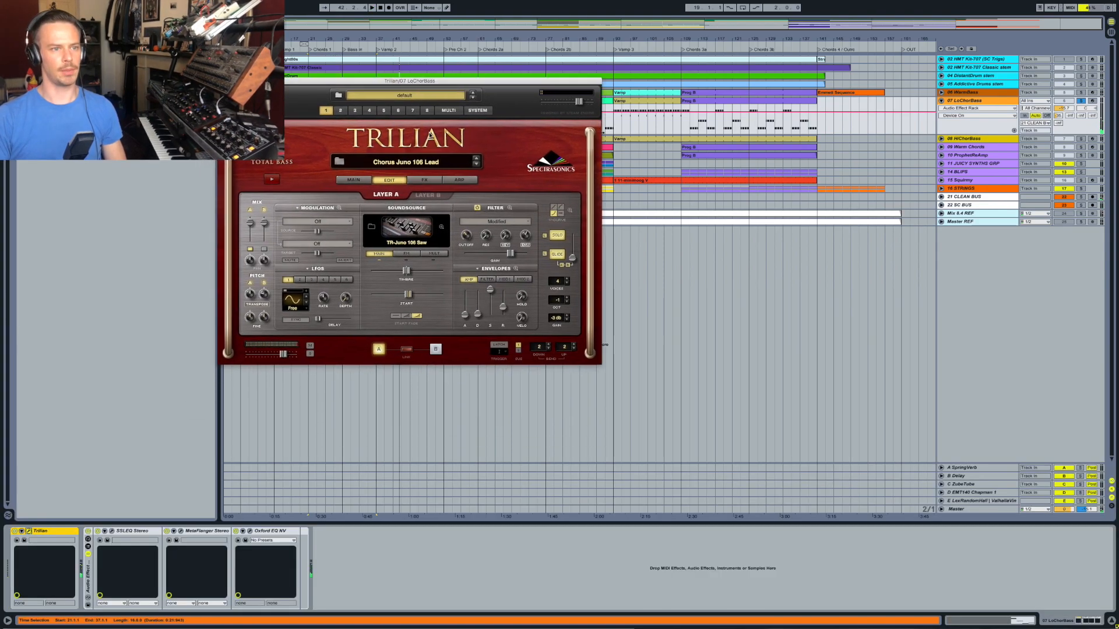
Play LoChorBass and compare its sound with the Audio Effect Rack bypassed and re-enabled
left_click(87, 531)
key("space")
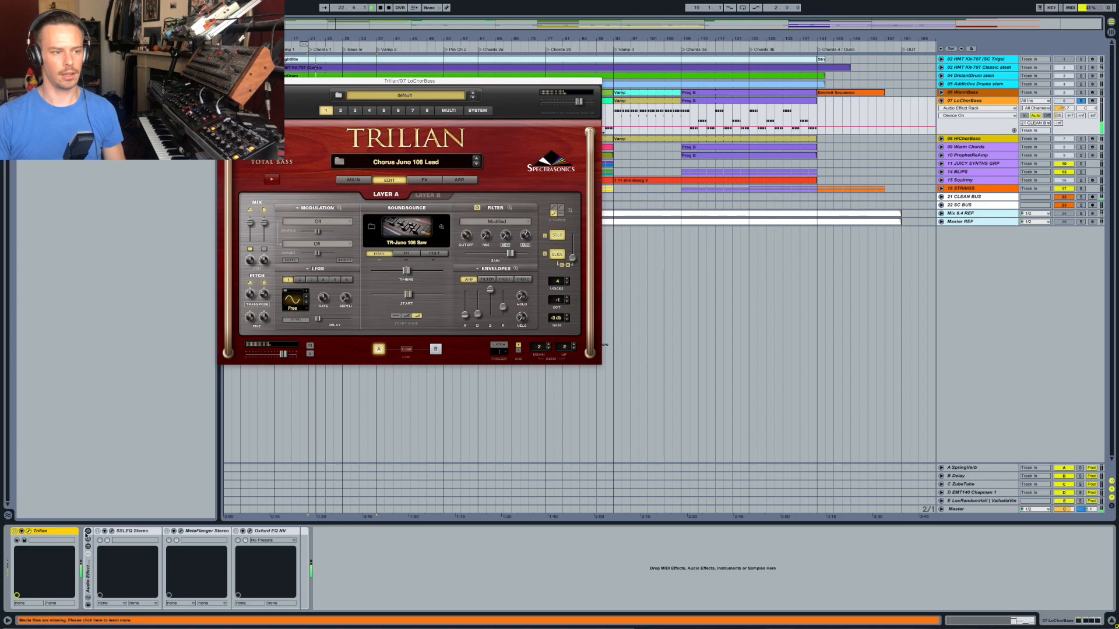
left_click(88, 531)
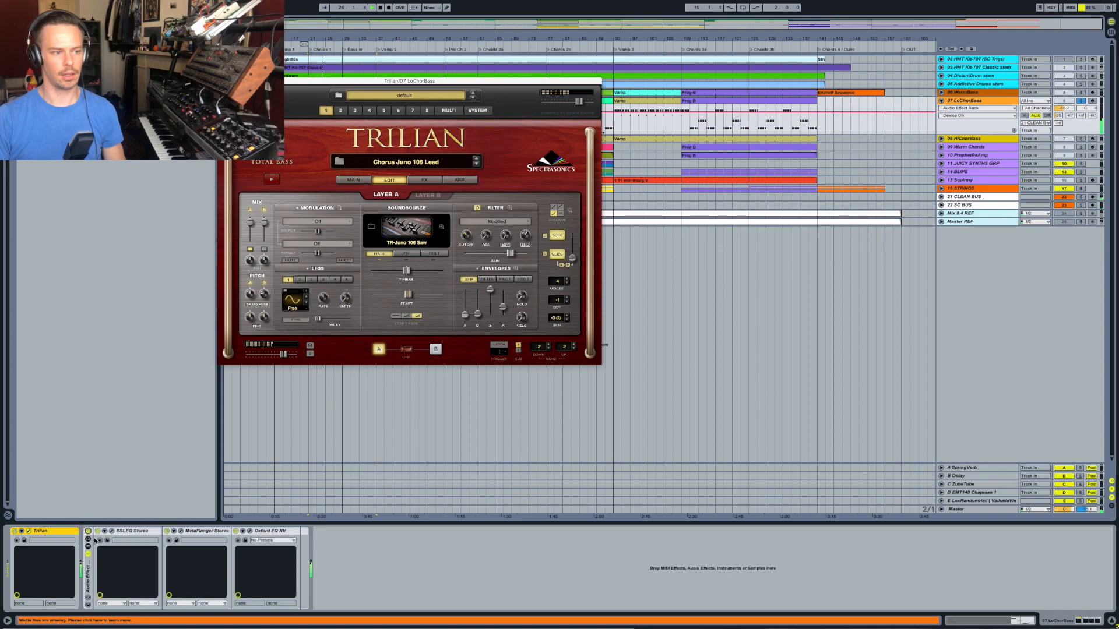
Open the SSLEQ Stereo and MetaFlanger Stereo windows of LoChorBass and arrange them beside Trilian
left_click(112, 532)
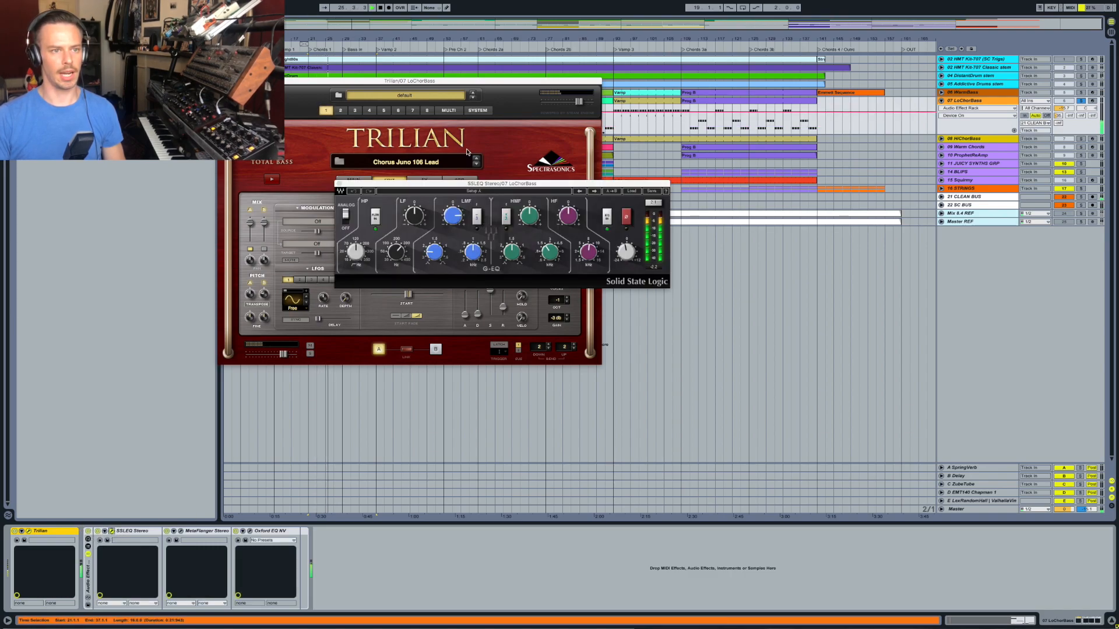
left_click_drag(482, 174, 709, 121)
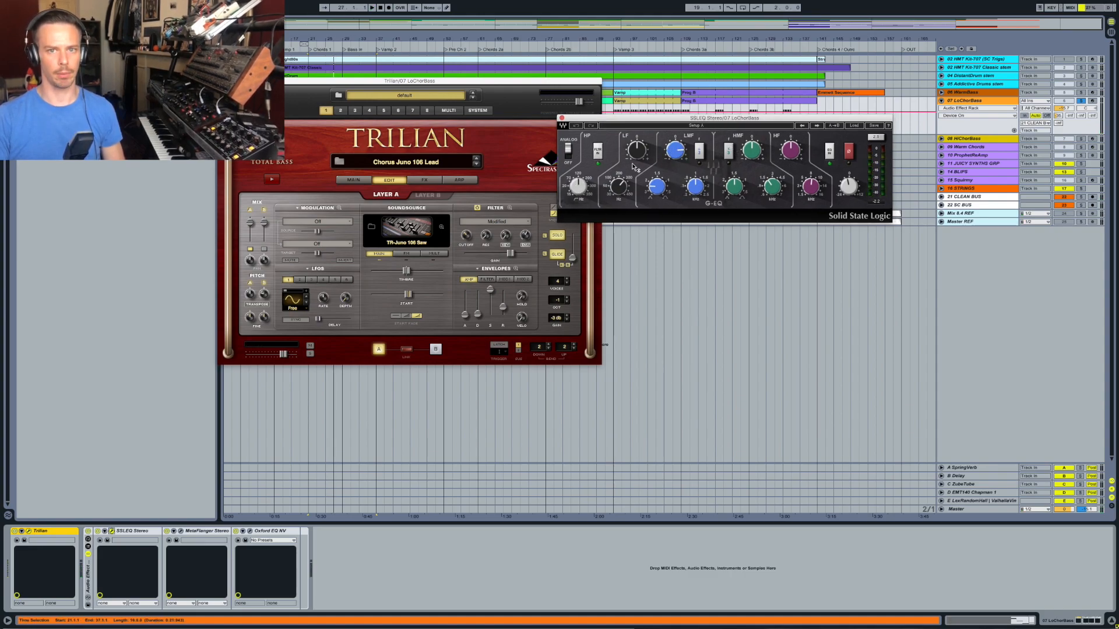
left_click(948, 93)
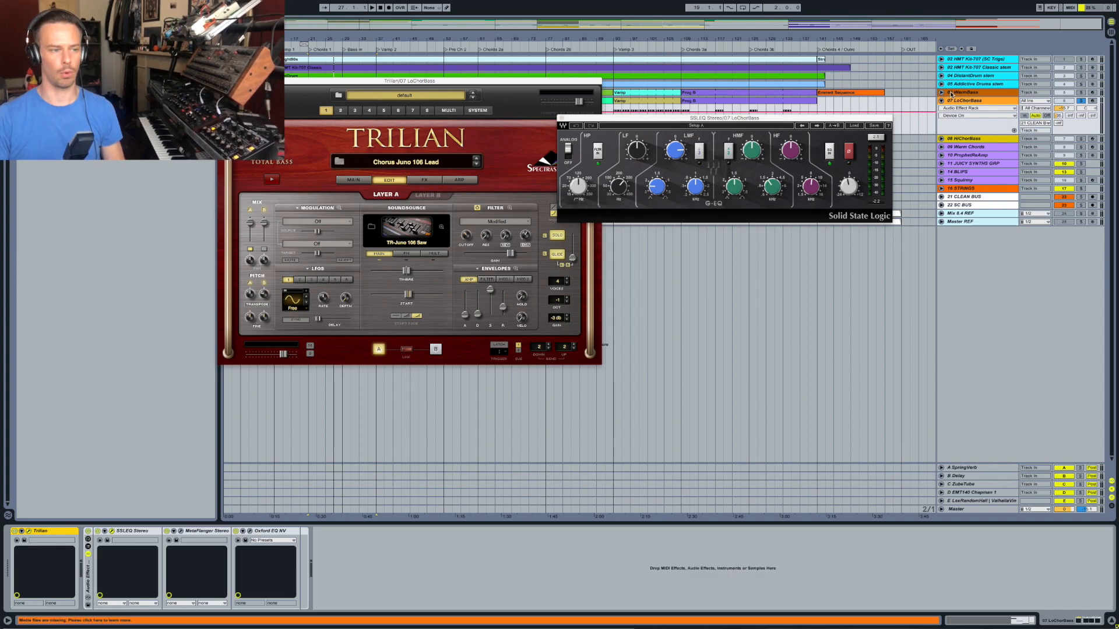
left_click(180, 531)
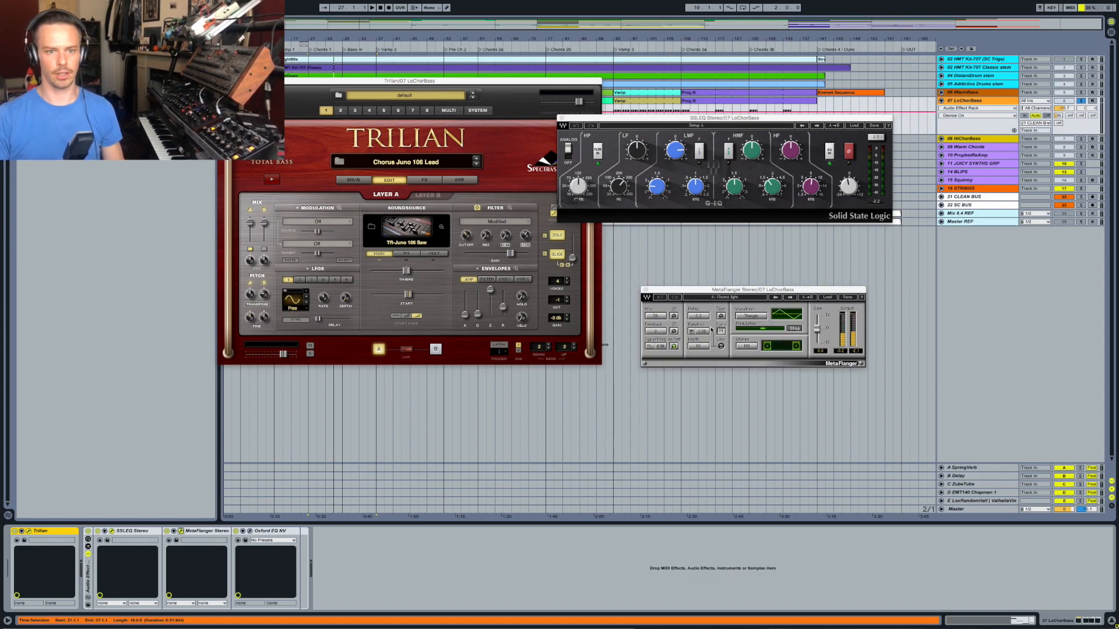
left_click_drag(728, 291, 706, 253)
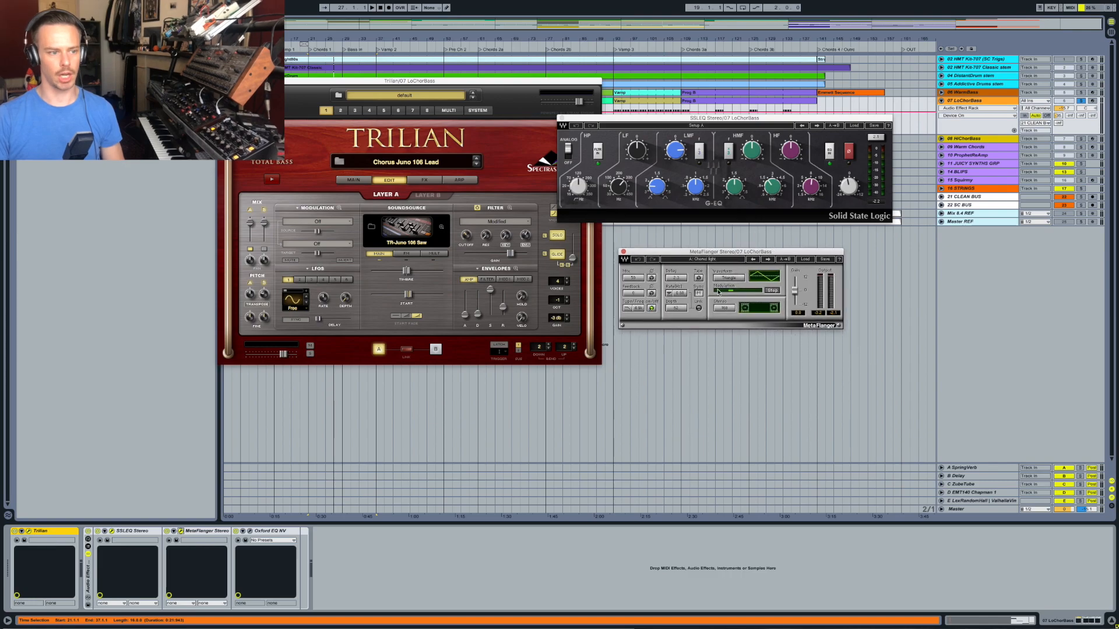
Open the Oxford EQ window of LoChorBass, move it beside the MetaFlanger, and inspect its HF gain
left_click(249, 530)
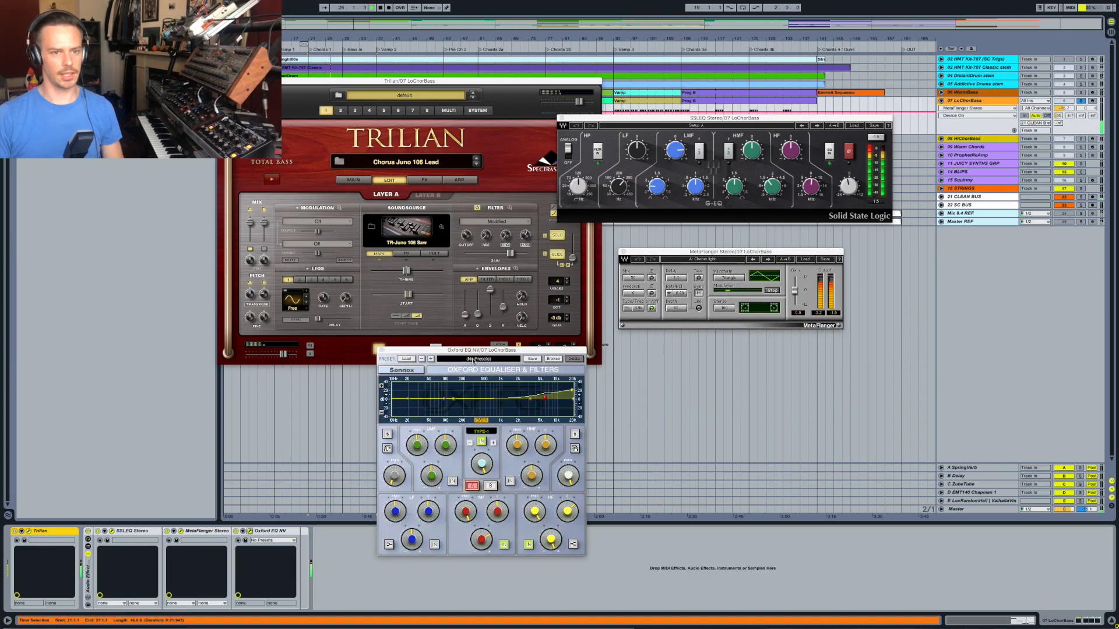
left_click_drag(473, 351, 536, 228)
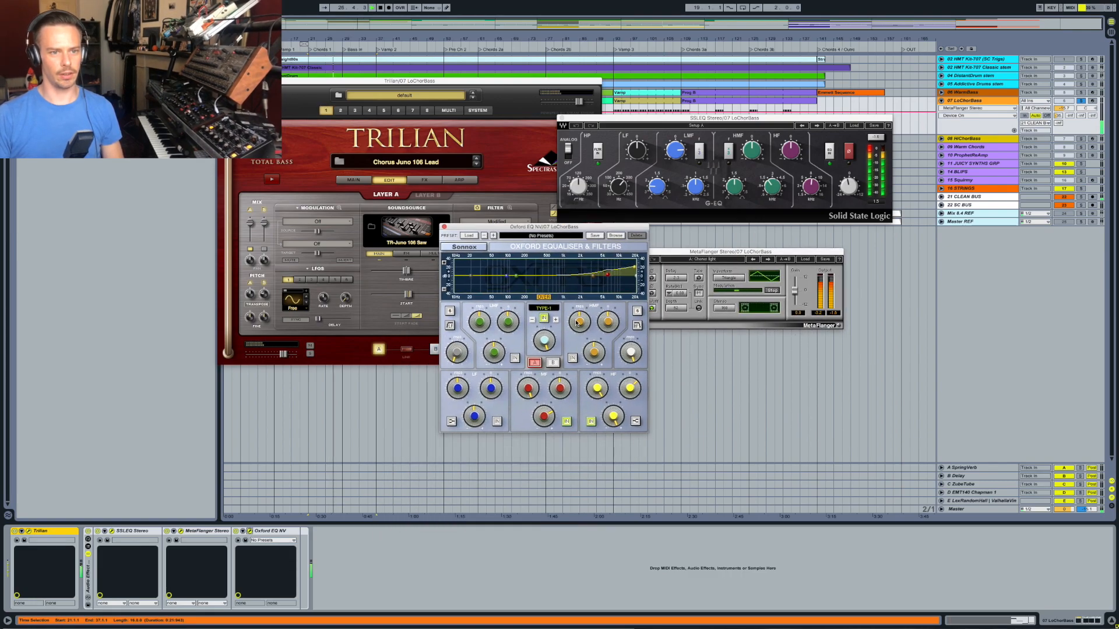
left_click(615, 417)
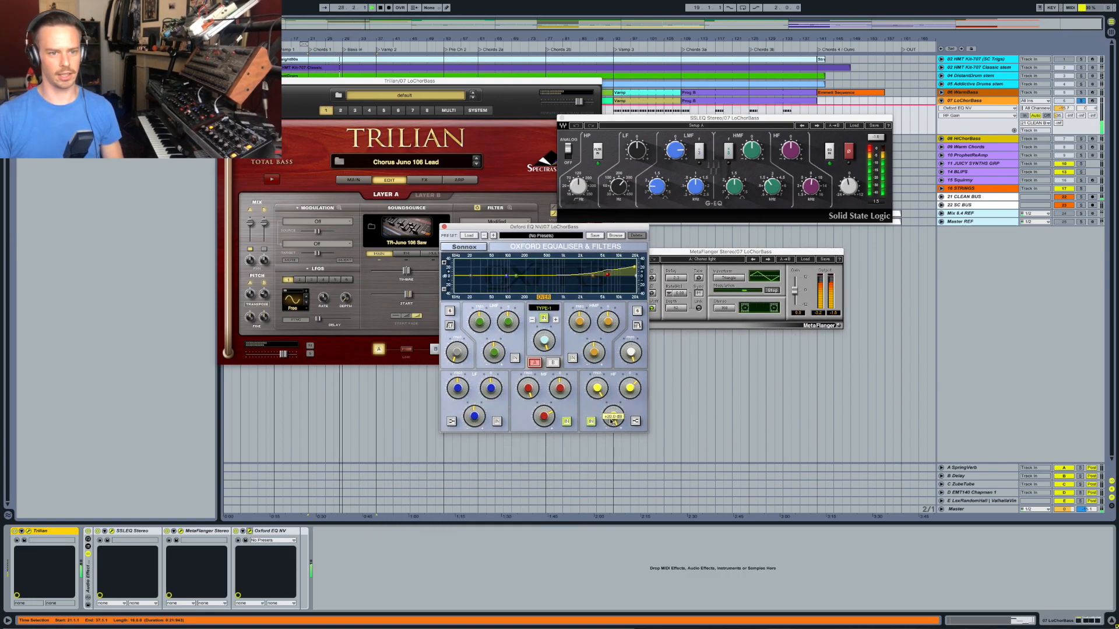
left_click(236, 532)
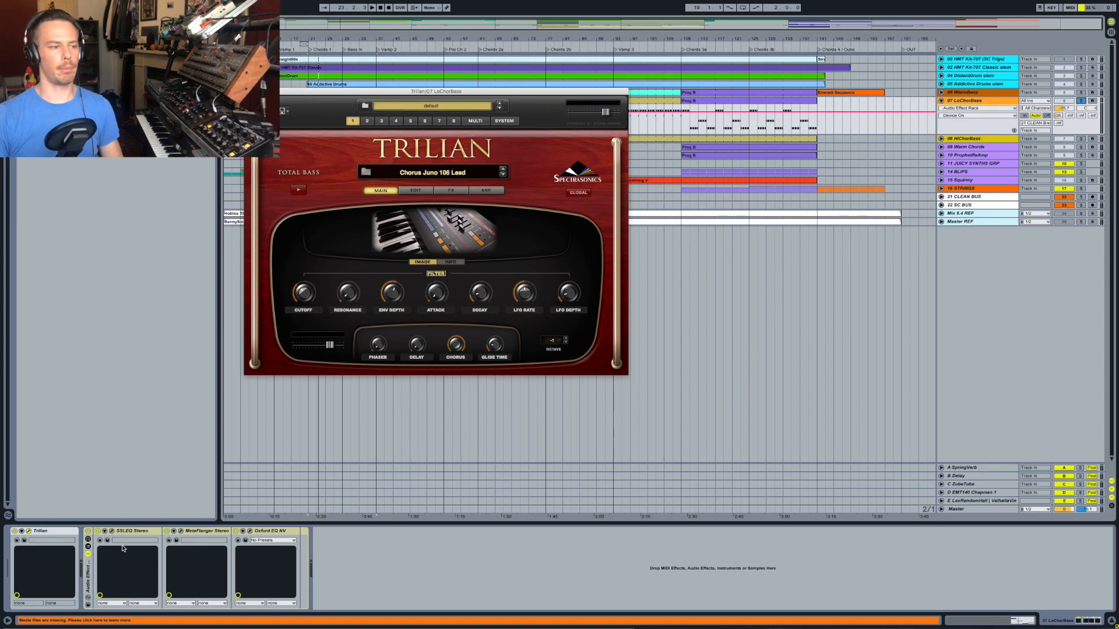
Reopen the LoChorBass MetaFlanger window, move Trilian aside and show Trilian's layer A effects with the EZ-Phaser switched on
left_click(180, 531)
left_click_drag(483, 91, 438, 96)
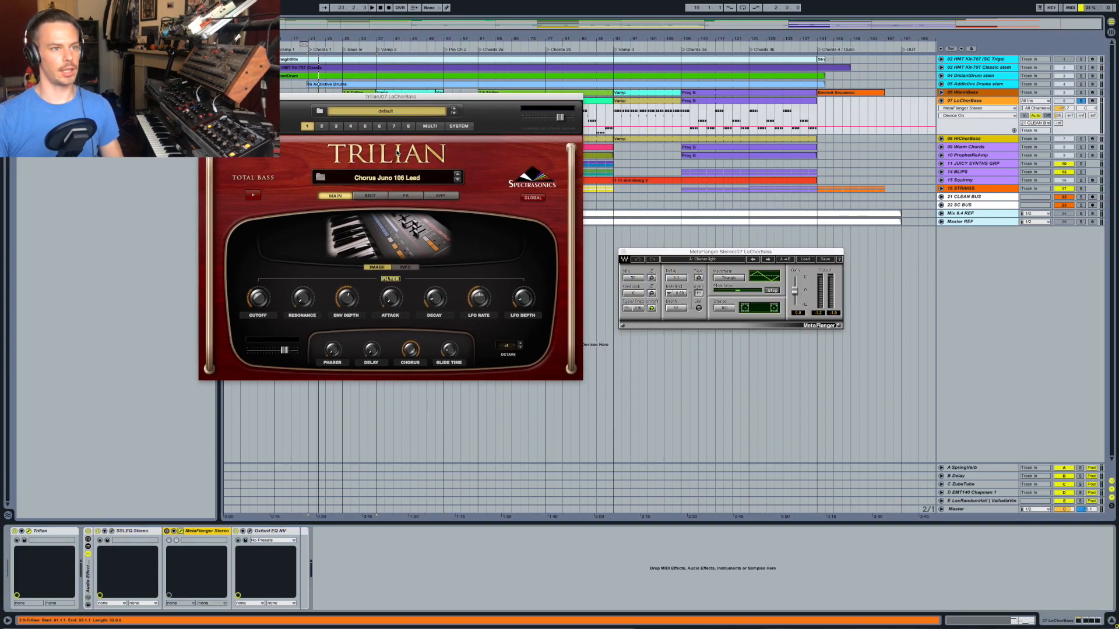
left_click(408, 196)
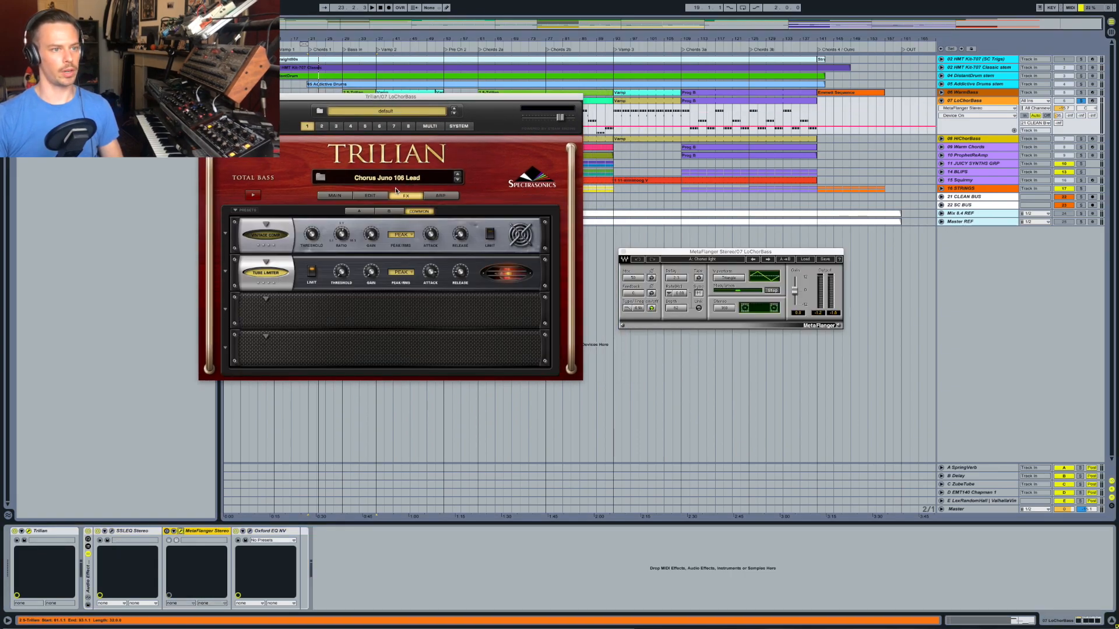
left_click(359, 211)
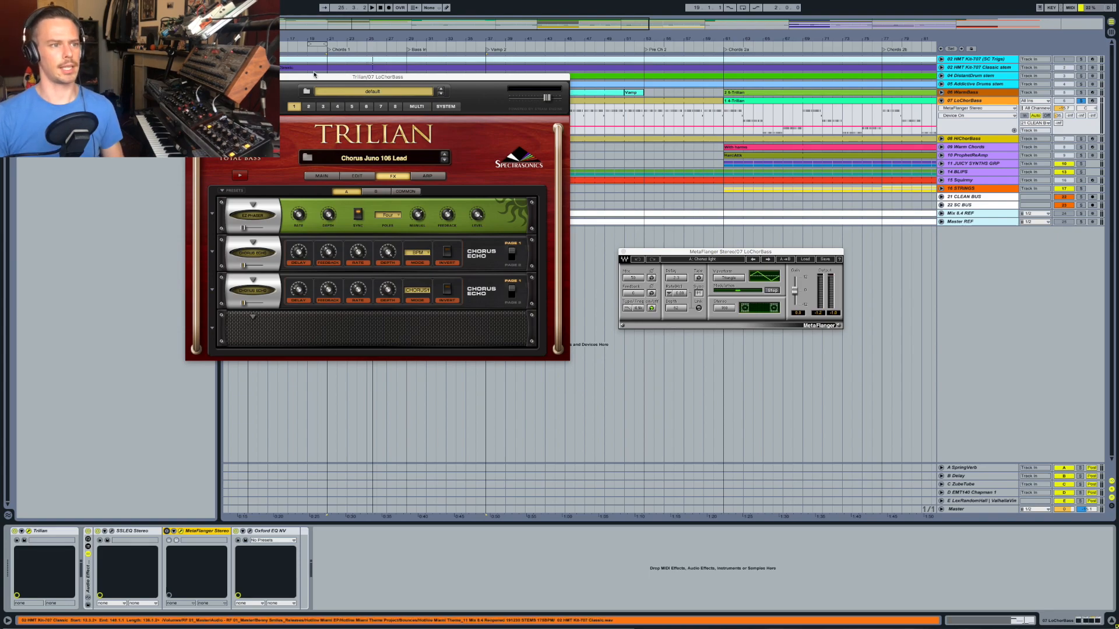
left_click(247, 216)
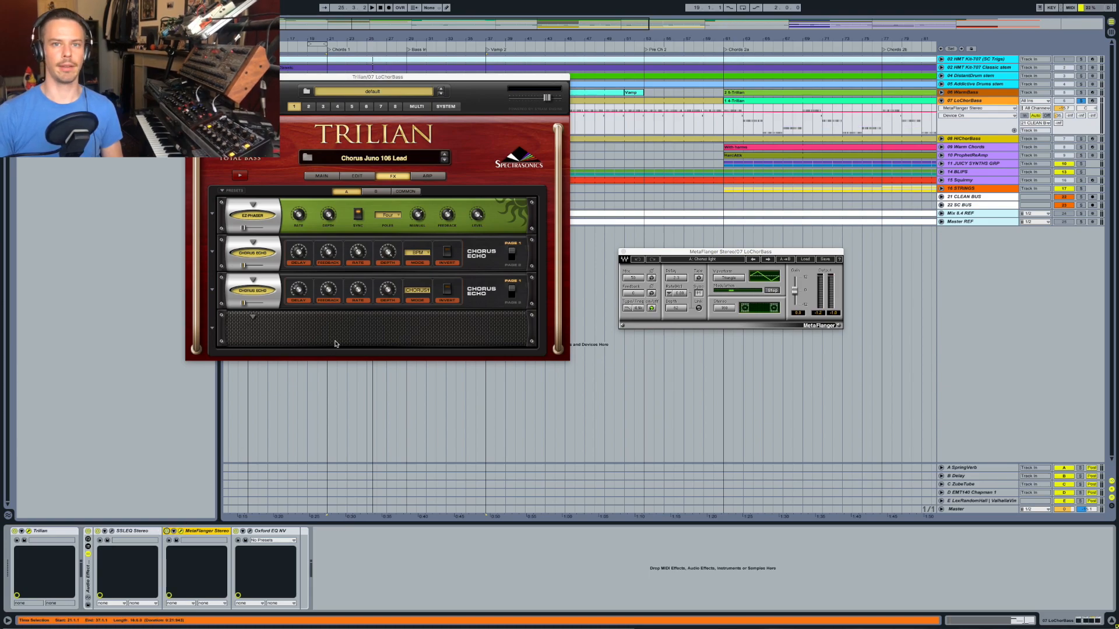
During playback, bypass the MetaFlanger, both Chorus Echo units and the EZ-Phaser one by one, and re-enable them in reverse order
key("space")
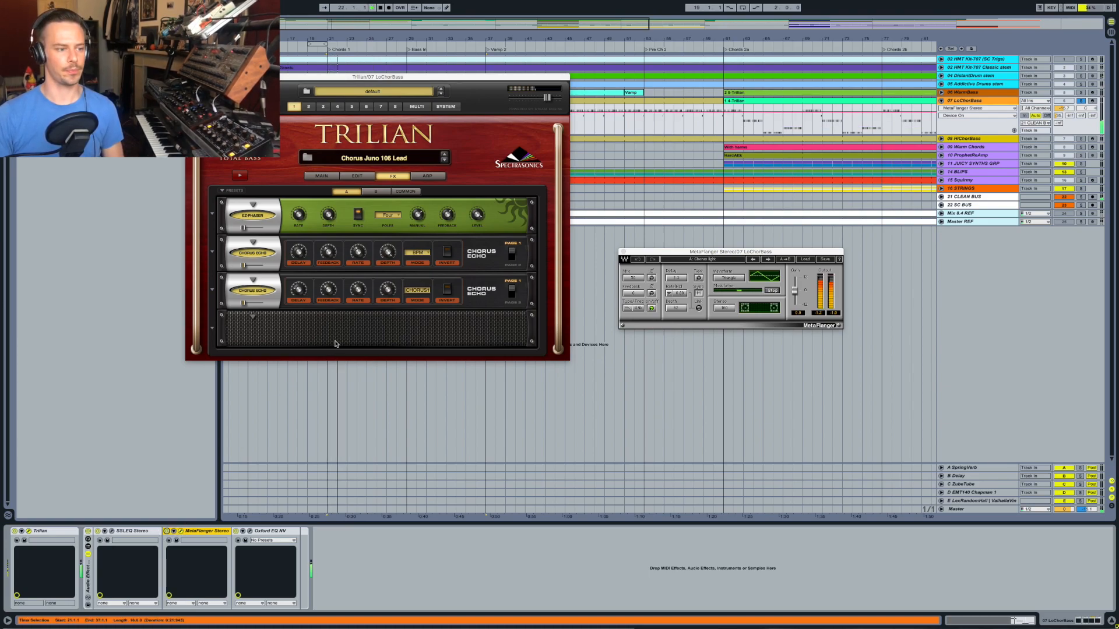
left_click(166, 530)
left_click(244, 289)
left_click(258, 253)
left_click(254, 215)
left_click(254, 215)
left_click(257, 253)
left_click(245, 289)
left_click(166, 531)
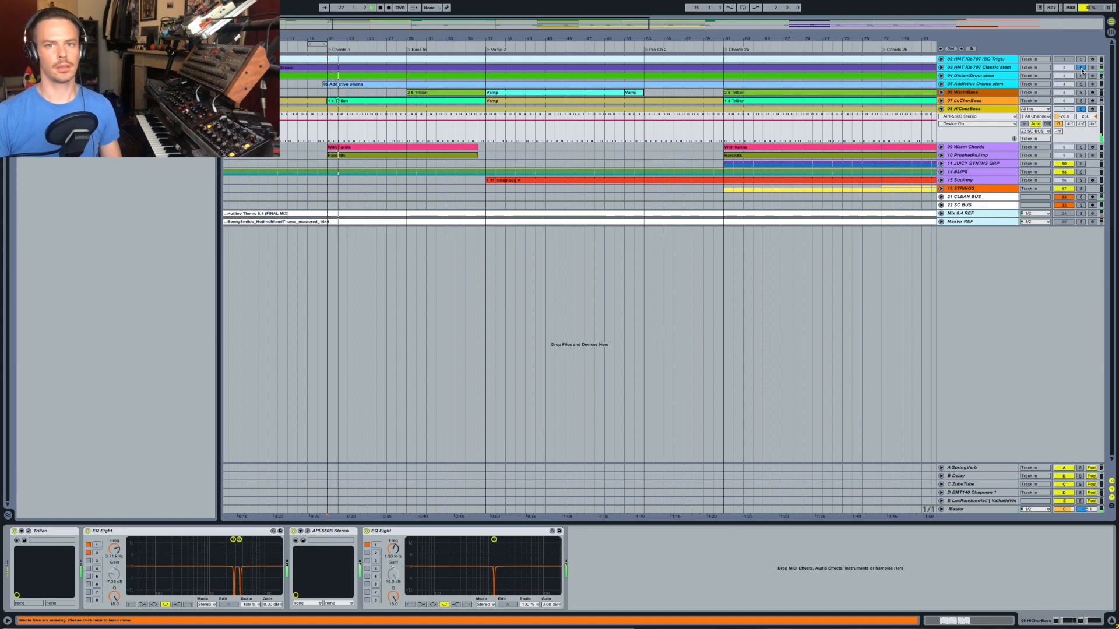
Solo the Classic drum stem alongside HiChorBass, move its Trilian window aside and examine the MIDI notes of the HiChorBass Vamp clip
left_click(1081, 68)
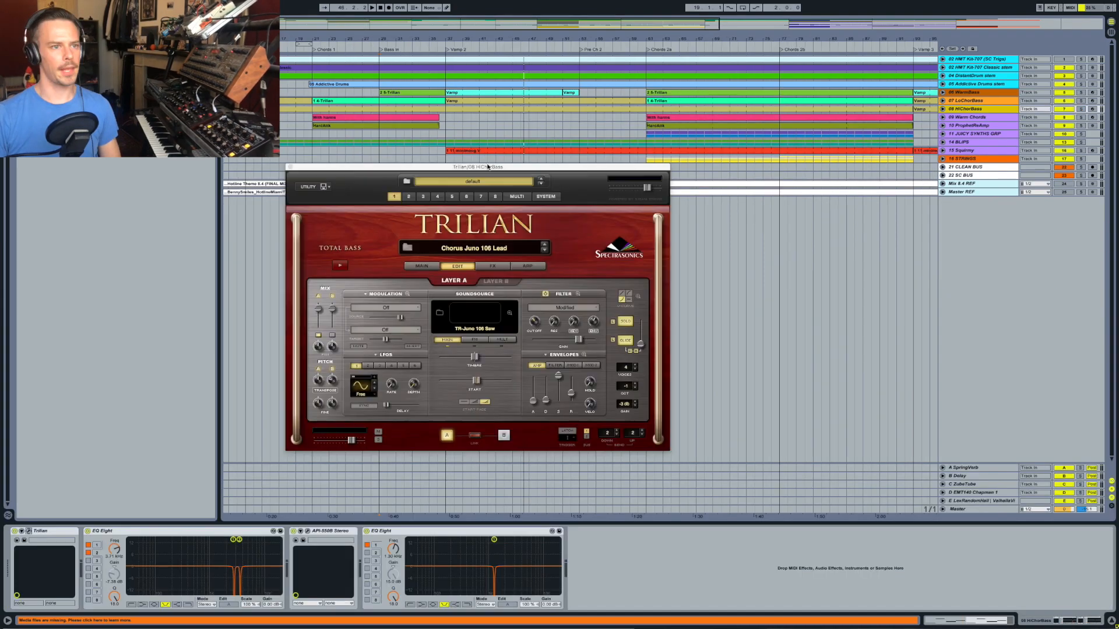
left_click_drag(481, 171, 414, 88)
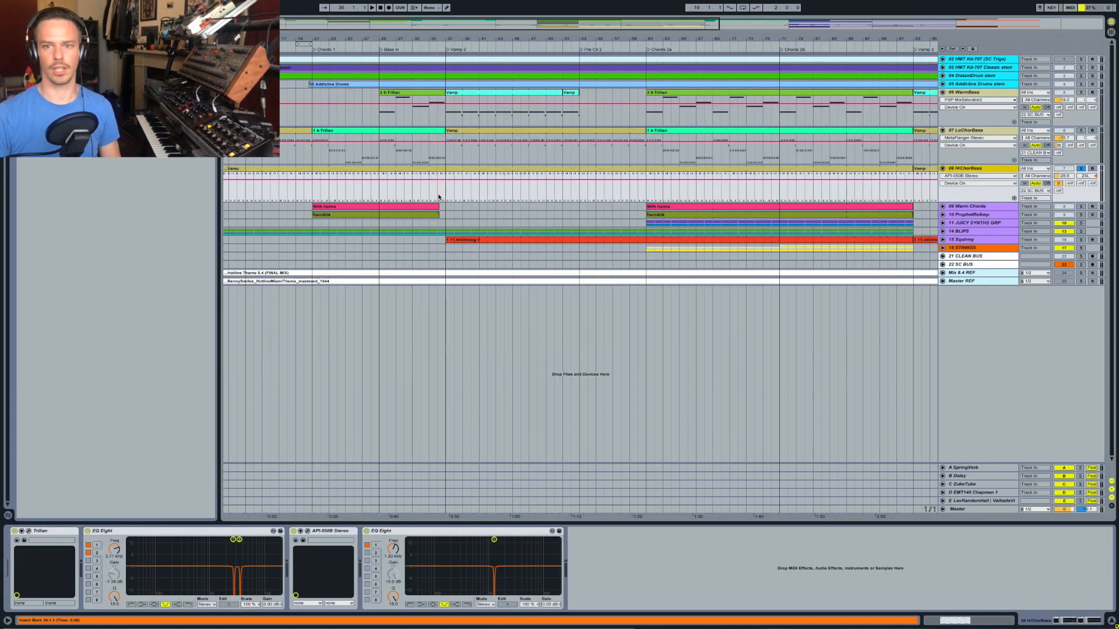
double_click(787, 170)
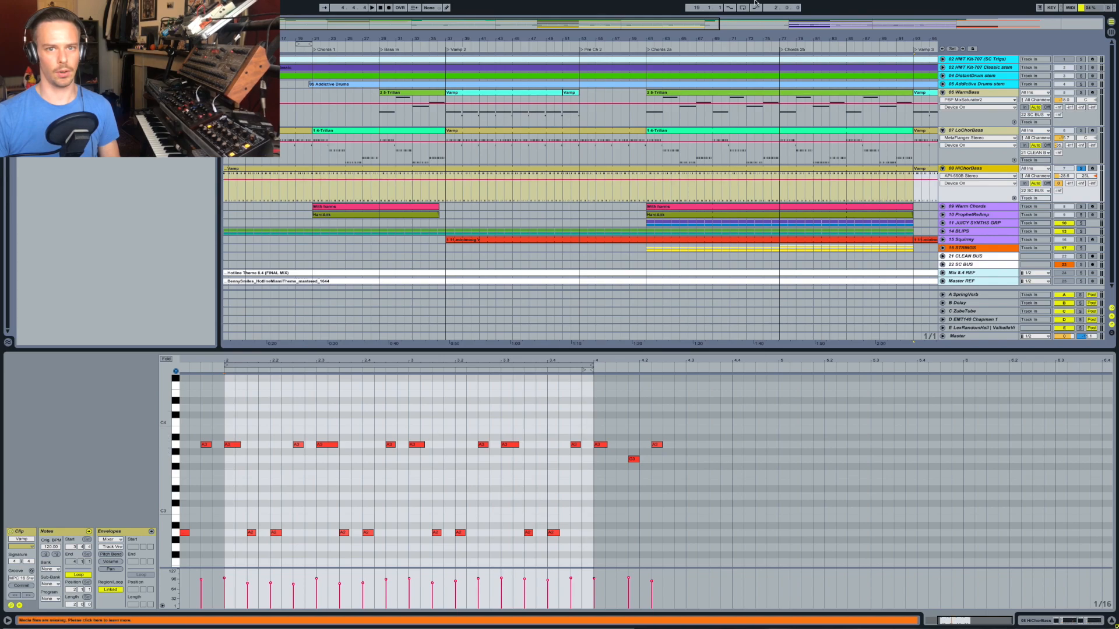
left_click_drag(731, 39, 731, 7)
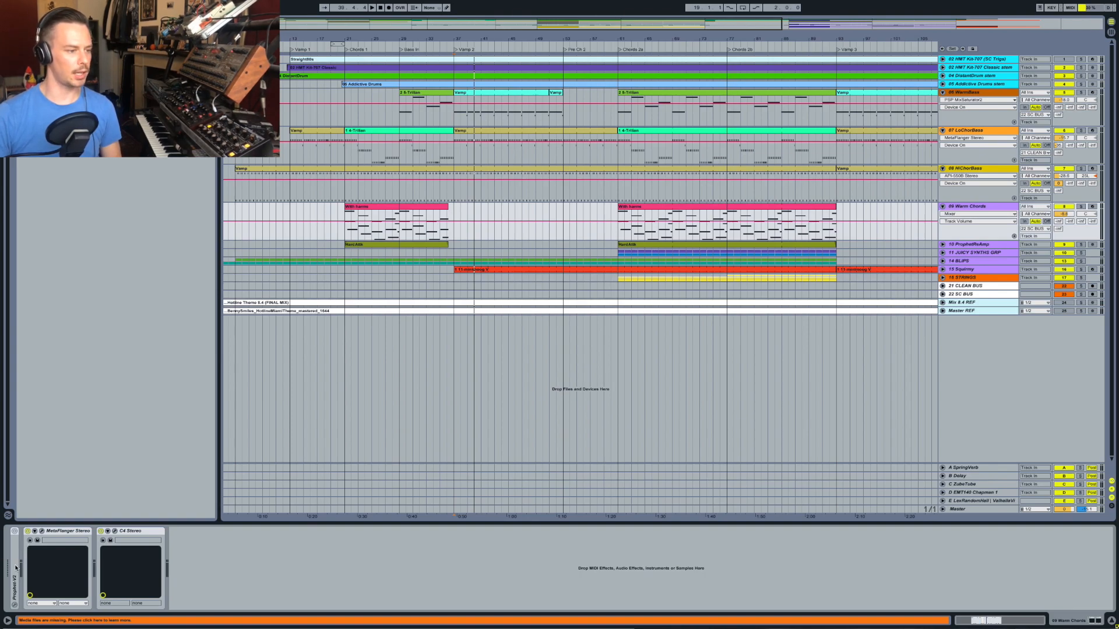
Unfold the Prophet V2 device on the Warm Chords track to inspect it, and solo the ProphetReAmp track
double_click(16, 565)
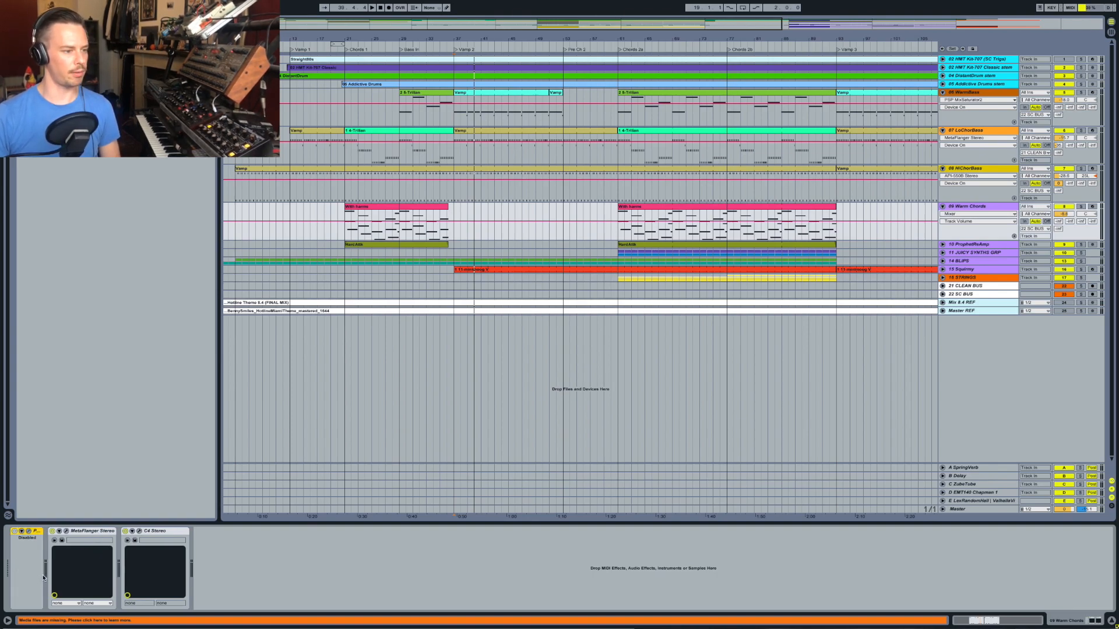
double_click(34, 531)
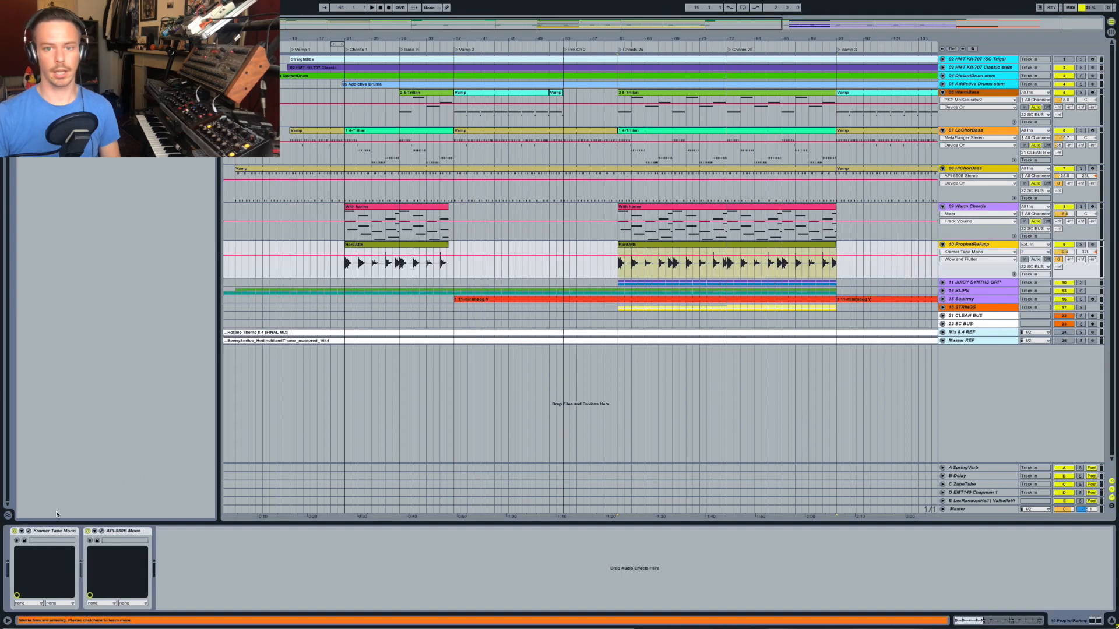
left_click(1081, 245)
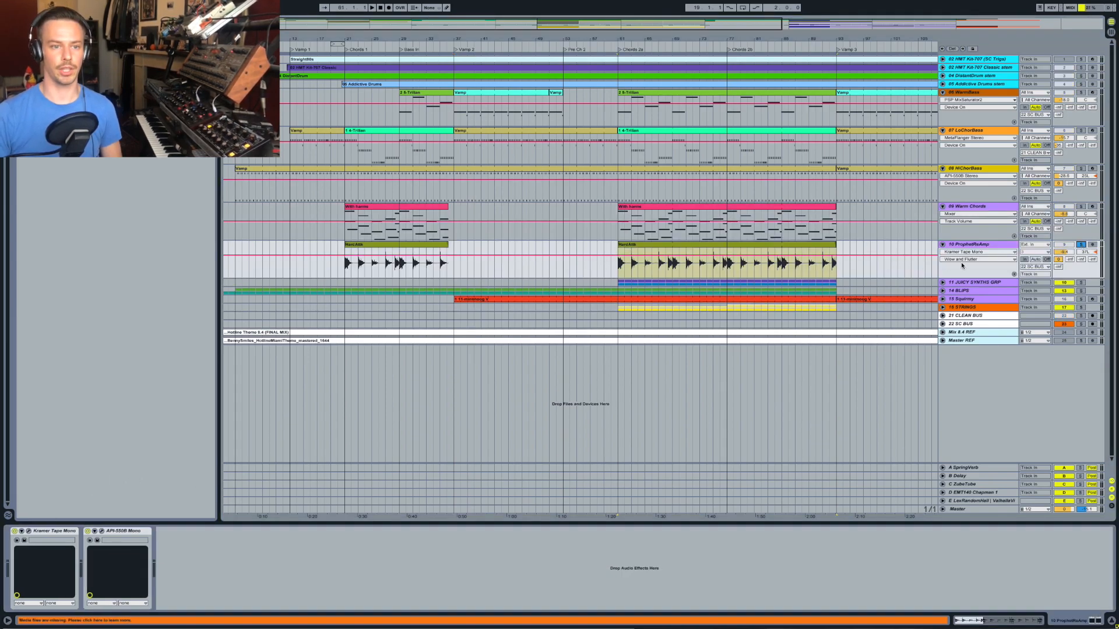
Play the soloed ProphetReAmp part from Chords 2a, then compare the Warm Chords clip and effects with the ProphetReAmp track's effects
left_click(994, 245)
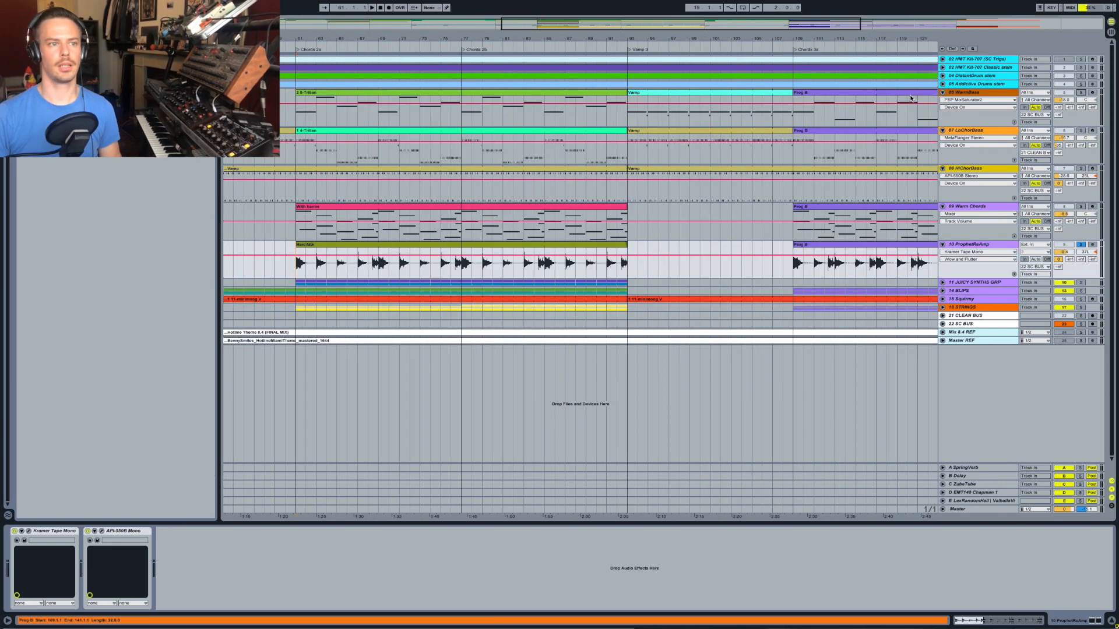
key("space")
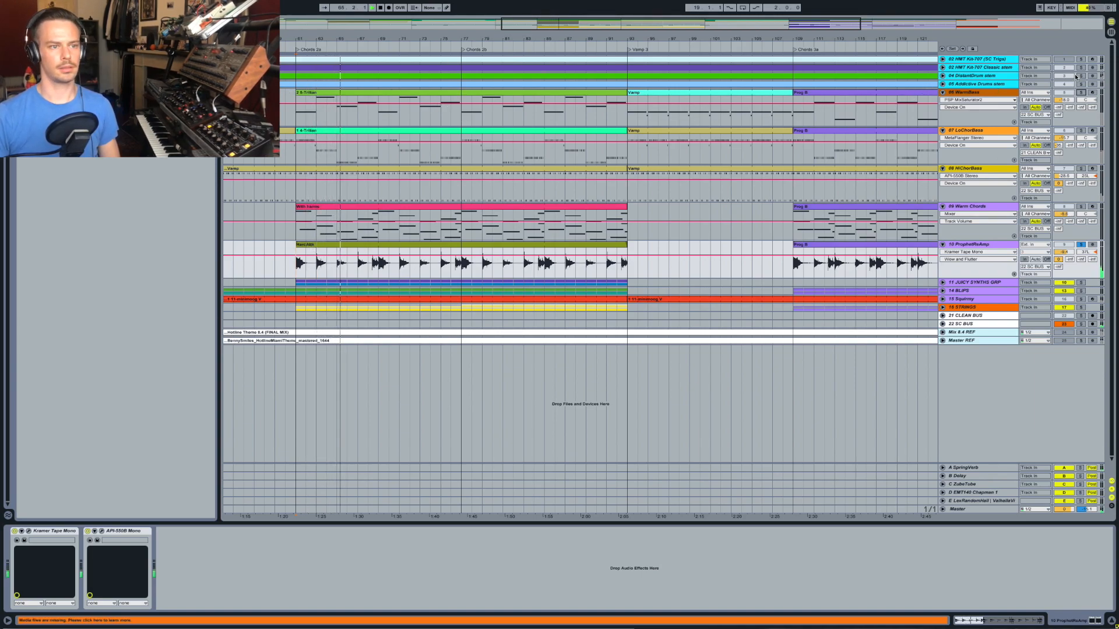
left_click_drag(346, 39, 345, 63)
double_click(349, 207)
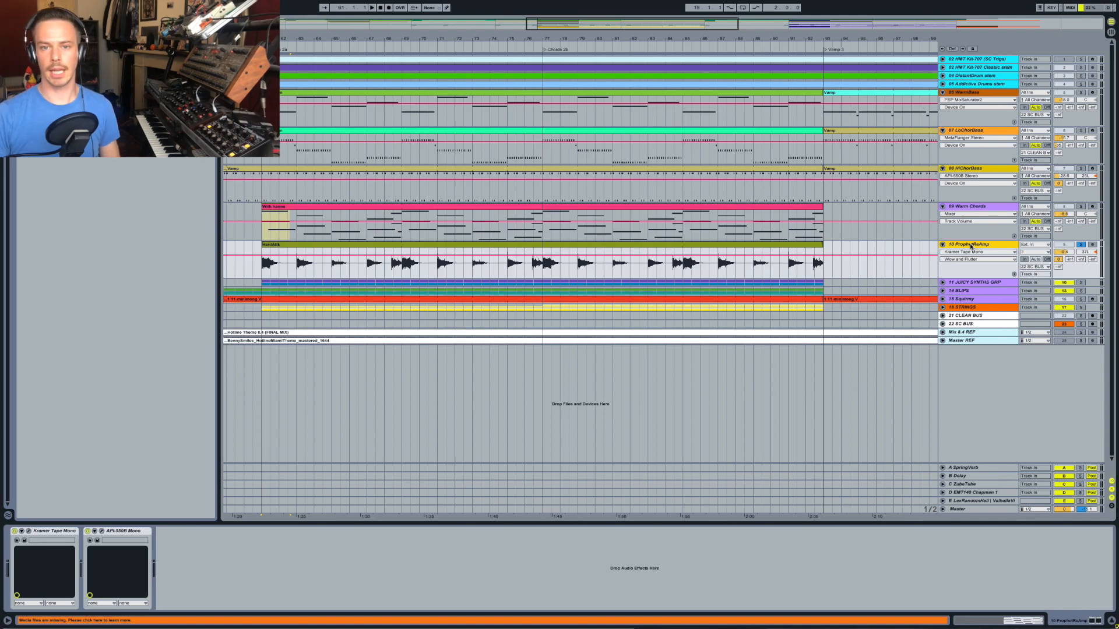
left_click(976, 208)
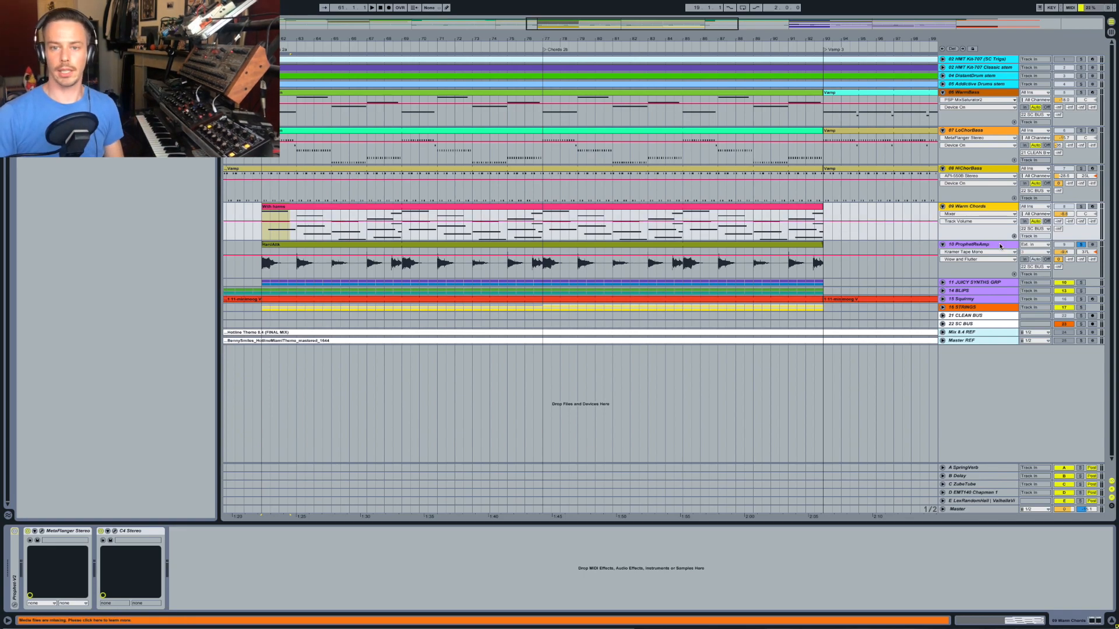
left_click(982, 245)
During ProphetReAmp playback, move the Kramer Tape window clear of the equalizer and switch on Kramer Tape Mono, then API-550B Mono
key("space")
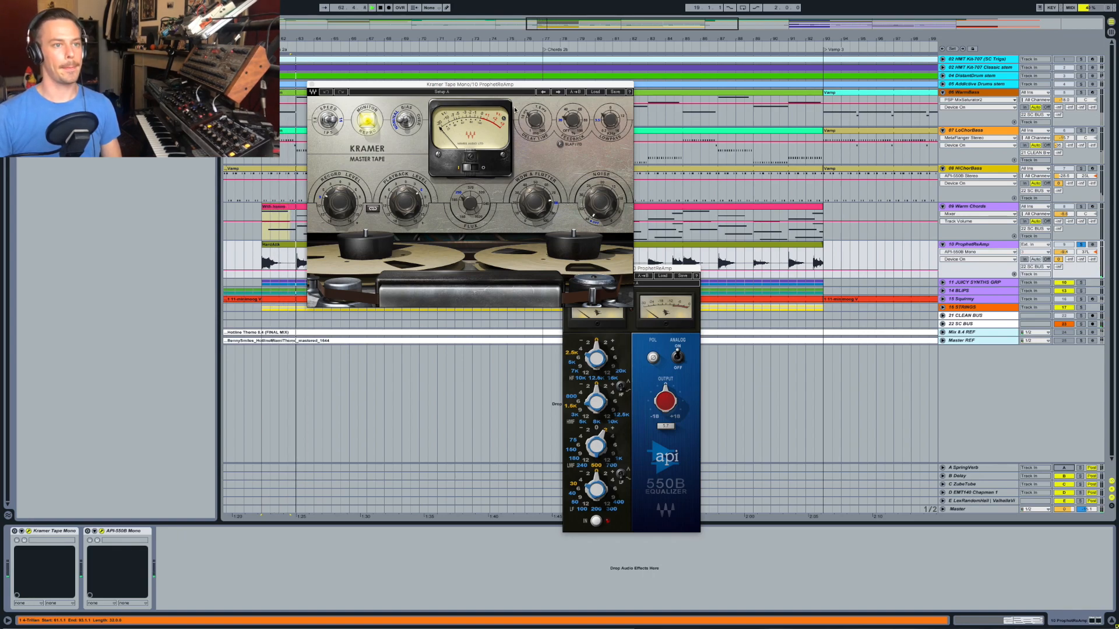
left_click_drag(469, 86, 540, 35)
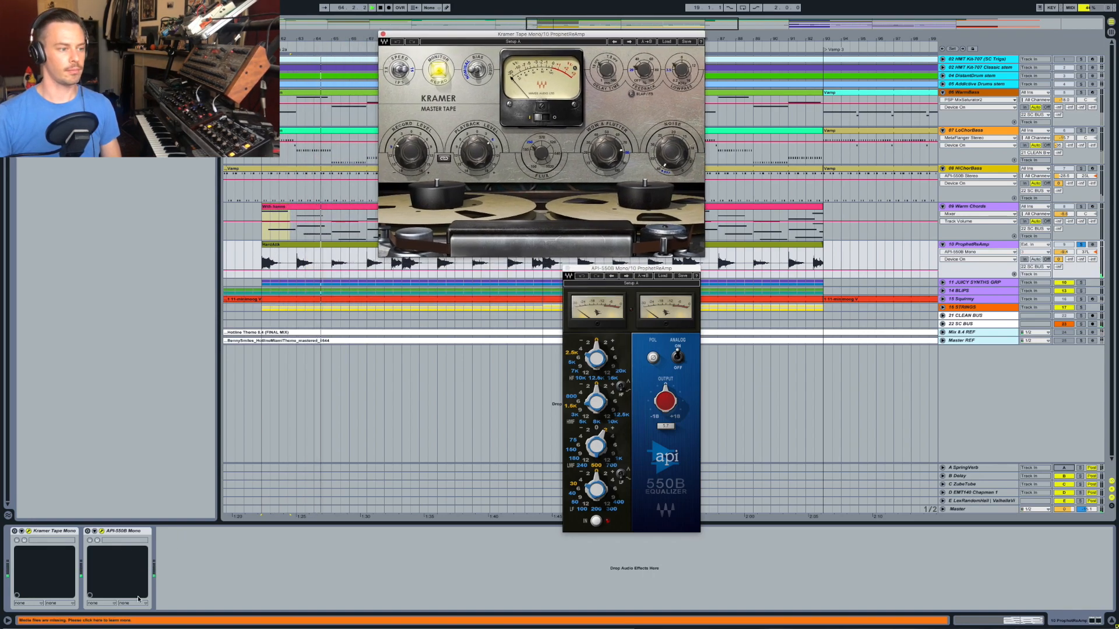
left_click(14, 532)
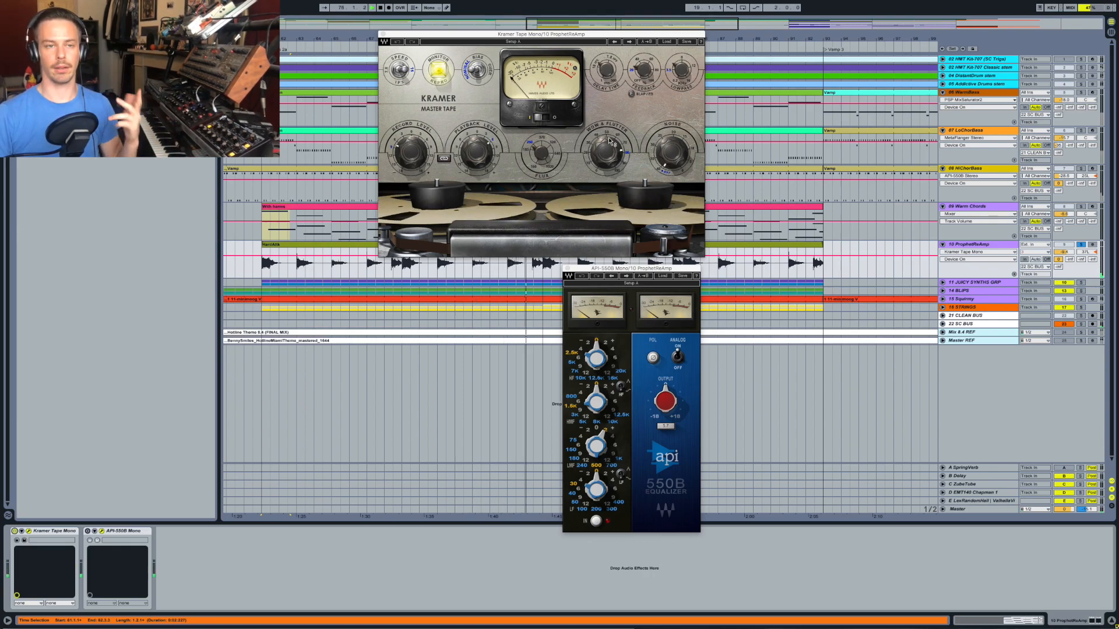
left_click(88, 531)
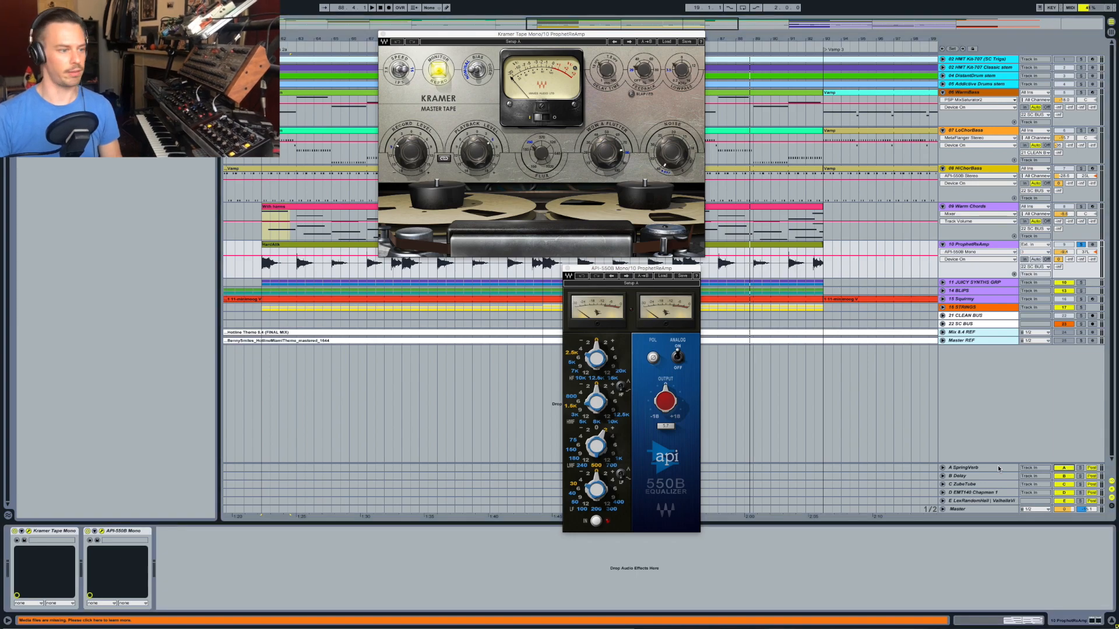
Inspect the SpringVerb return's Altiverb 6 spring reverb settings, moving its window aside and closing it, and resume ProphetReAmp playback
left_click(838, 470)
left_click(28, 532)
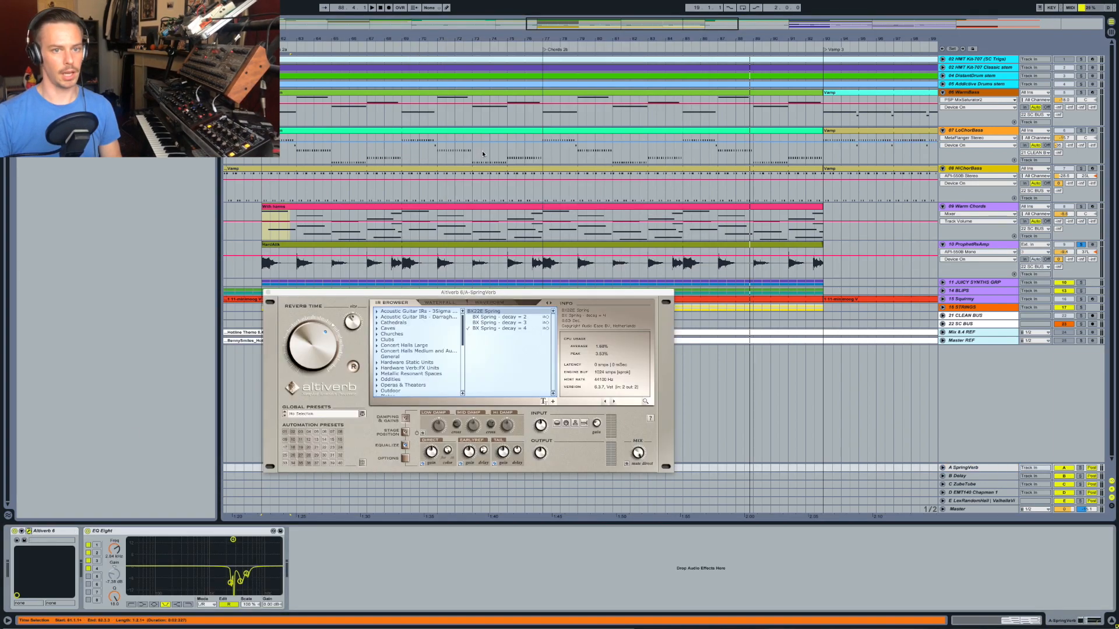
left_click_drag(479, 292, 746, 115)
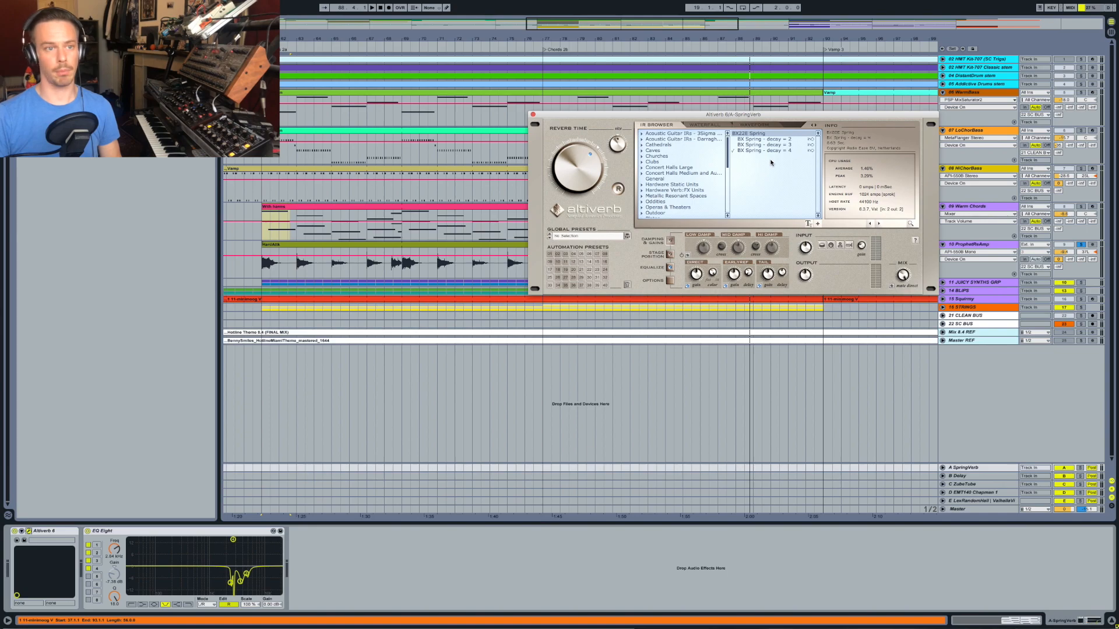
left_click(533, 115)
key("space")
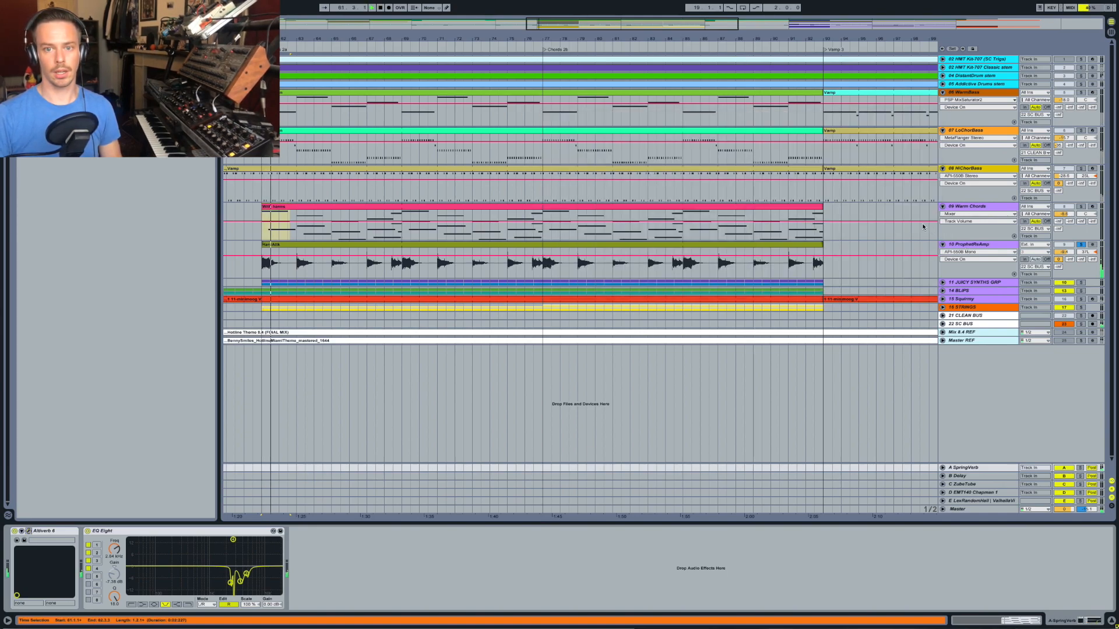
Fold the expanded bass and chord tracks and play the soloed JUICY SYNTHS GRP from the Chords 2b locator
left_click(993, 246)
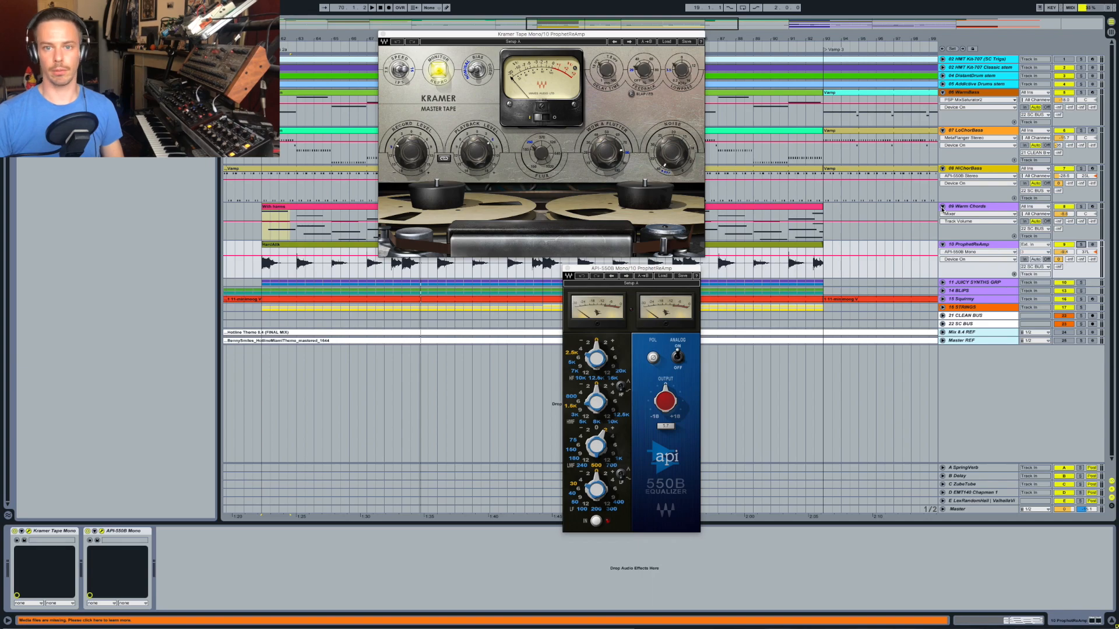
left_click(942, 207, "alt")
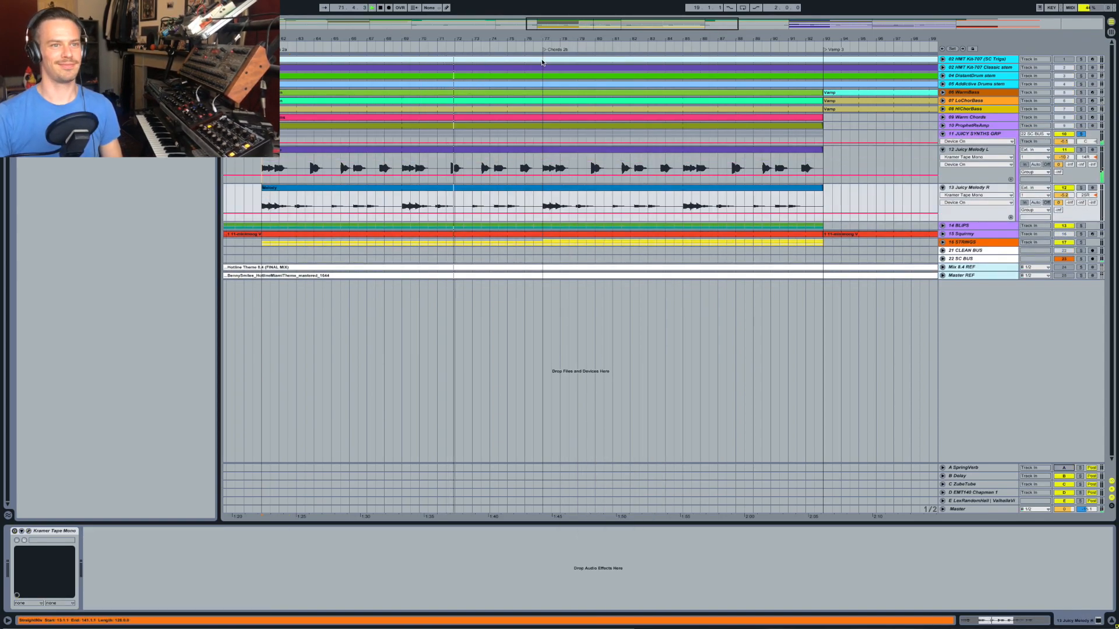
left_click(543, 49)
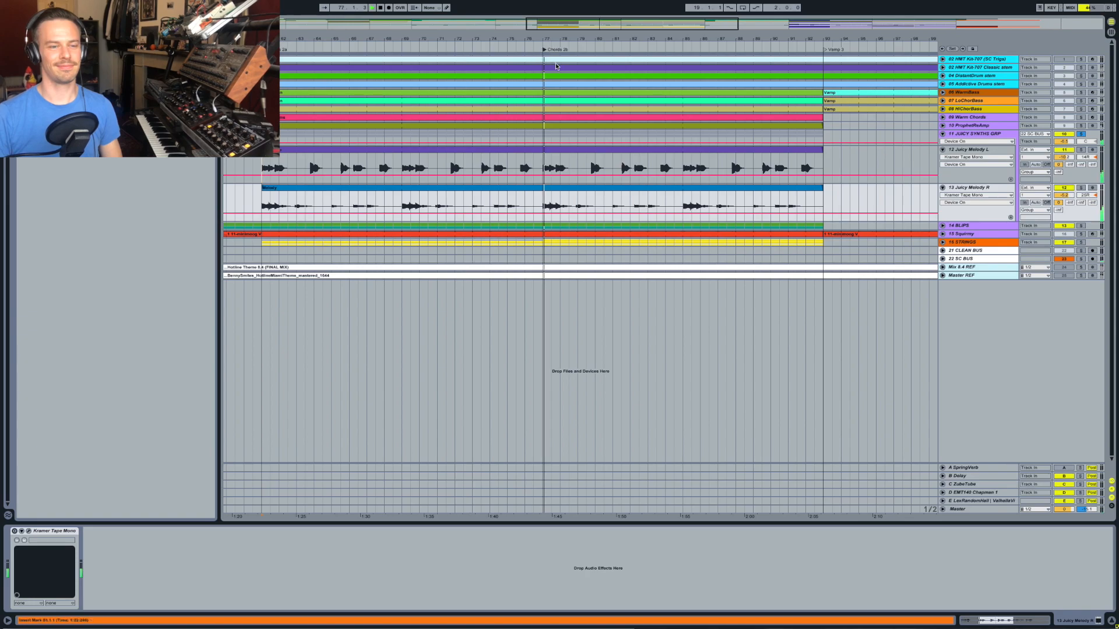
Open the Juicy Melody L audio clip and examine its waveform alongside the arrangement during playback
left_click(573, 144)
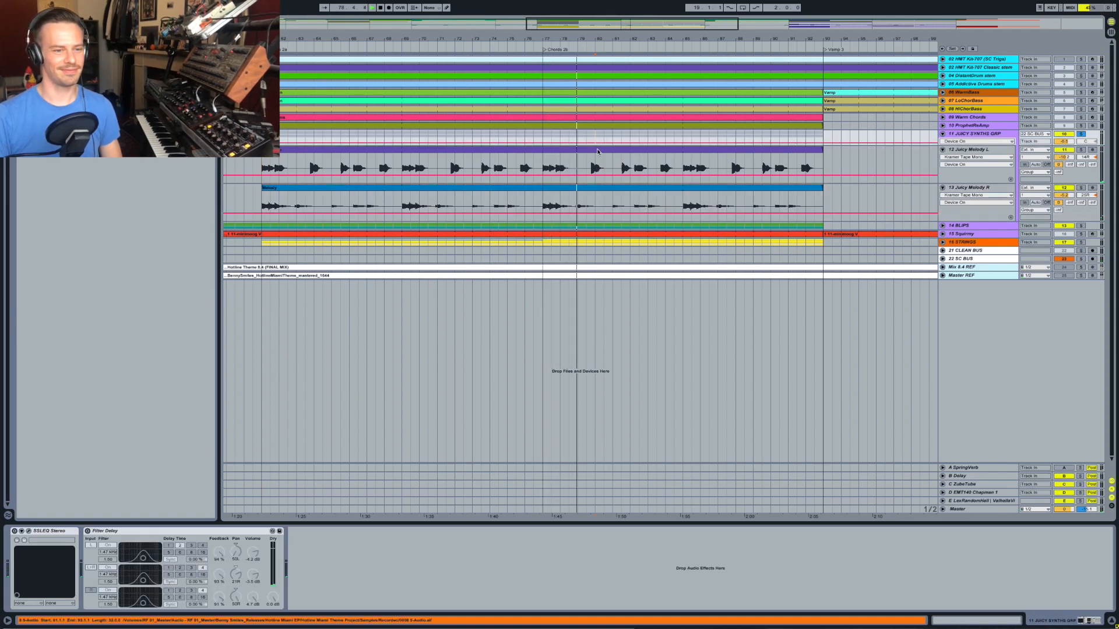
double_click(571, 149)
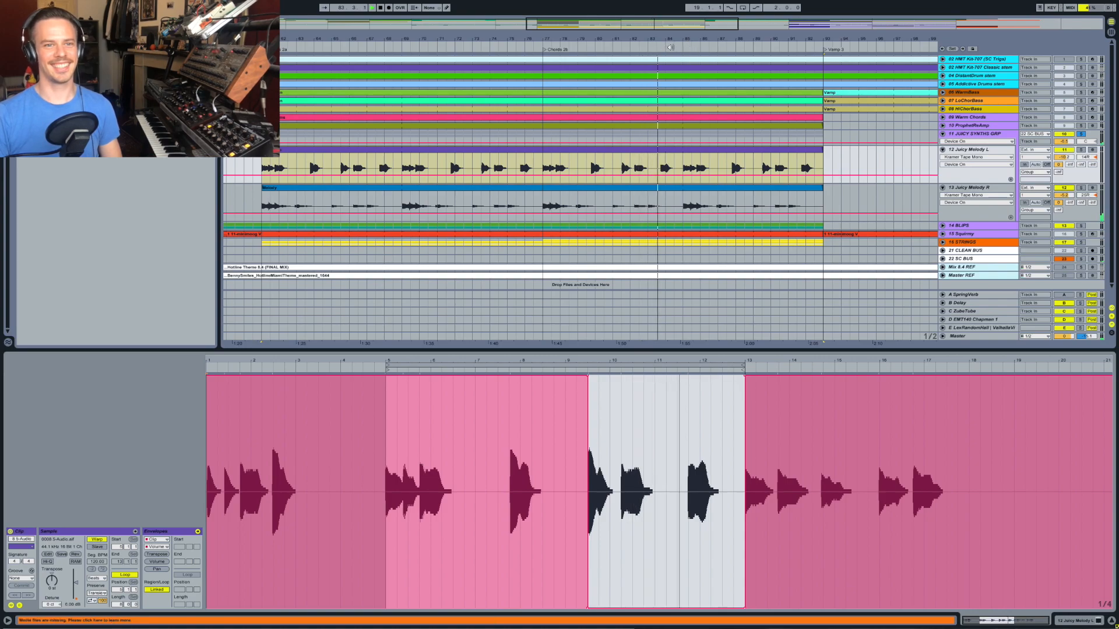
left_click_drag(691, 39, 586, 40)
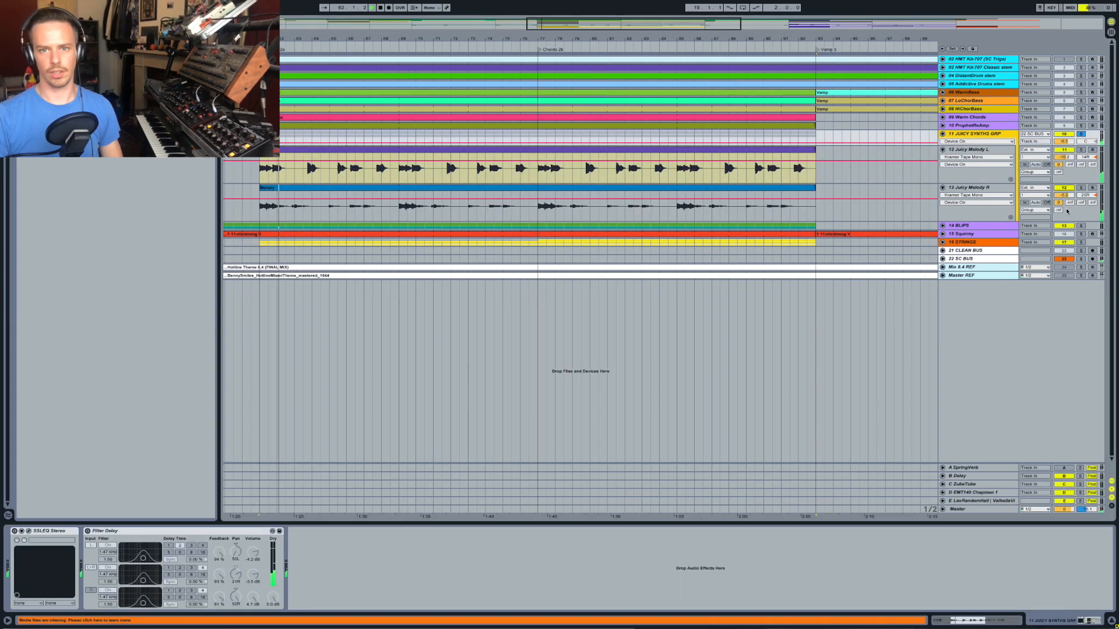
On JUICY SYNTHS GRP, switch on SSLEQ Stereo, show its window, and switch on the Filter Delay during playback
left_click(972, 144)
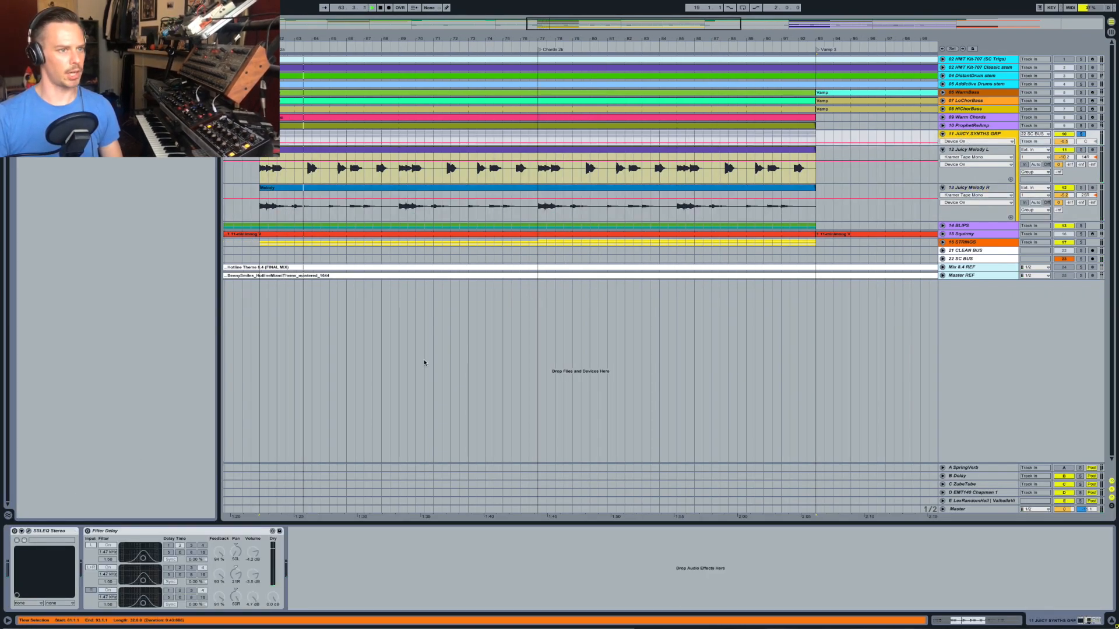
left_click(15, 531)
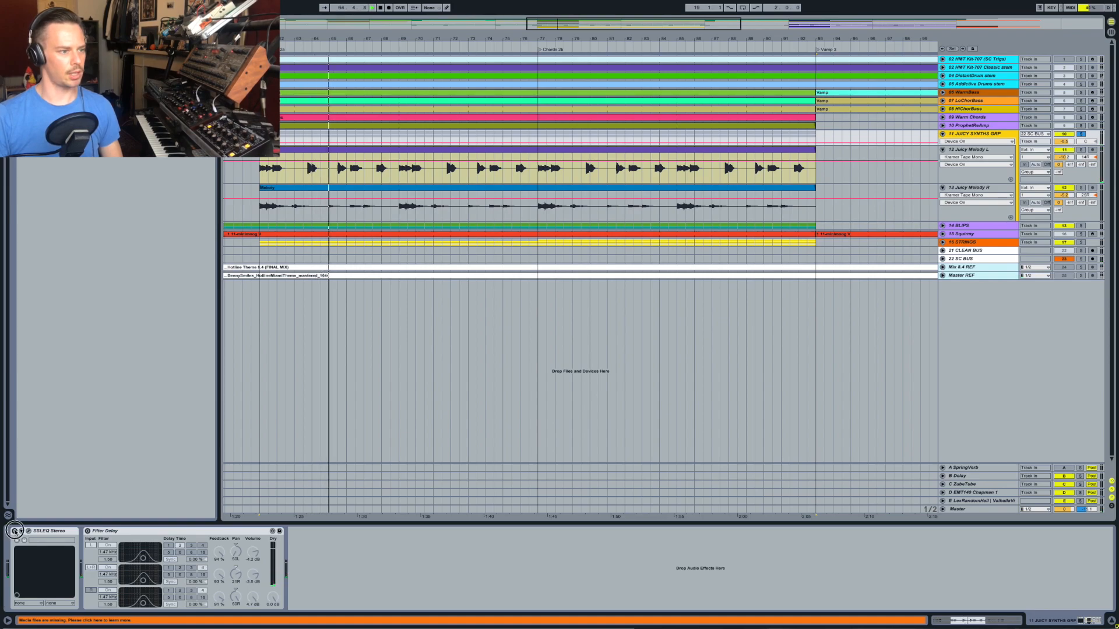
left_click(29, 531)
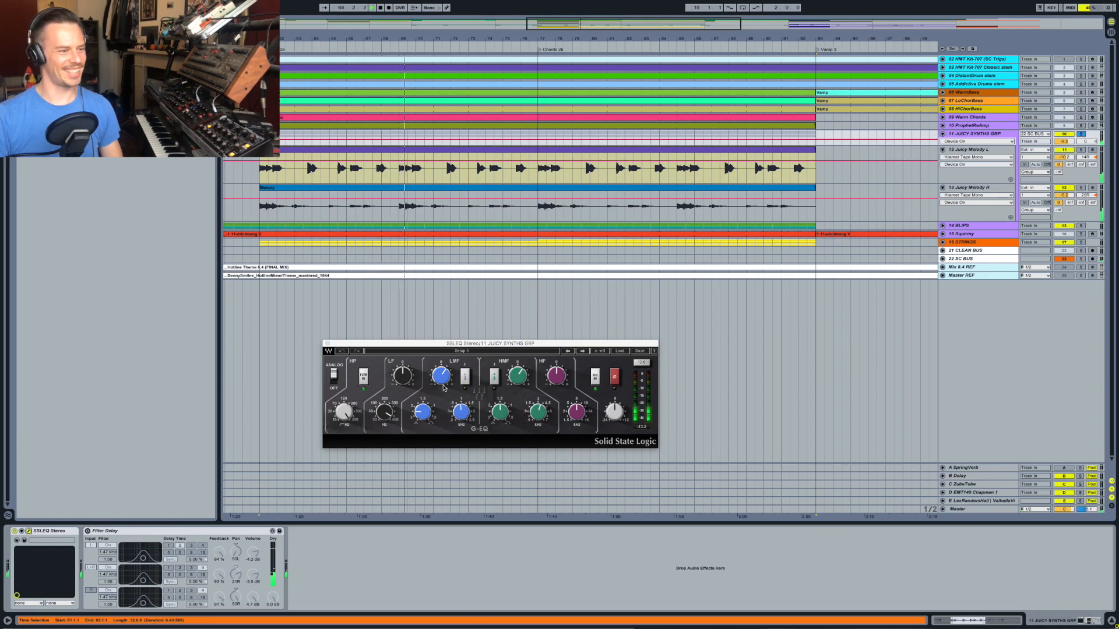
left_click(87, 531)
left_click(117, 532)
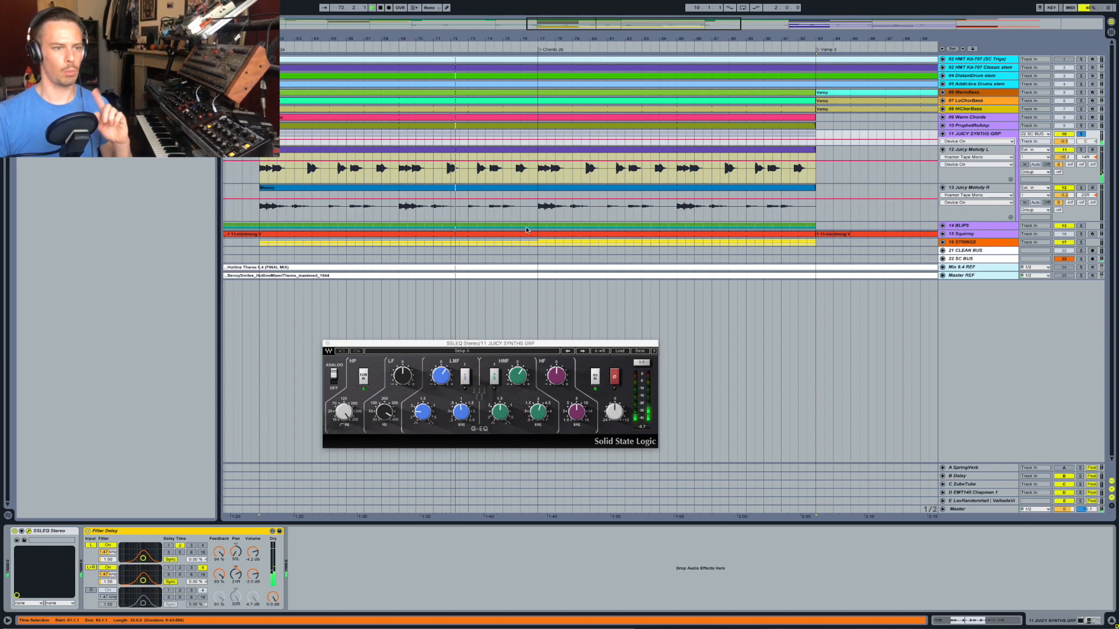
Show the SpringVerb return's devices, play the juicy melodies from Chords 2b and toggle the SpringVerb return to audition it
left_click(975, 136)
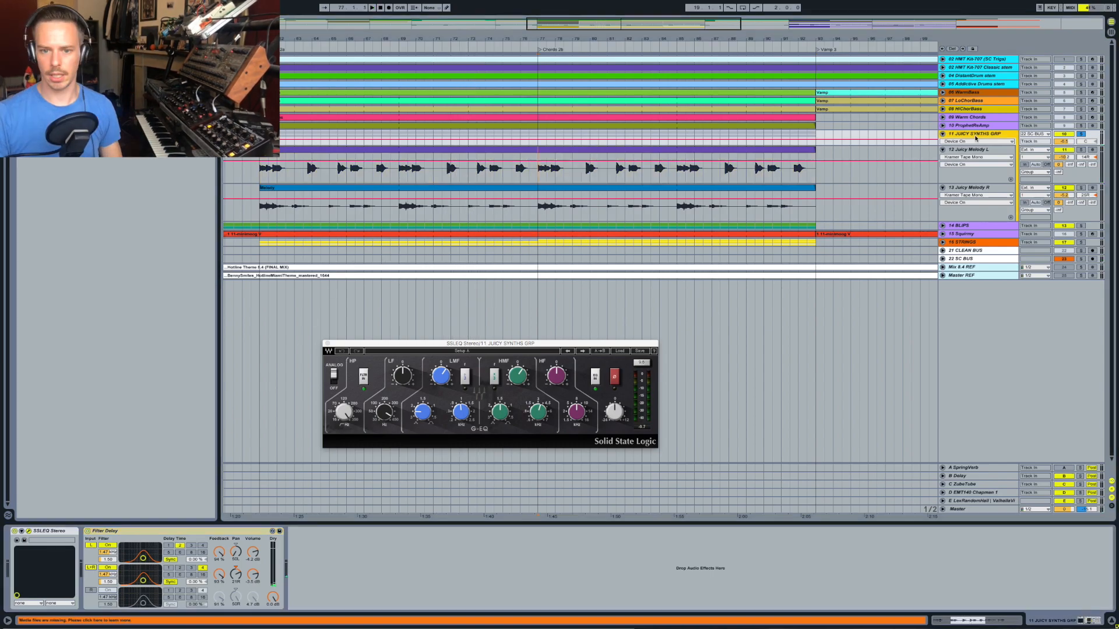
left_click(987, 469)
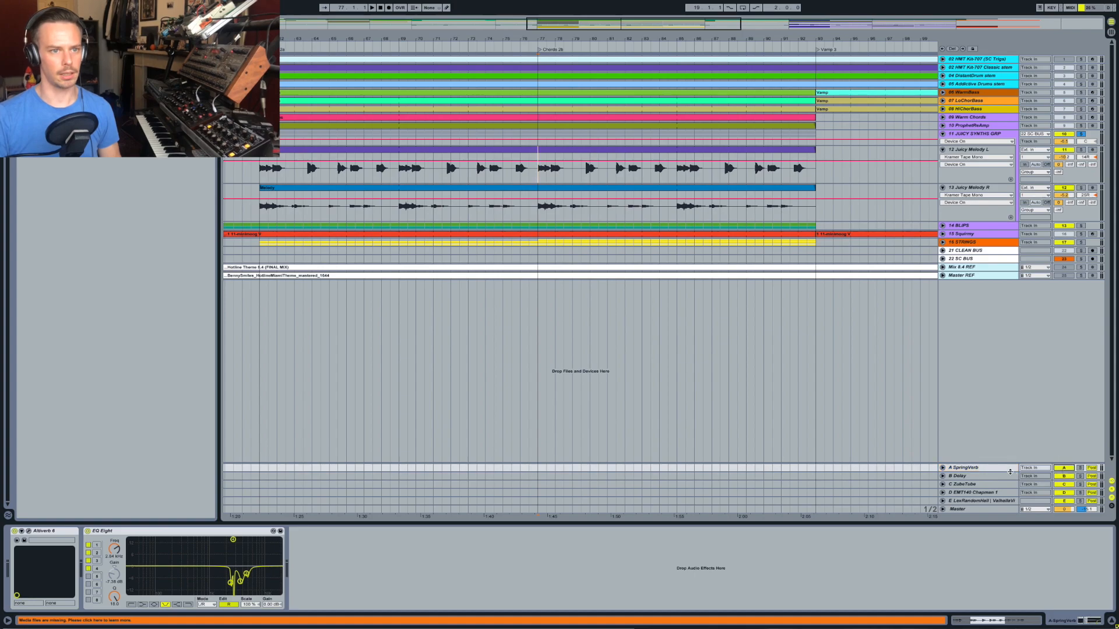
left_click(536, 173)
key("space")
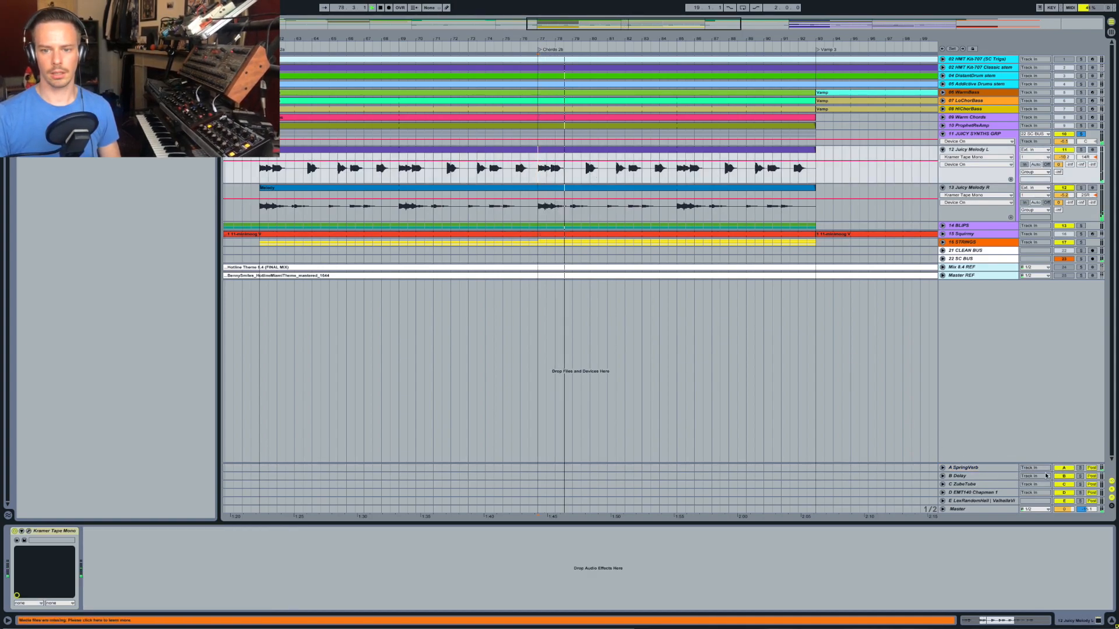
left_click(1063, 468)
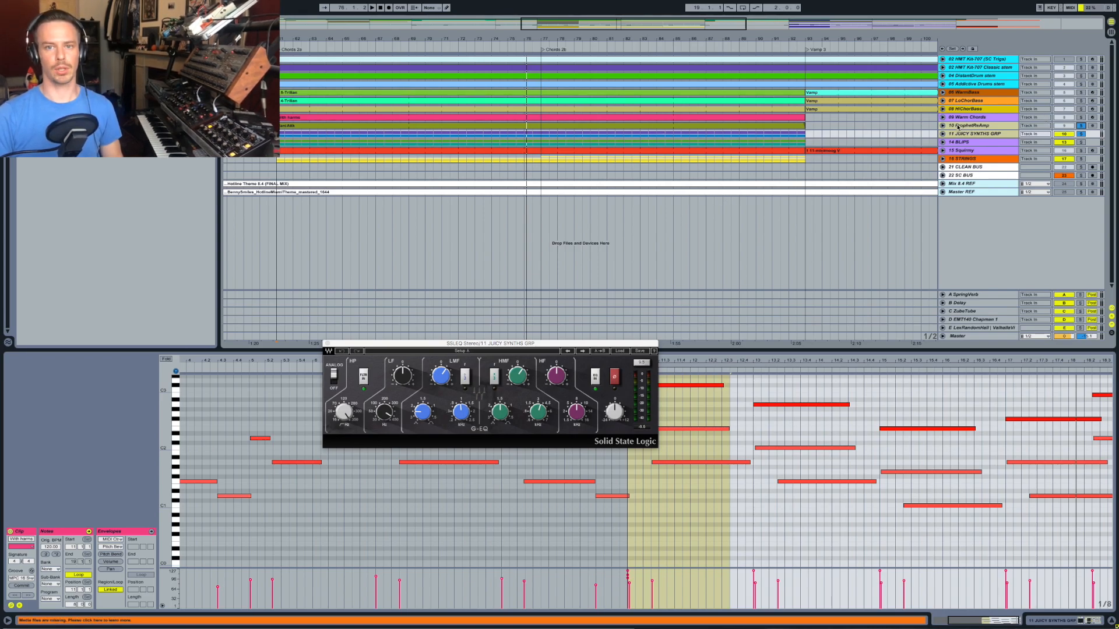
Play ProphetReAmp together with JUICY SYNTHS GRP, then unfold the BLIPS group and play it soloed from Chords 2a
key("space")
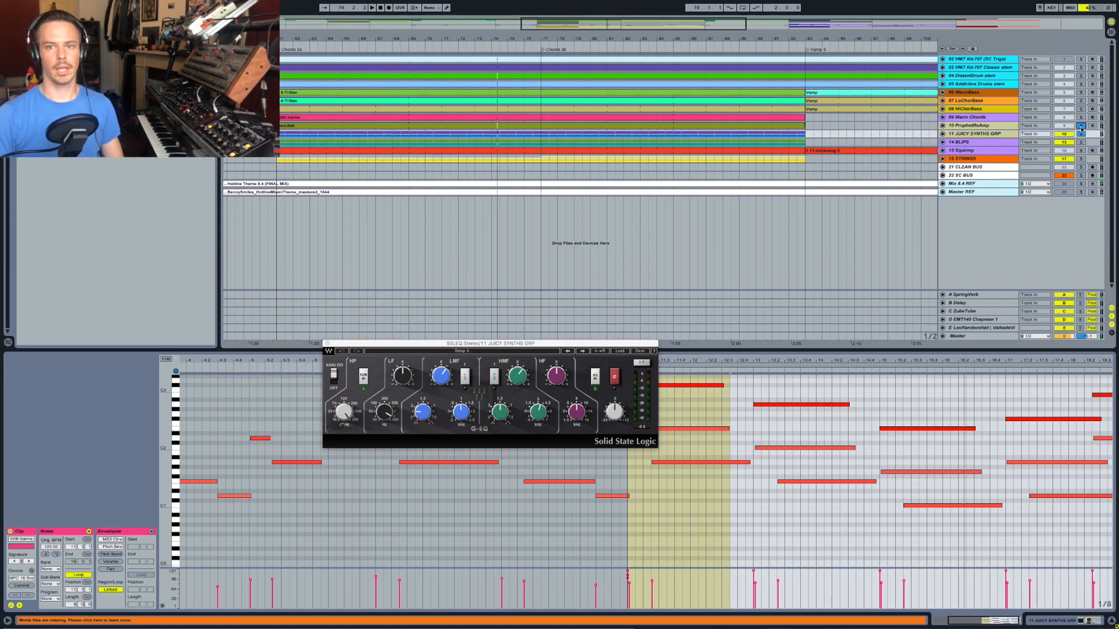
left_click(972, 143)
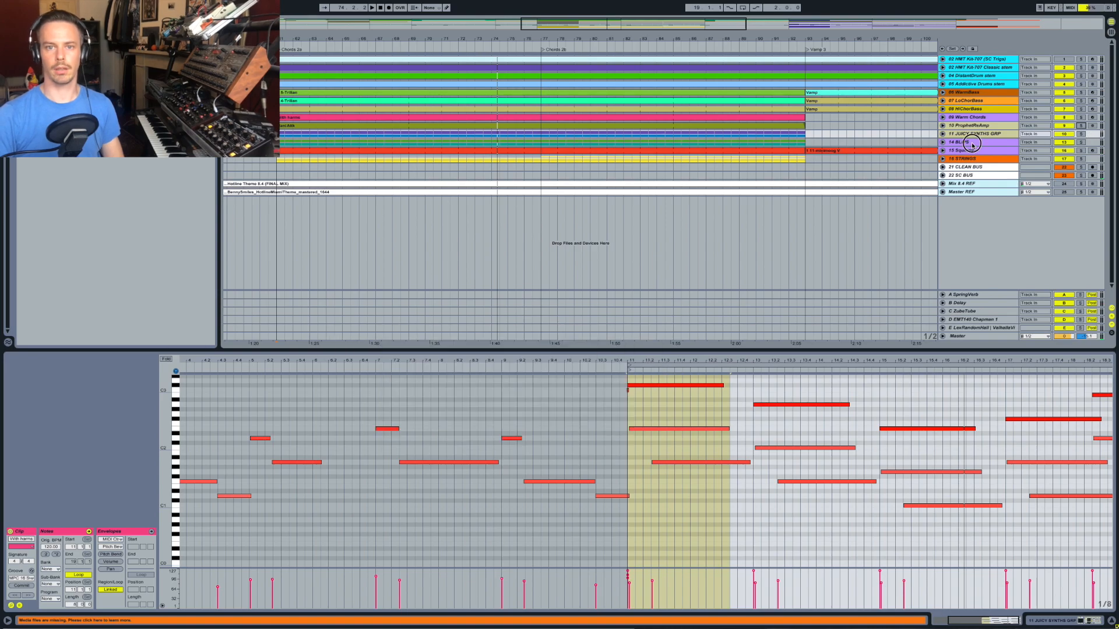
key("Right")
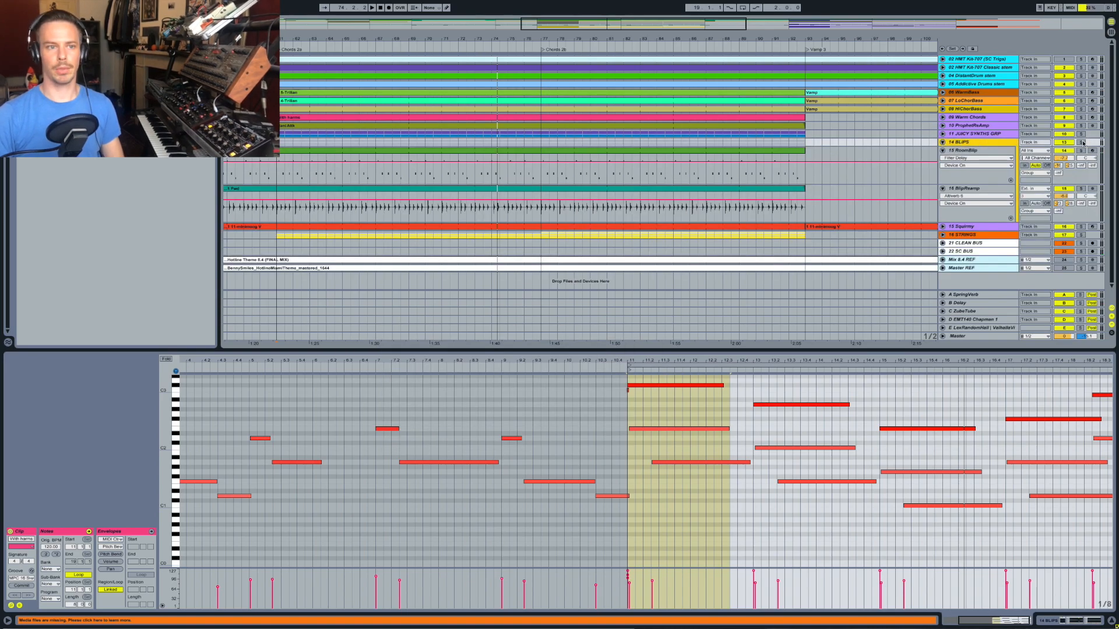
left_click(273, 180)
key("space")
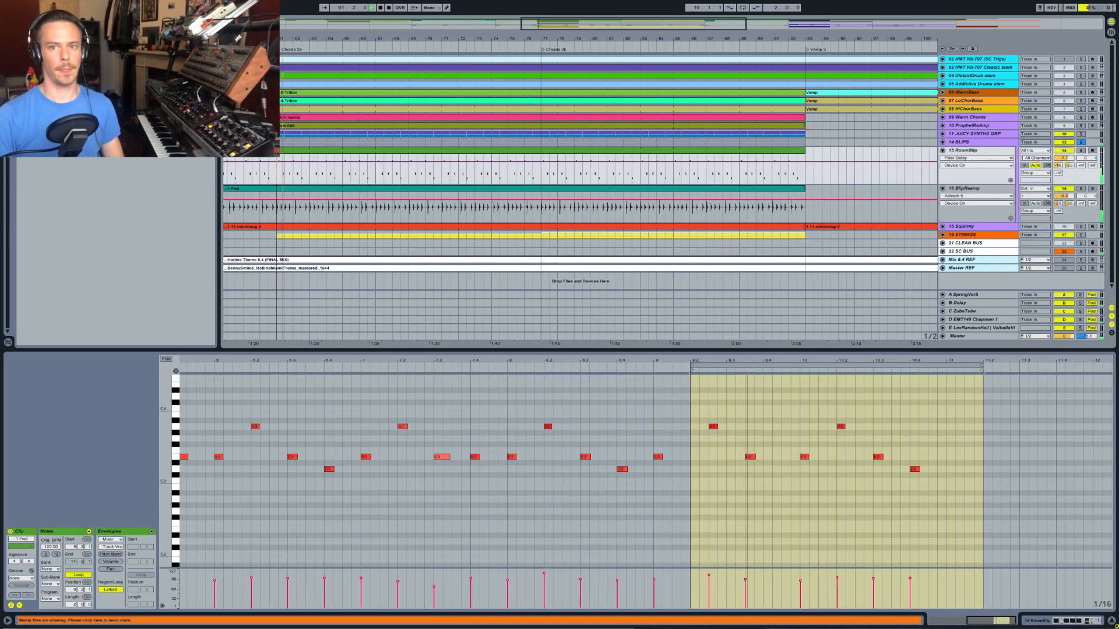
Solo the RoundBlip track, show its device chain and bypass its Audio Effect Rack
left_click(1080, 151)
double_click(987, 151)
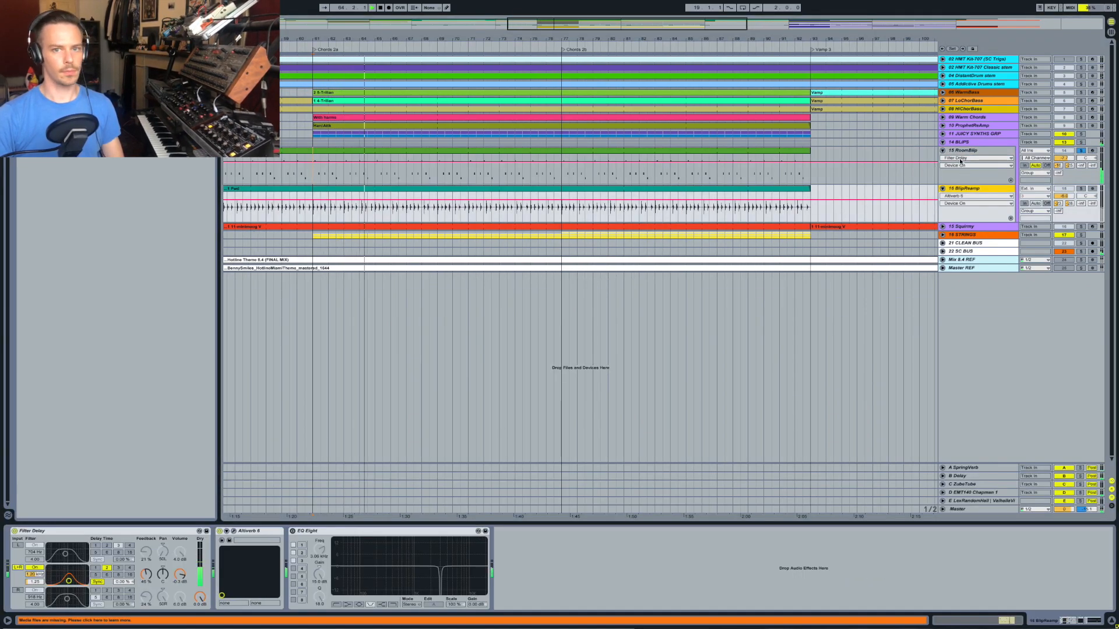
left_click(556, 157)
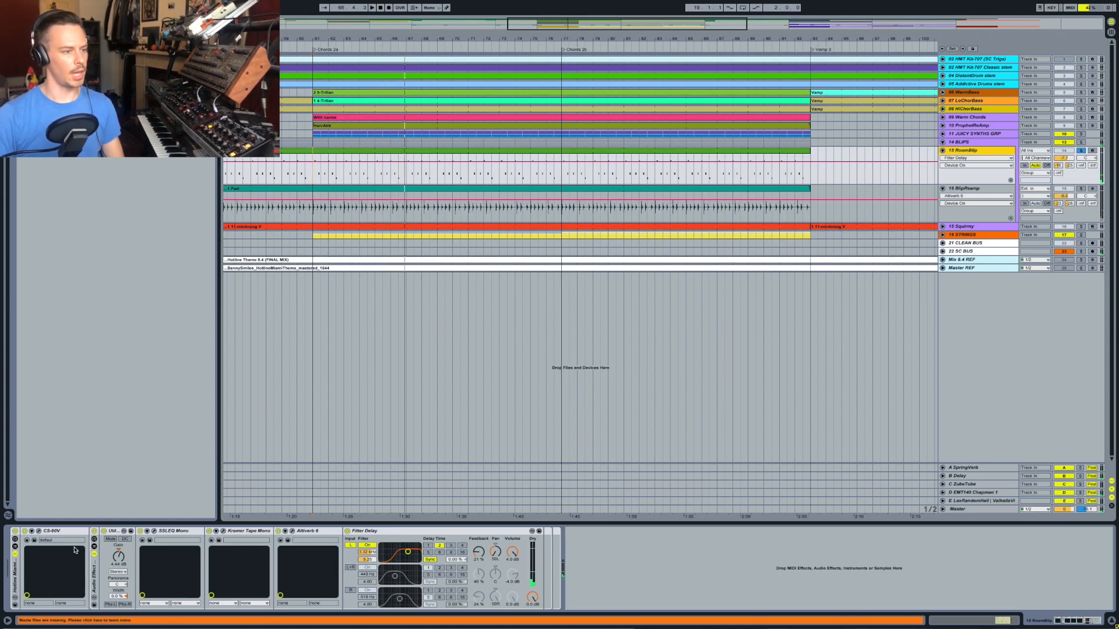
left_click(94, 531)
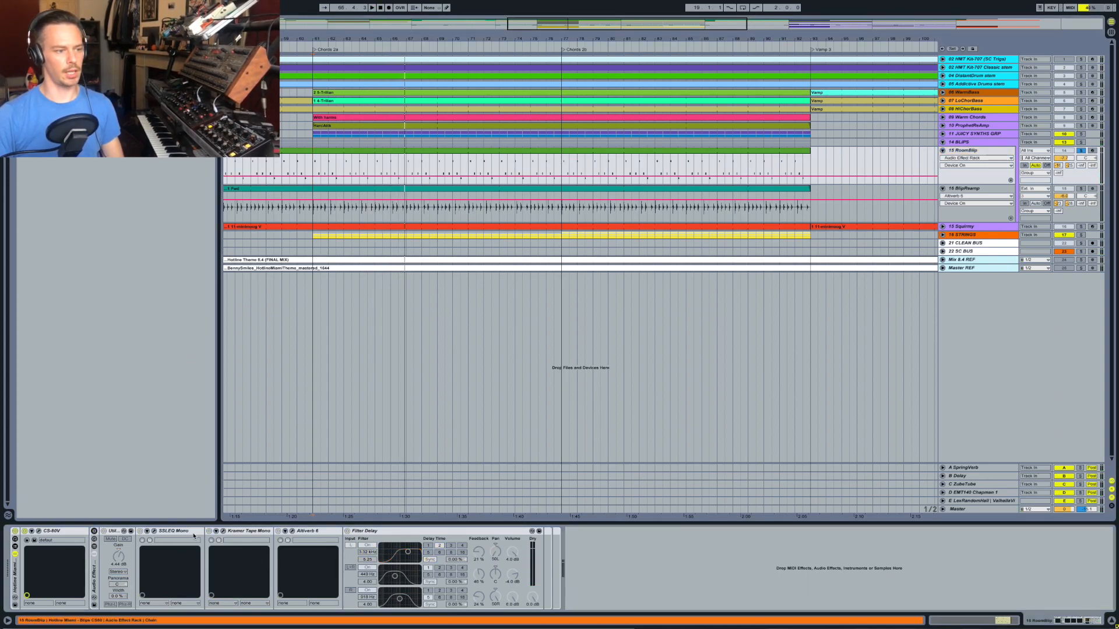
Open RoundBlip's CS-80V instrument window and move it below the tracks to inspect it
left_click(38, 531)
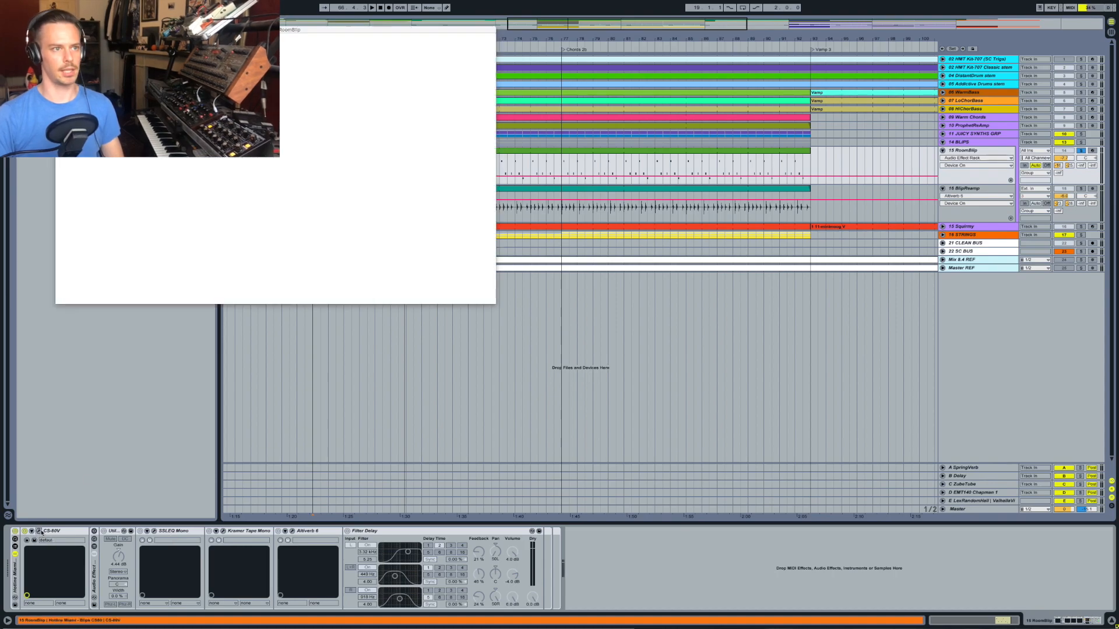
left_click_drag(287, 28, 593, 176)
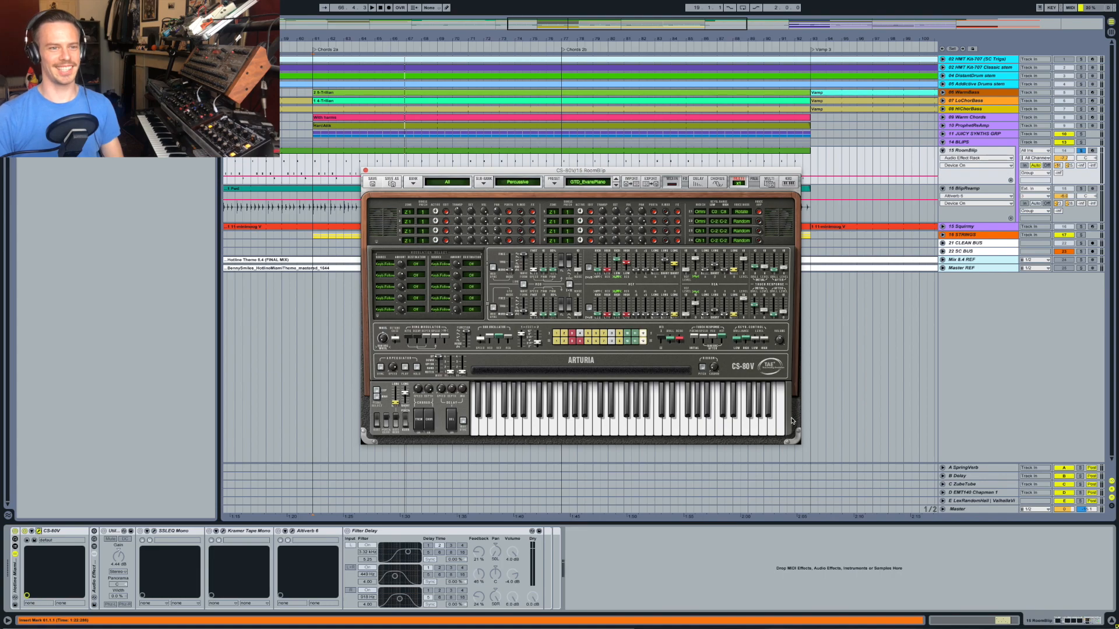
left_click_drag(572, 176, 479, 289)
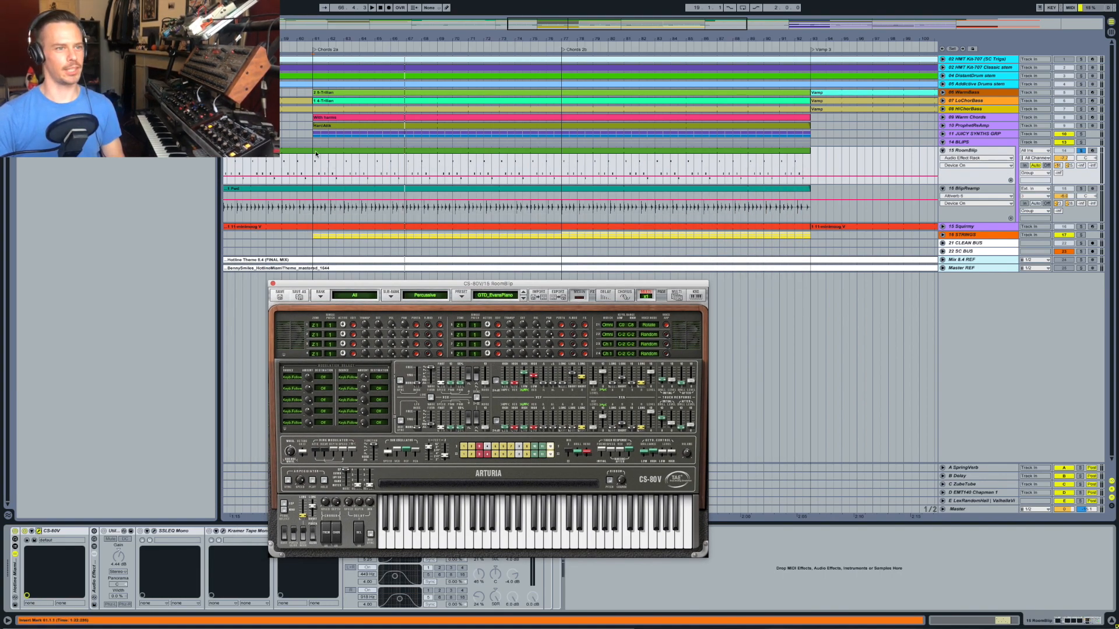
Play the RoundBlip part, enable Kramer Tape Mono in its device chain and open the plug-in's window to inspect it
key("space")
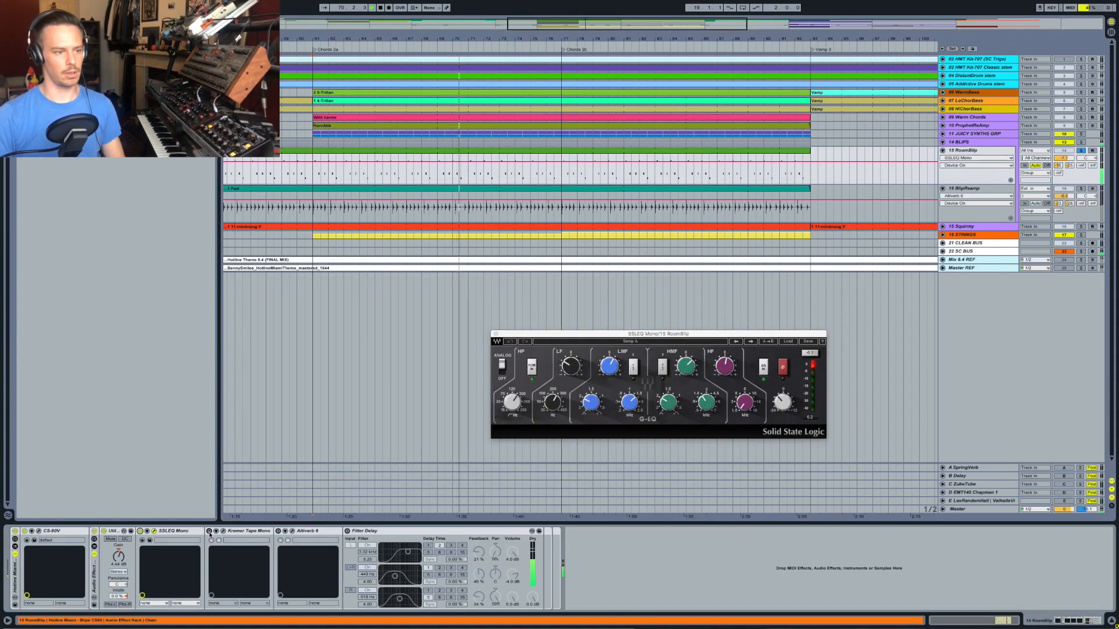
left_click(209, 531)
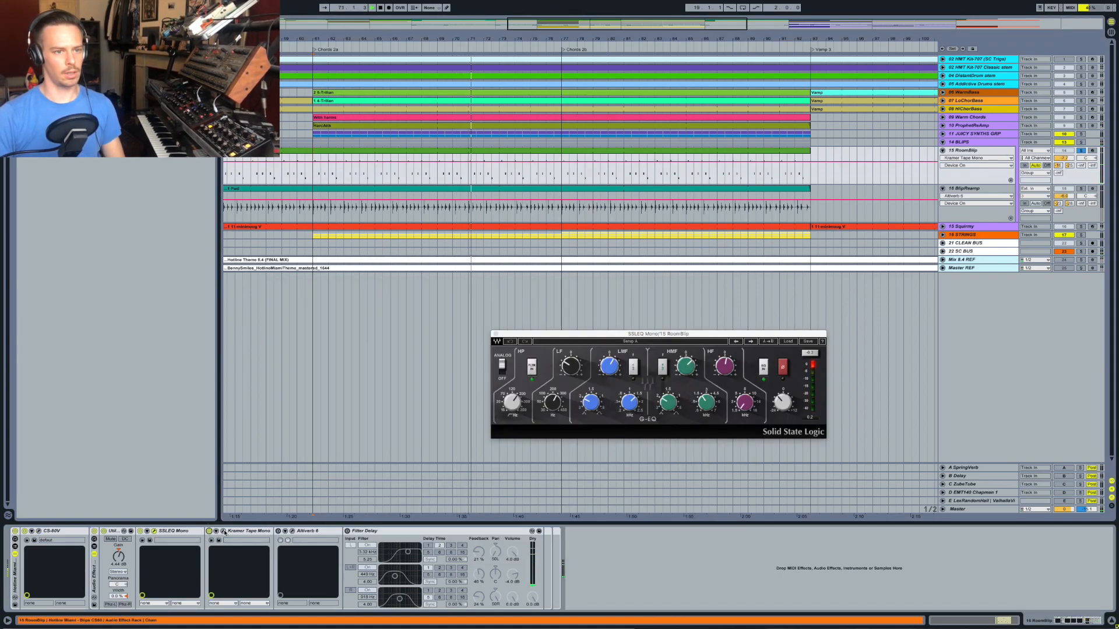
left_click(224, 532)
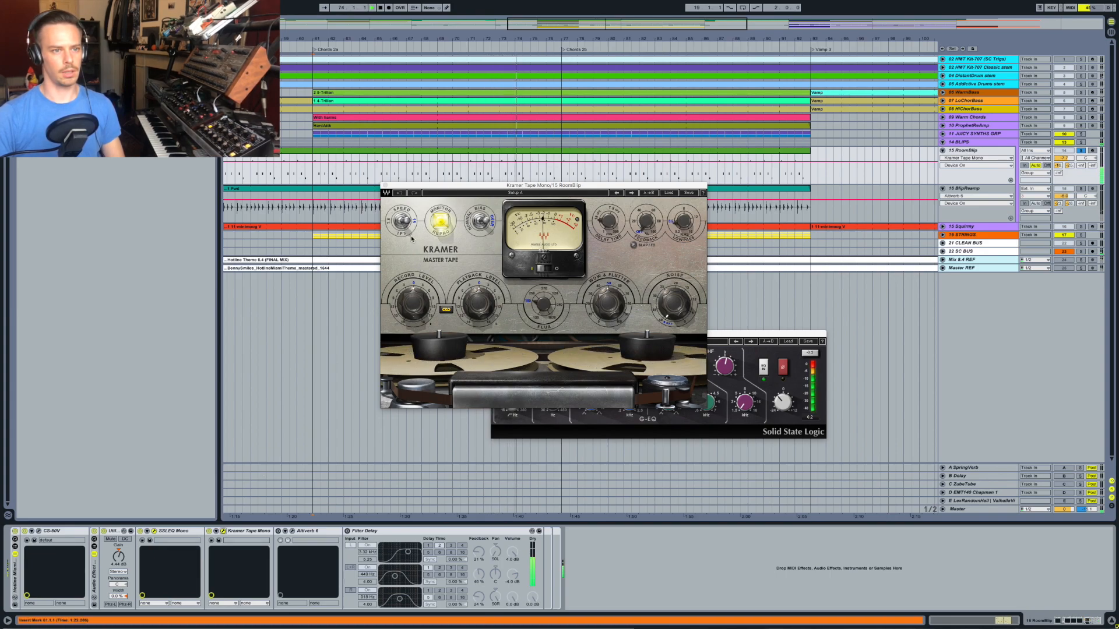
left_click(384, 186)
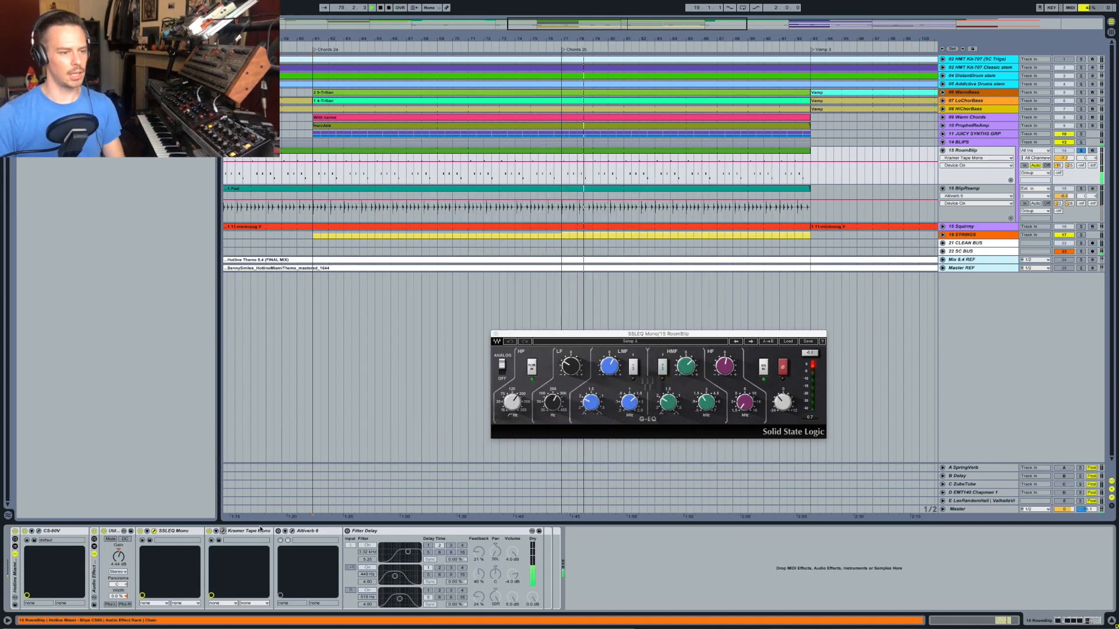
Open RoundBlip's Altiverb 6 and browse its impulse responses while playing, then enable the Filter Delay
left_click(292, 530)
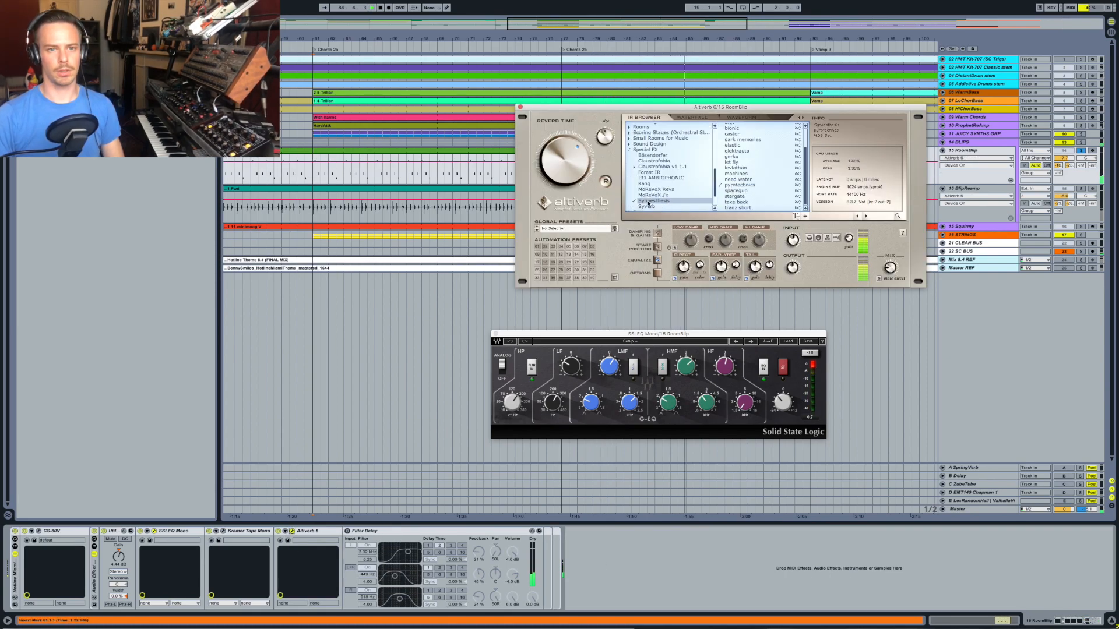
scroll(704, 175, "down", 1)
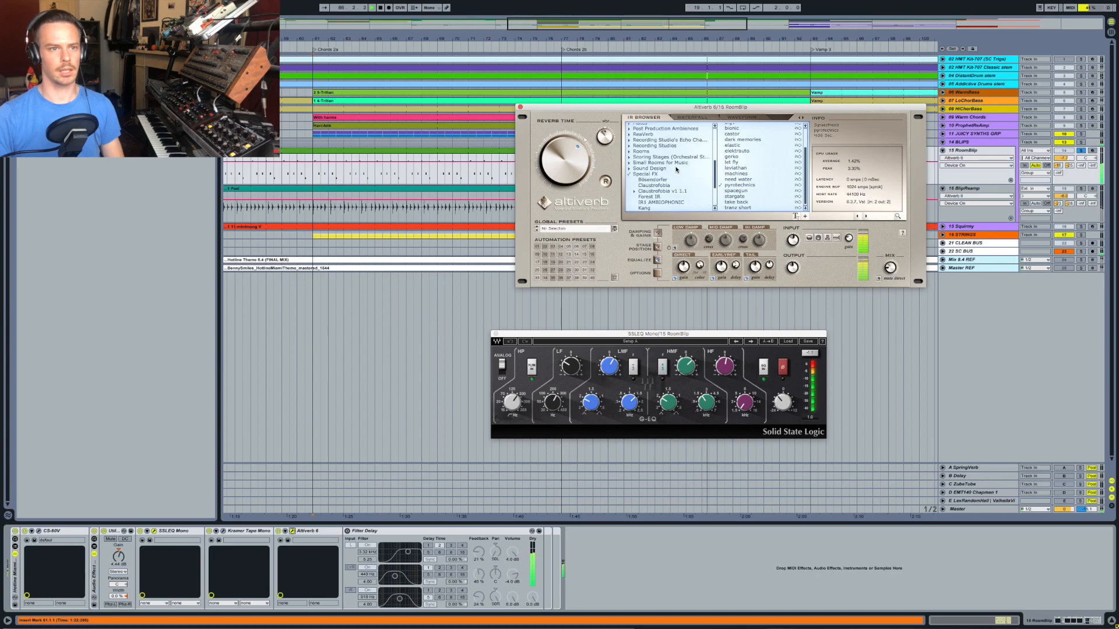
left_click(520, 108)
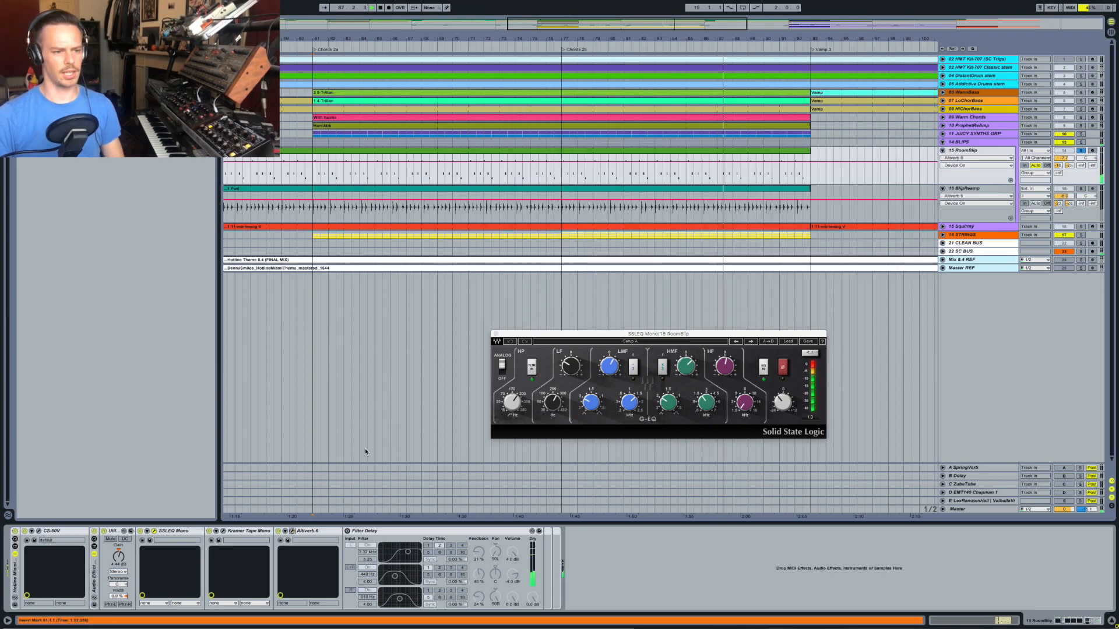
left_click(347, 531)
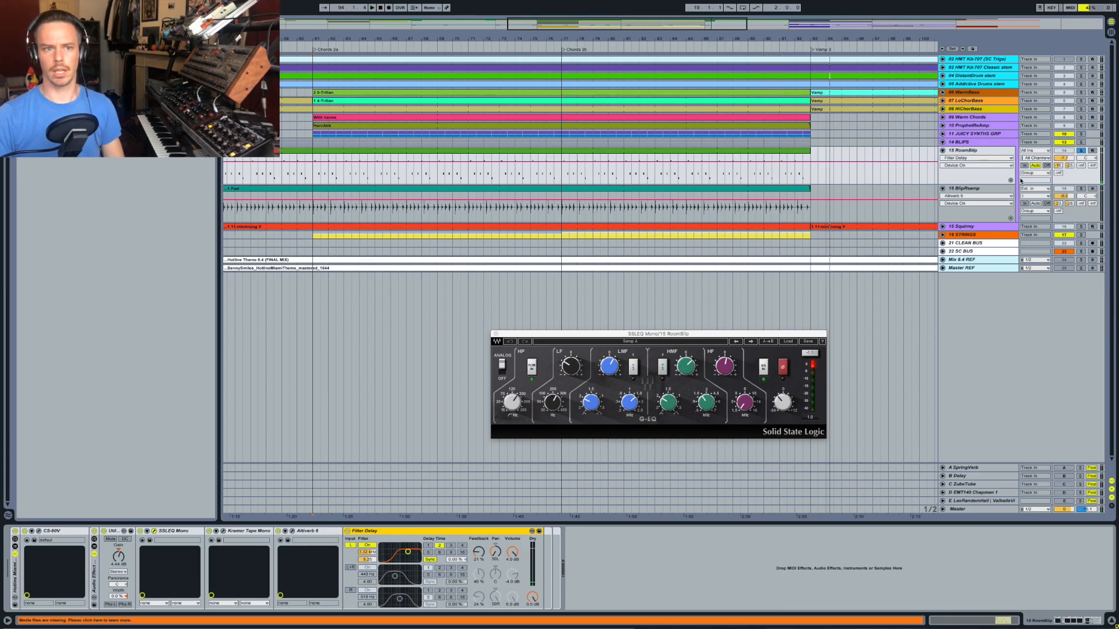
Turn on all return tracks from SpringVerb to the Valhalla reverb return, then play the blips from Chords 2a
left_click(967, 467)
left_click(1020, 499, "shift")
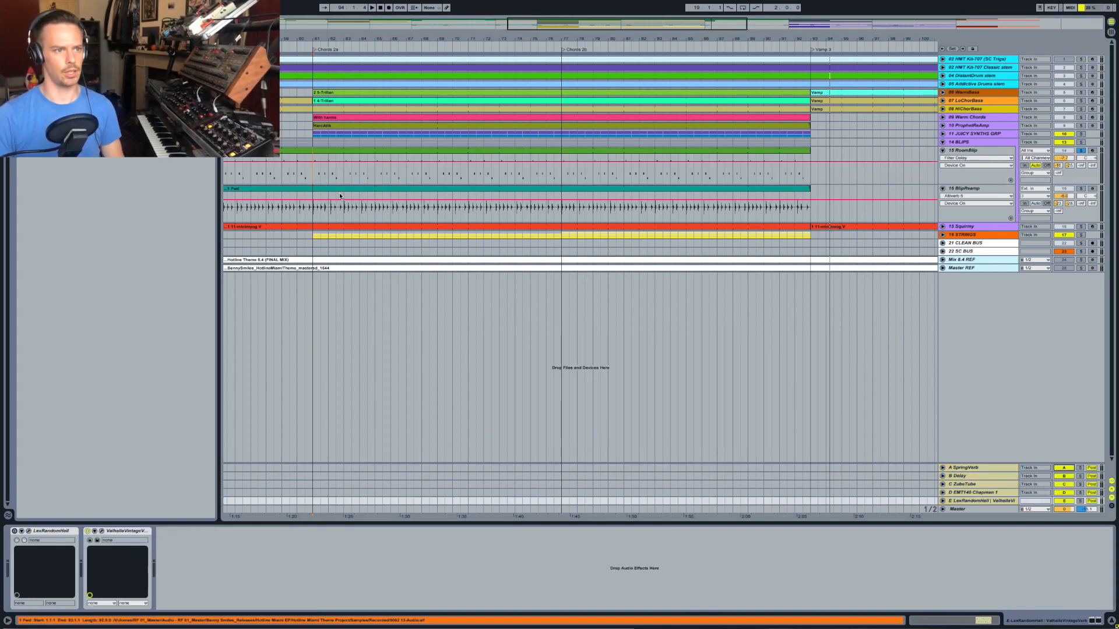
left_click(316, 208)
key("space")
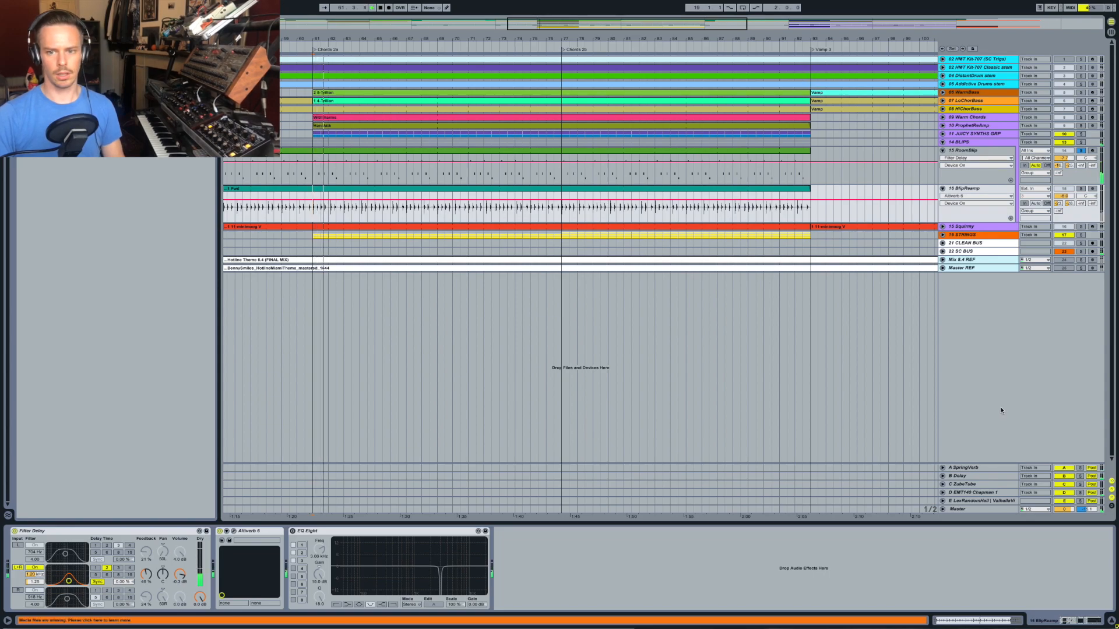
Show the SpringVerb return's devices, inspect its Altiverb 6 window during playback, then stop
left_click(1049, 470)
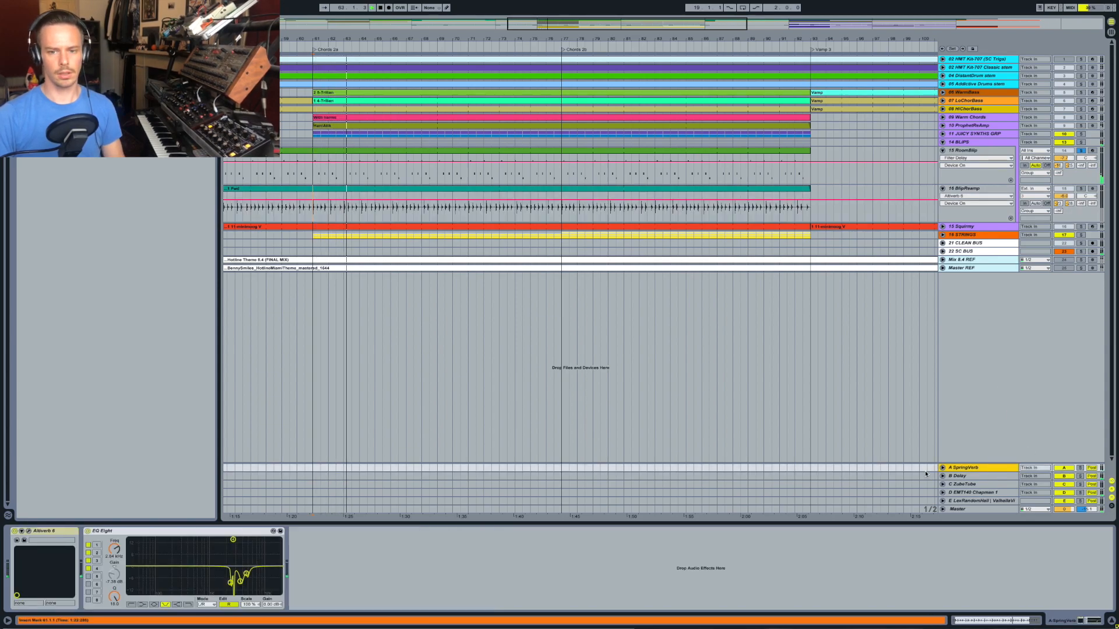
left_click(28, 532)
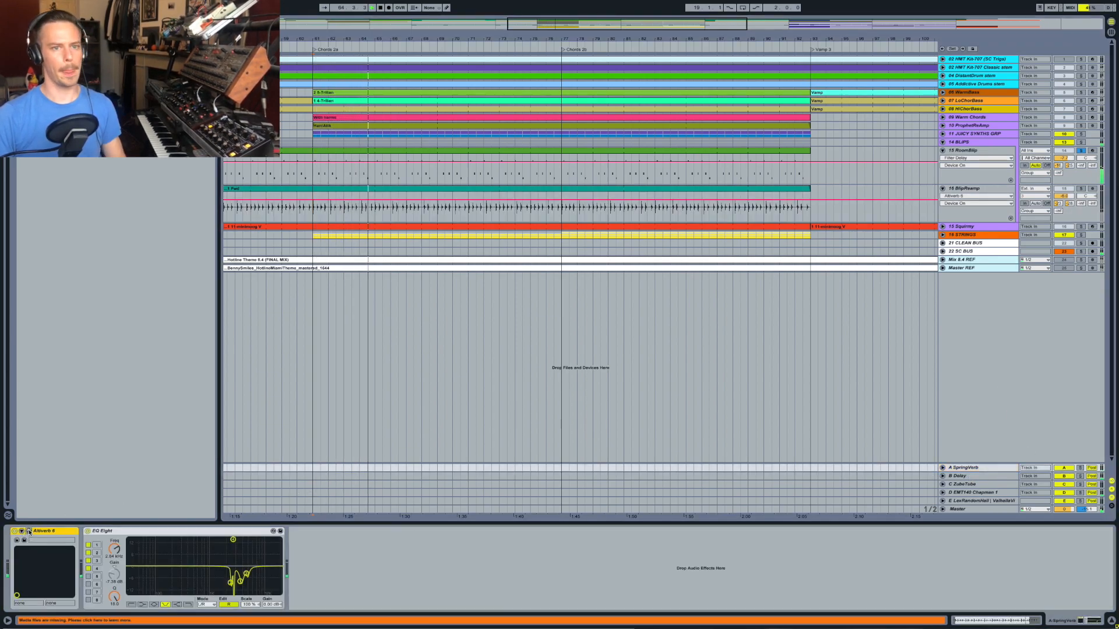
left_click(533, 115)
key("space")
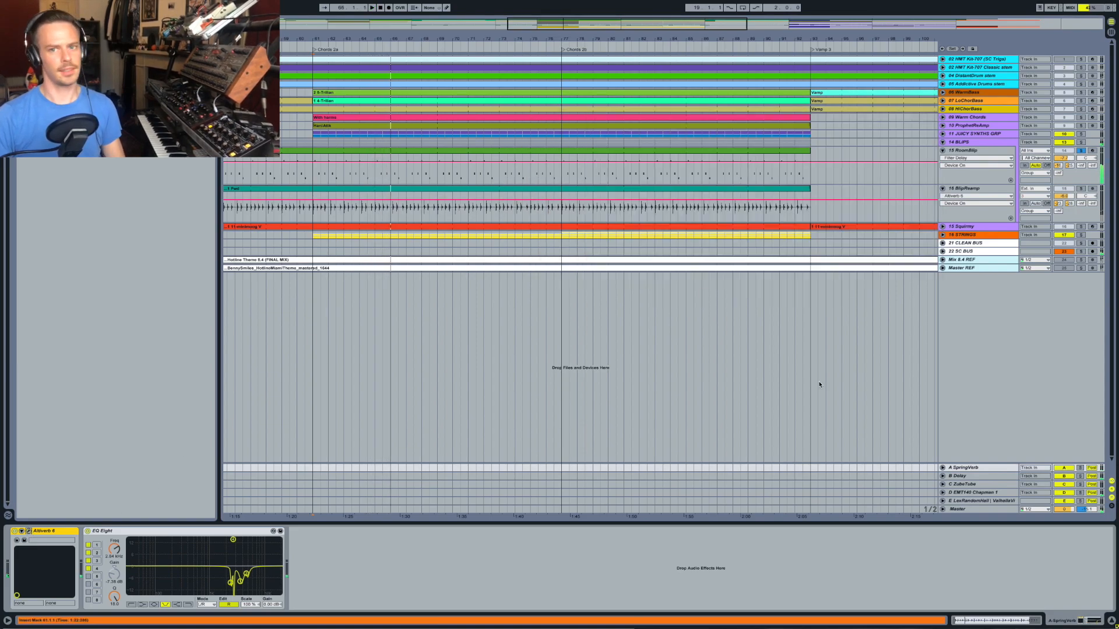
Compare the dry RoundBlip and BlipReamp tracks by playing each soloed, then play both soloed together
left_click(959, 189)
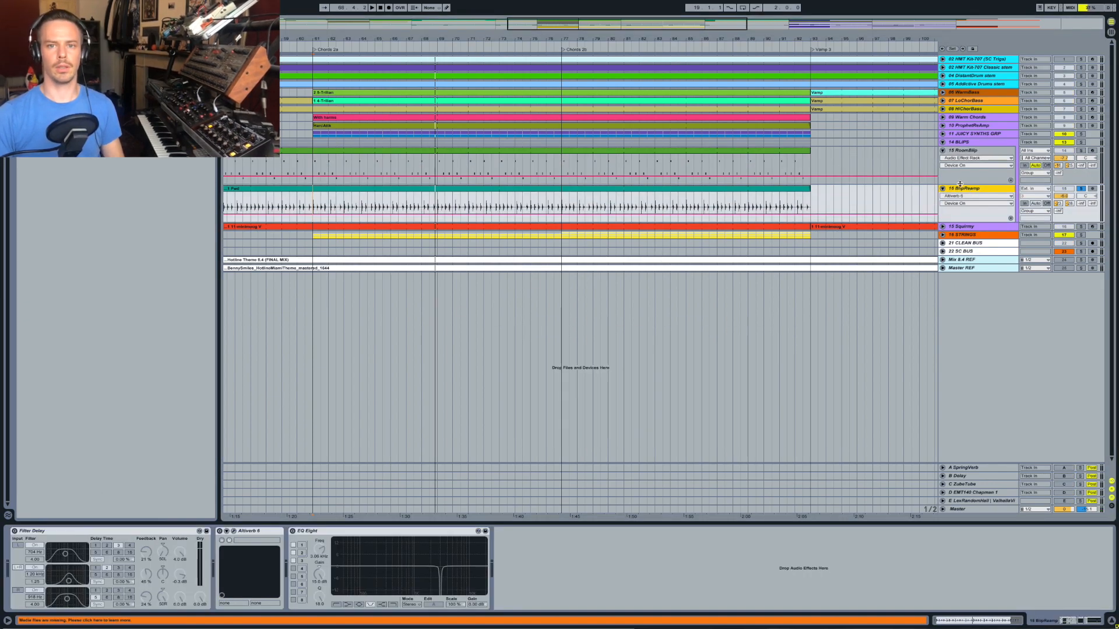
left_click(981, 151)
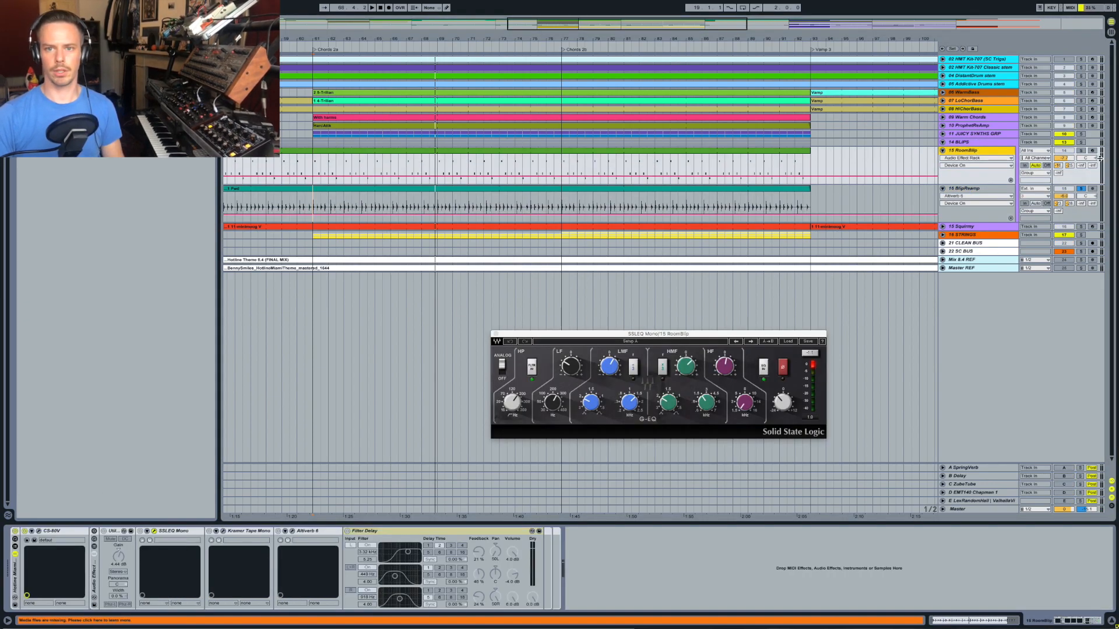
key("space")
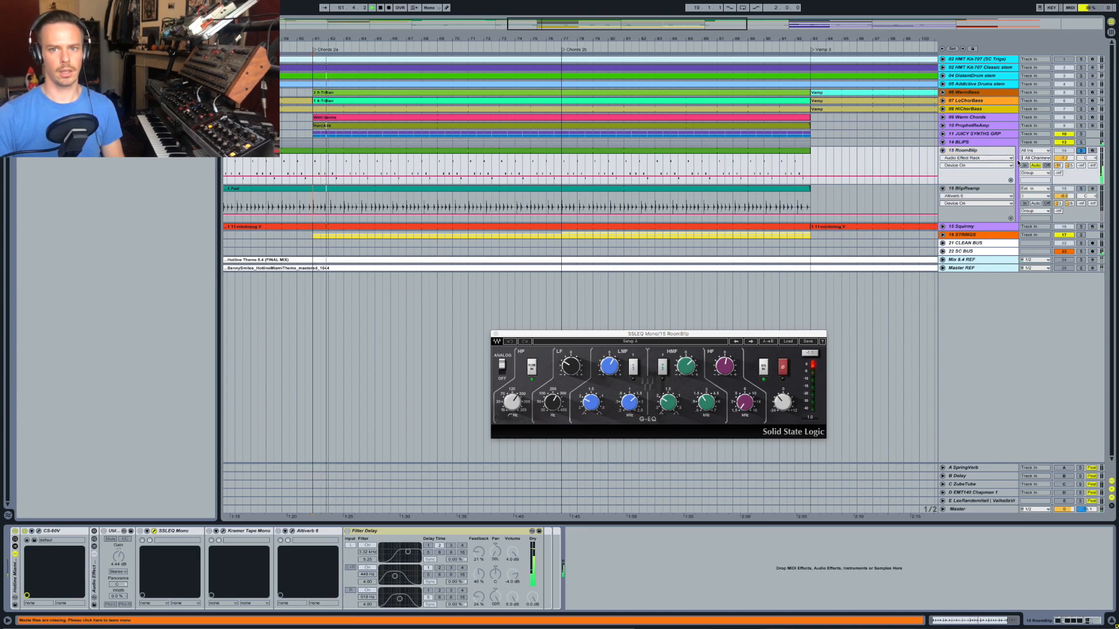
left_click(991, 150)
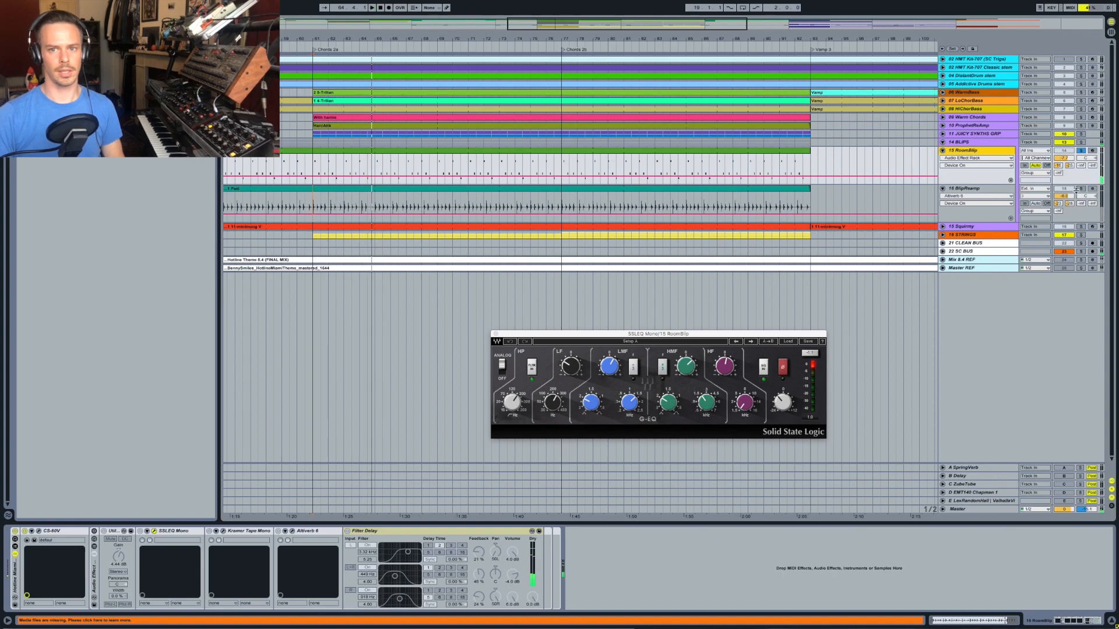
left_click(969, 189)
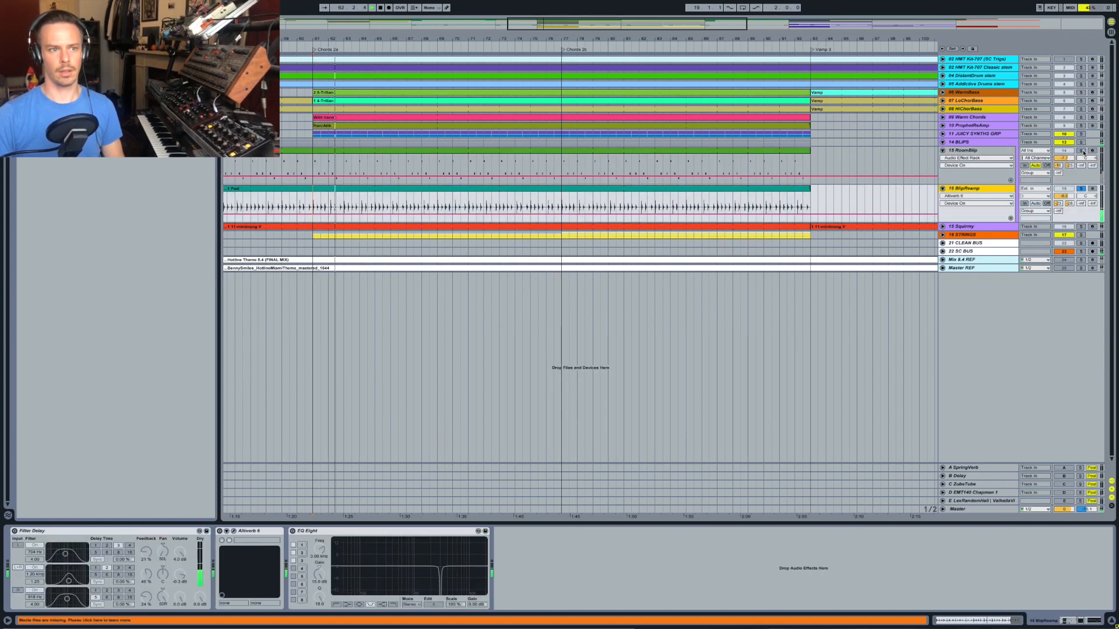
left_click(1081, 150)
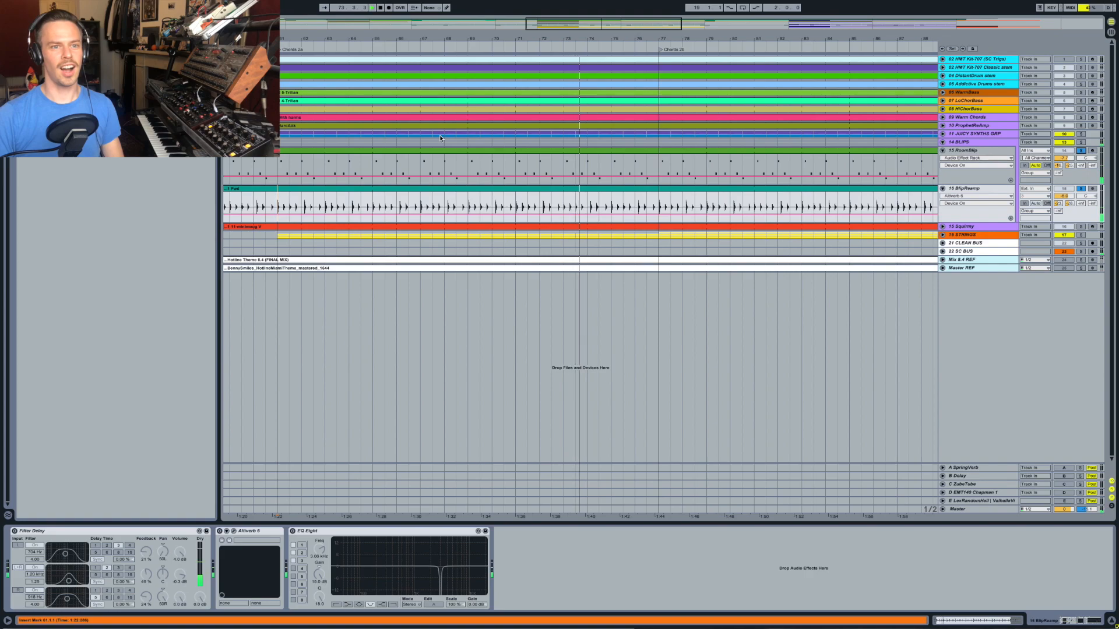
Open the BlipReamp track's audio clip and examine the timing of its first blips in the waveform up close
left_click_drag(433, 42, 453, 14)
left_click_drag(587, 39, 545, 32)
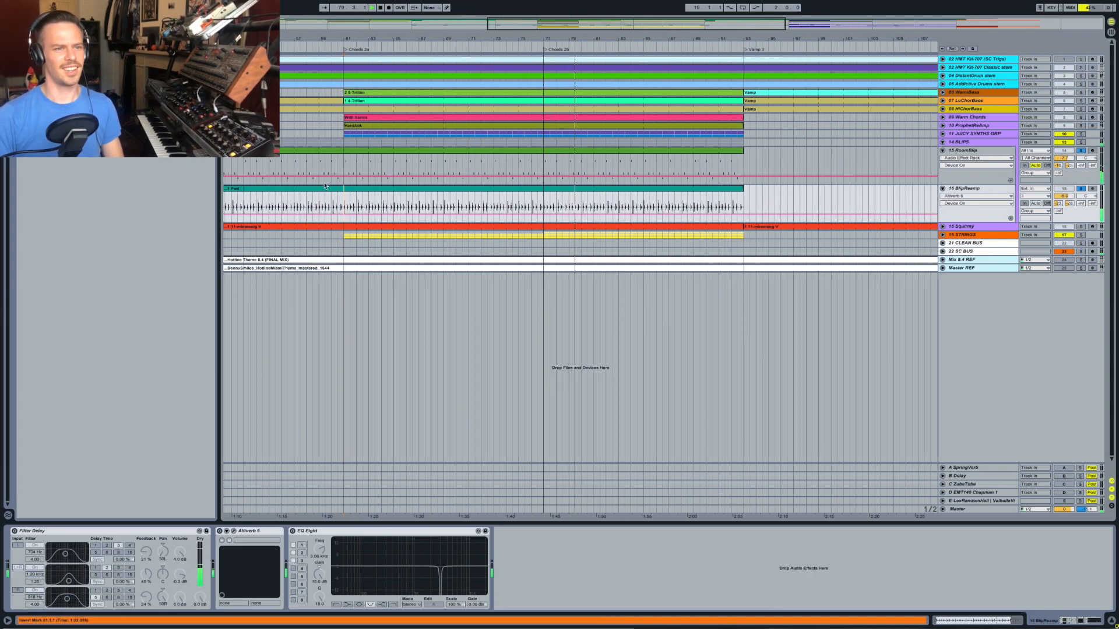
double_click(373, 190)
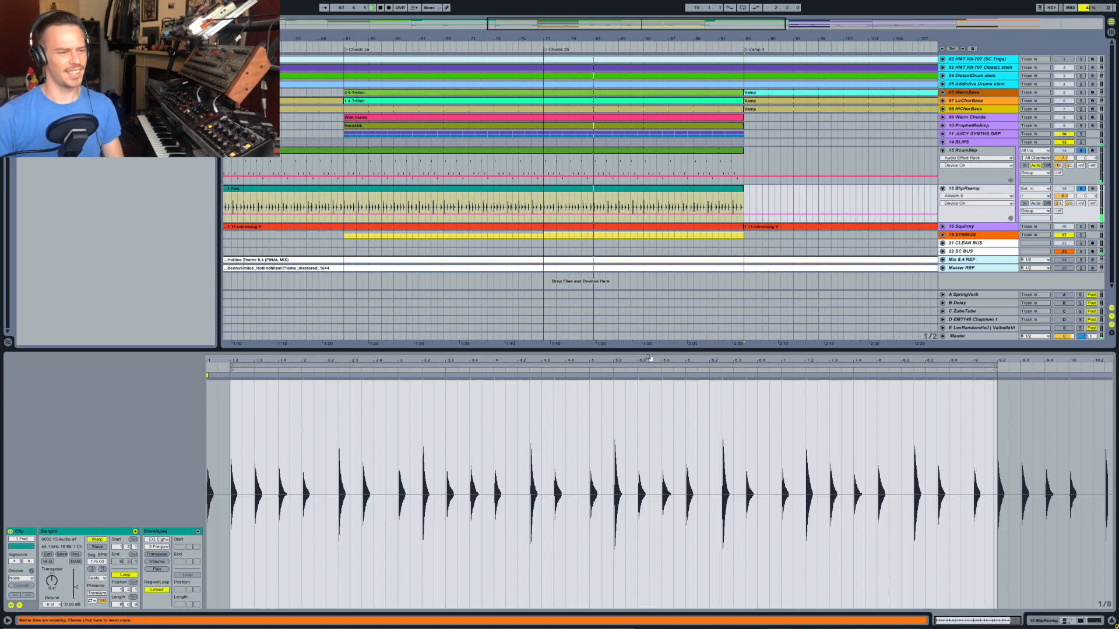
mouse_move(324, 358)
left_mouse_down()
mouse_move(323, 402)
mouse_move(335, 364)
left_mouse_up()
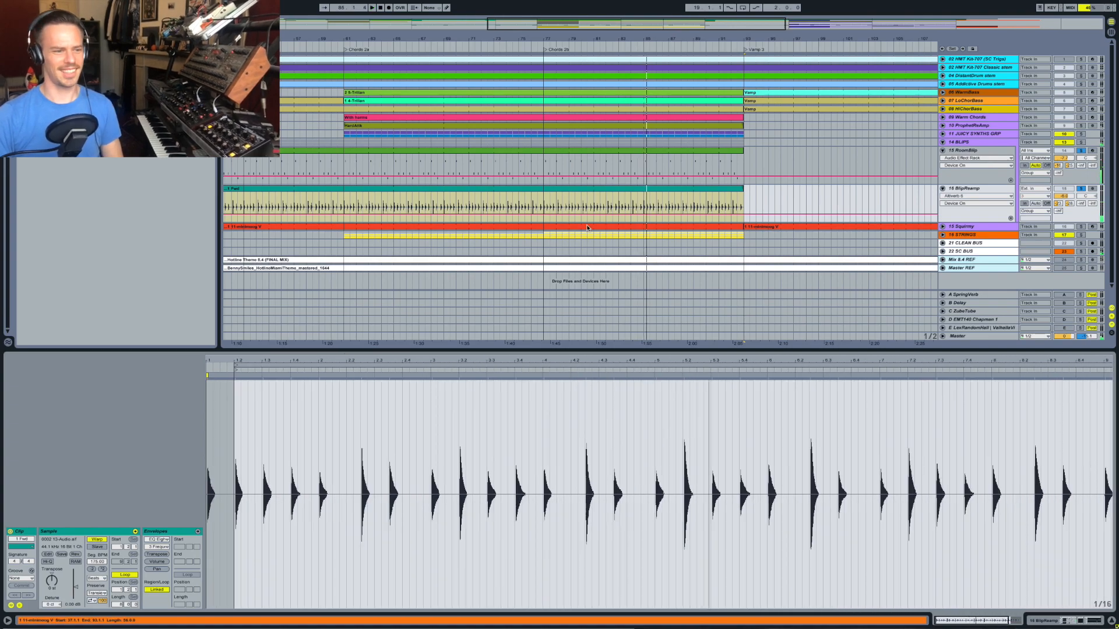
key("space")
left_click_drag(234, 357, 279, 398)
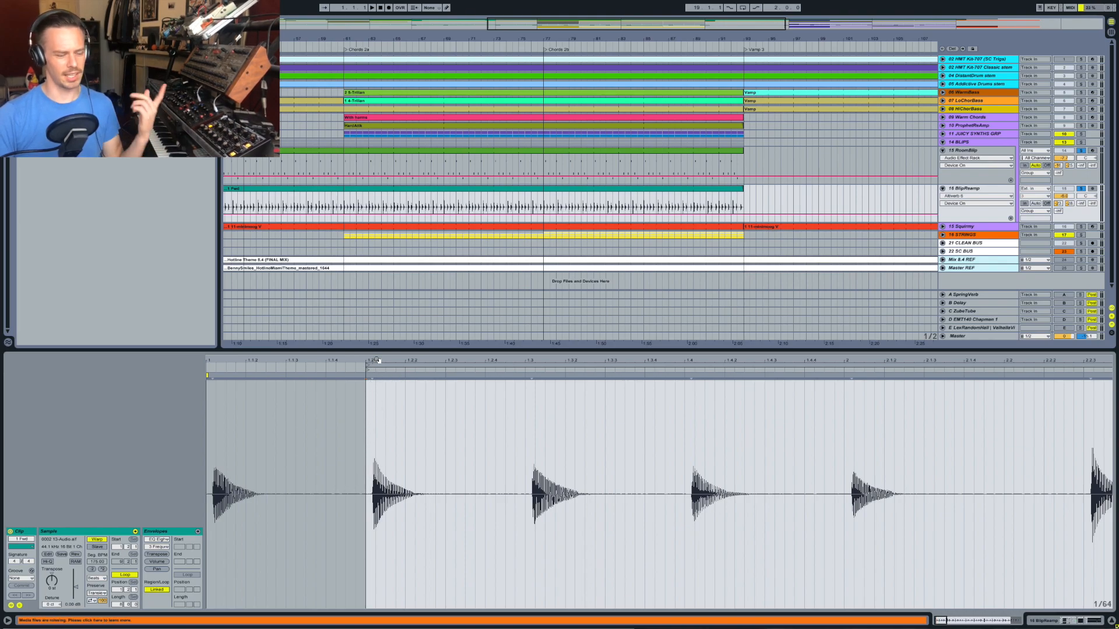
left_click_drag(377, 361, 377, 360)
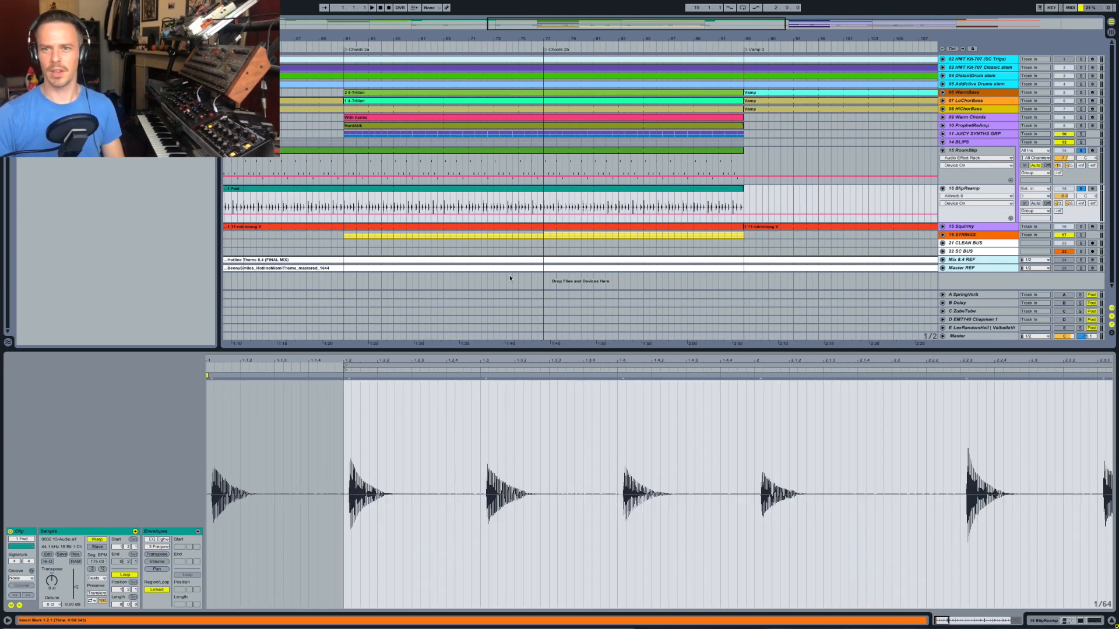
Play RoundBlip from Chords 2a against the soloed 707 Classic stem, then bring in BlipReamp by soloing it
left_click(343, 167)
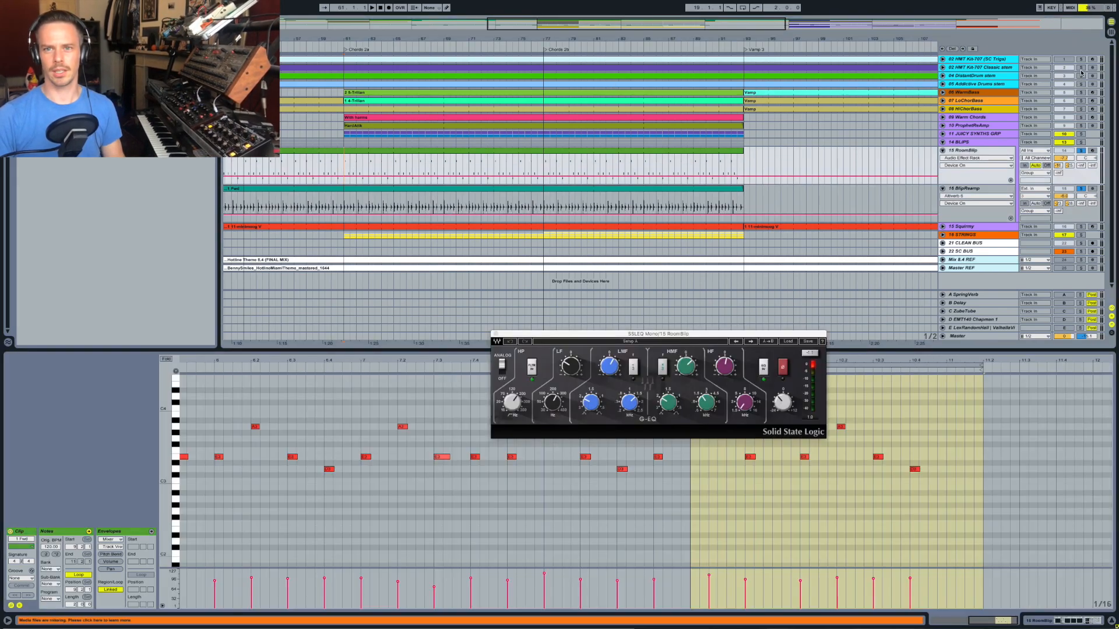
key("space")
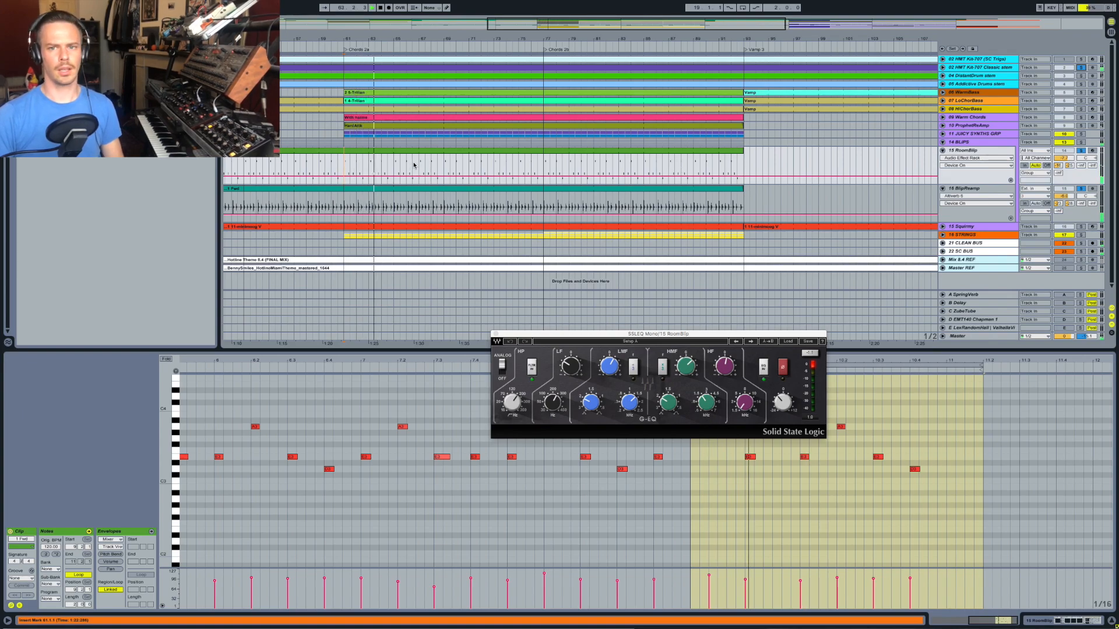
left_click(1081, 189)
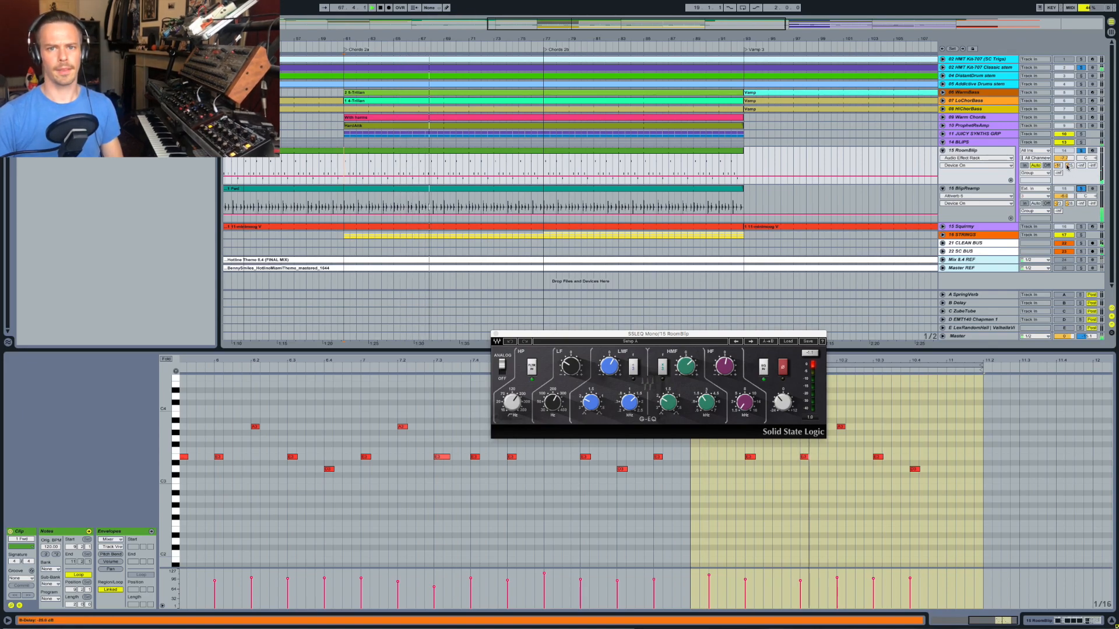
left_click(968, 188)
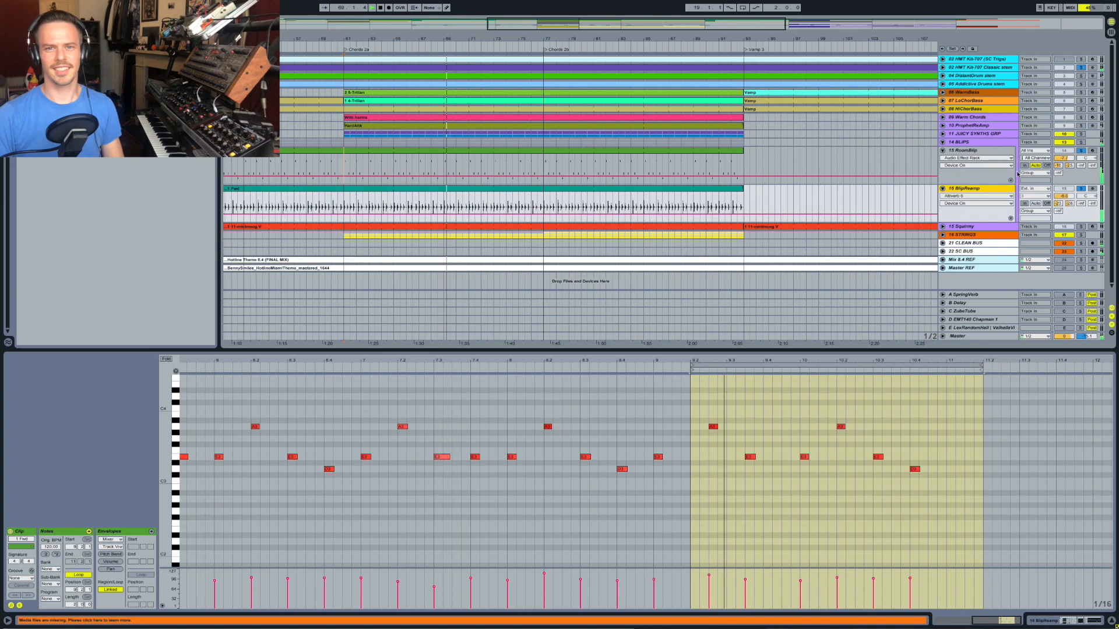
Show the BLIPS group's device chain and turn the effects on BlipReamp and RoundBlip back on during playback
left_click(967, 143)
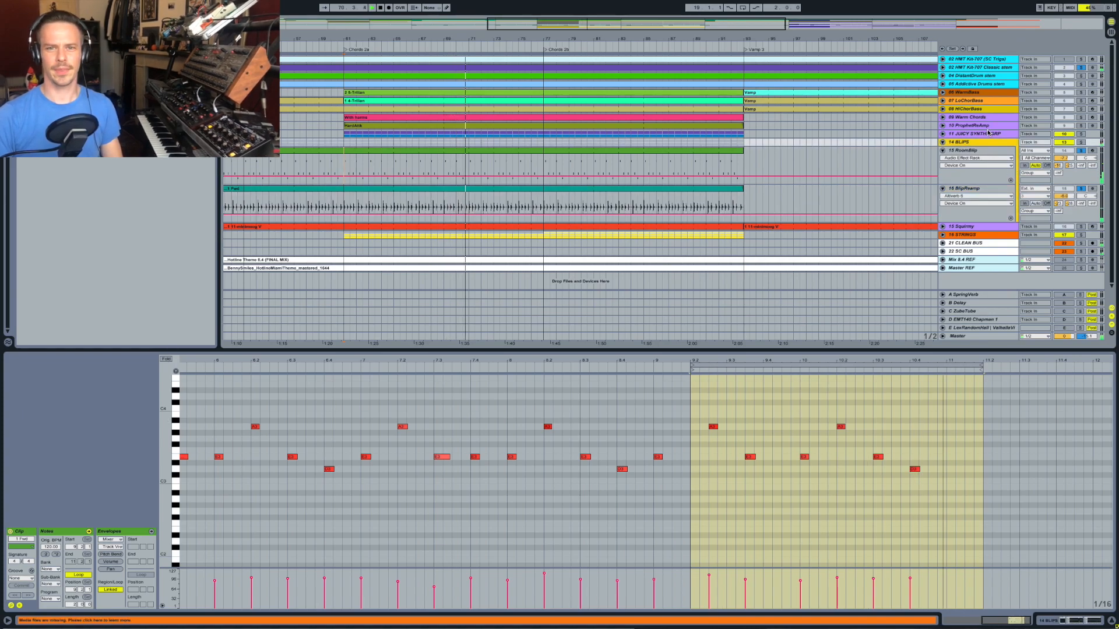
double_click(980, 144)
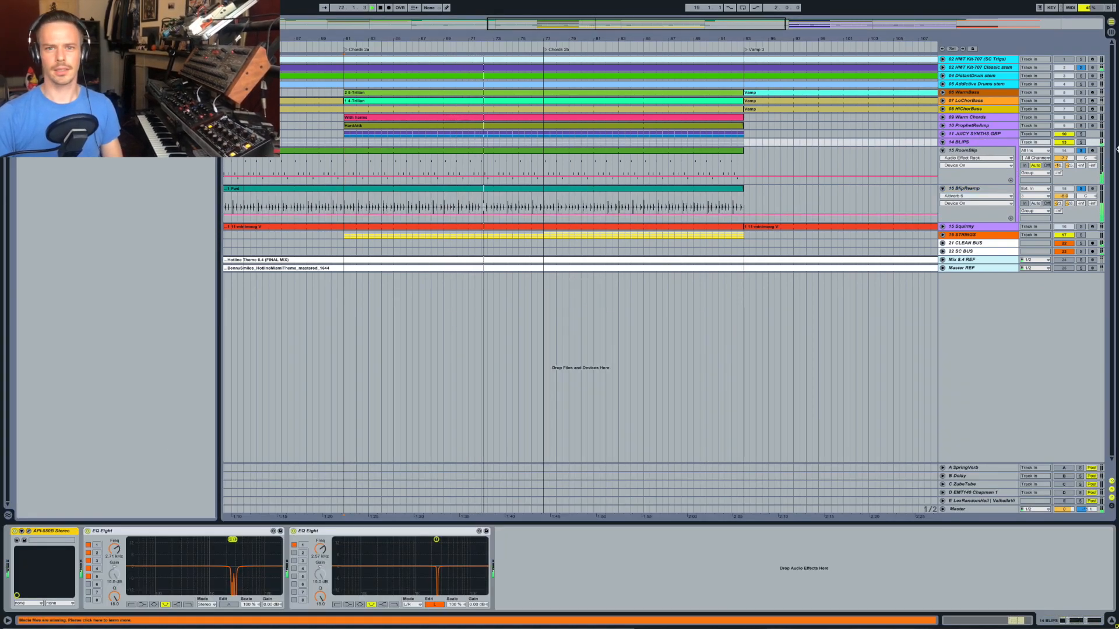
left_click(940, 191)
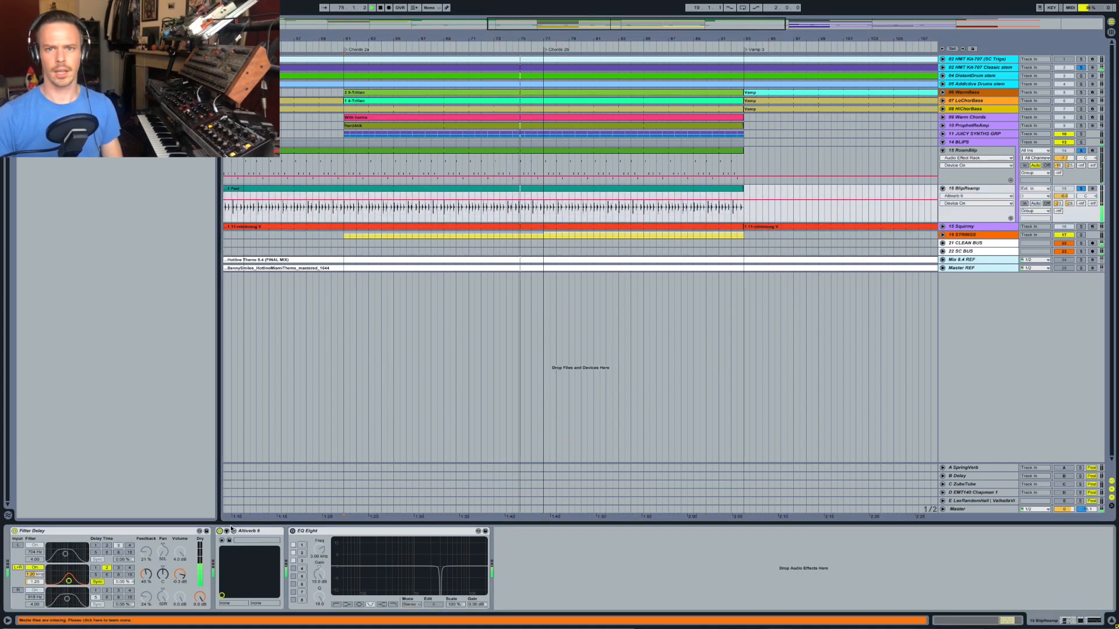
left_click(852, 176)
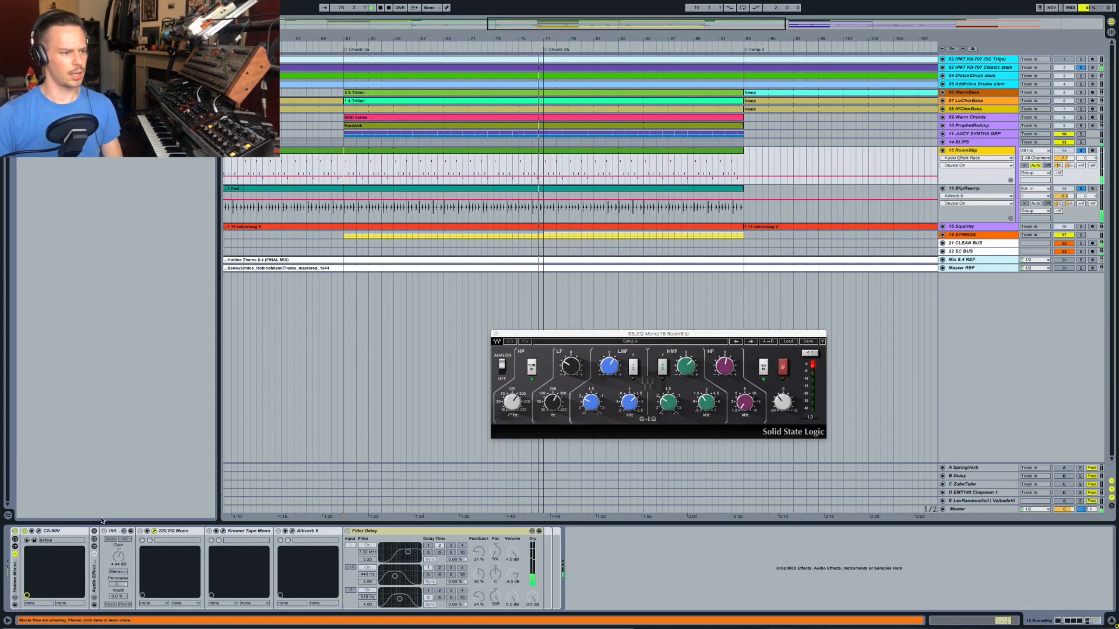
left_click(95, 531)
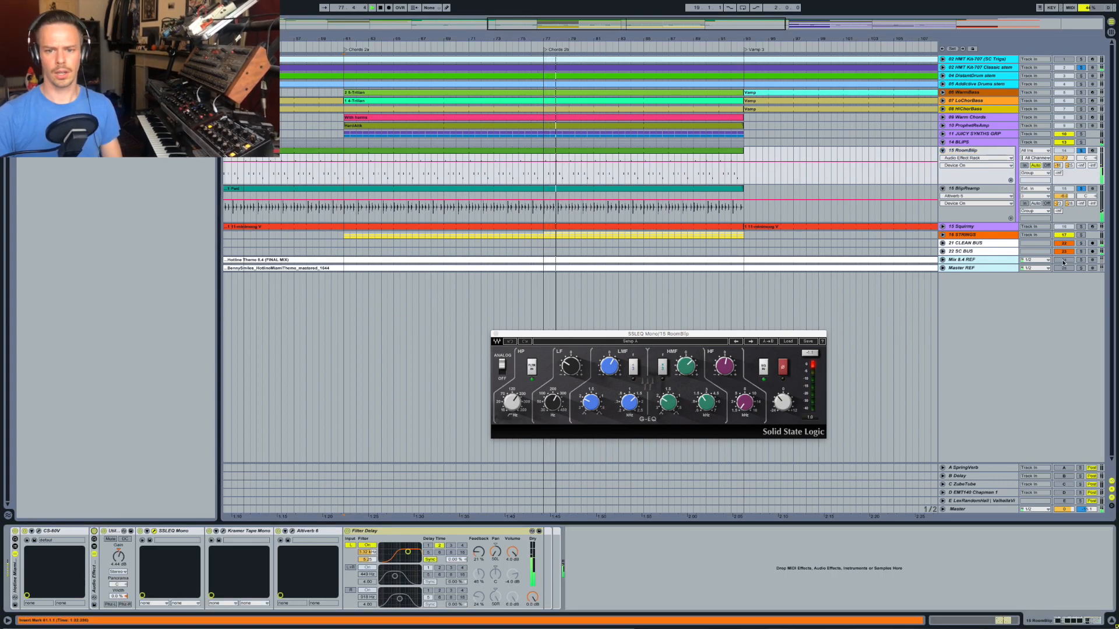
Select all the return tracks from A to E and switch them back on together
left_click(987, 468)
left_click(988, 501, "shift")
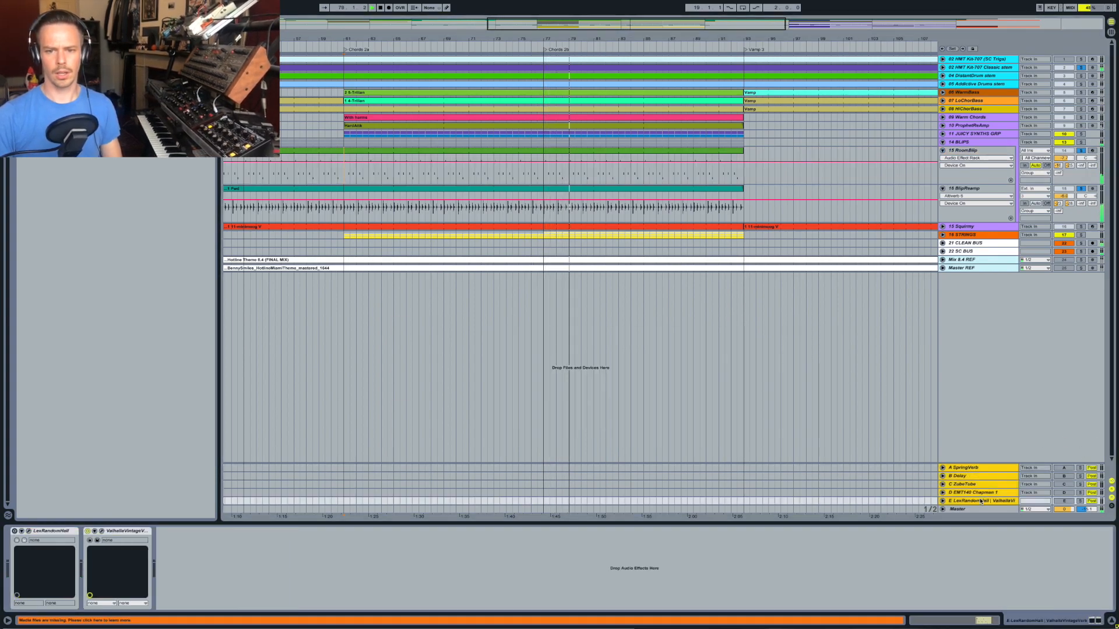
left_click(1063, 467)
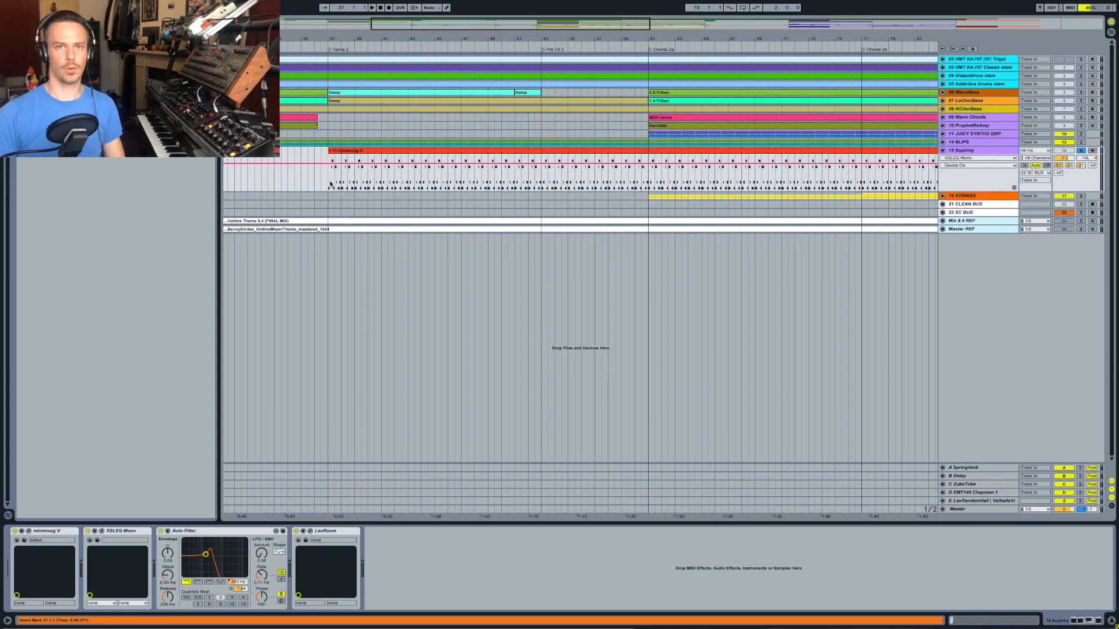
Play the Squirmy track from Verse 2 and open its minimoog V, SSLEQ Mono and LexRoom windows spread apart
key("space")
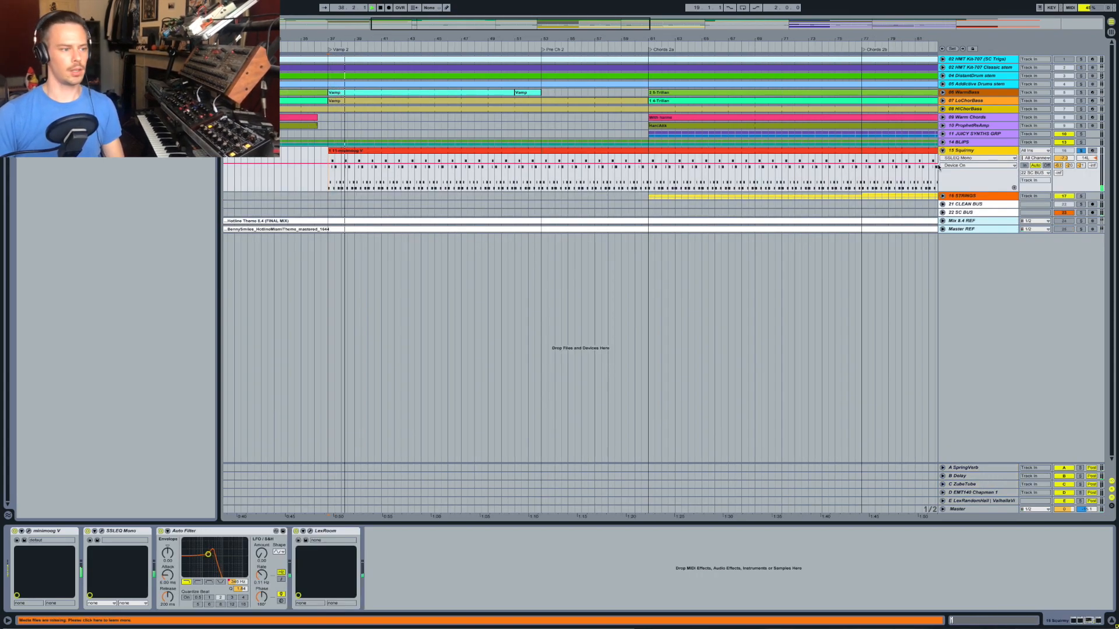
left_click(29, 530)
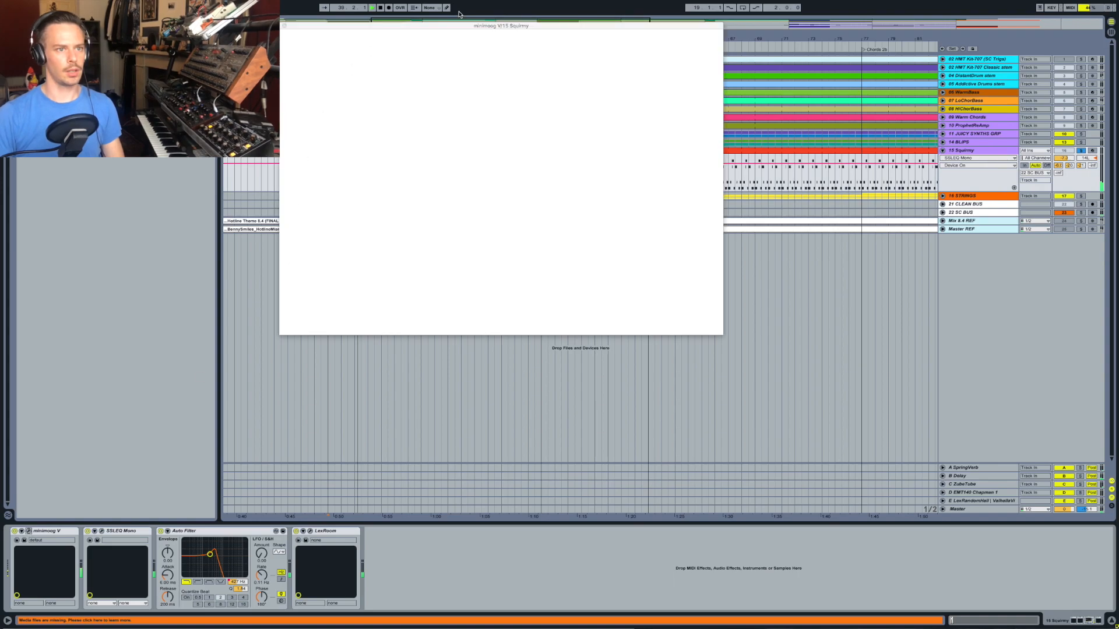
left_click_drag(496, 25, 460, 60)
left_click(102, 531)
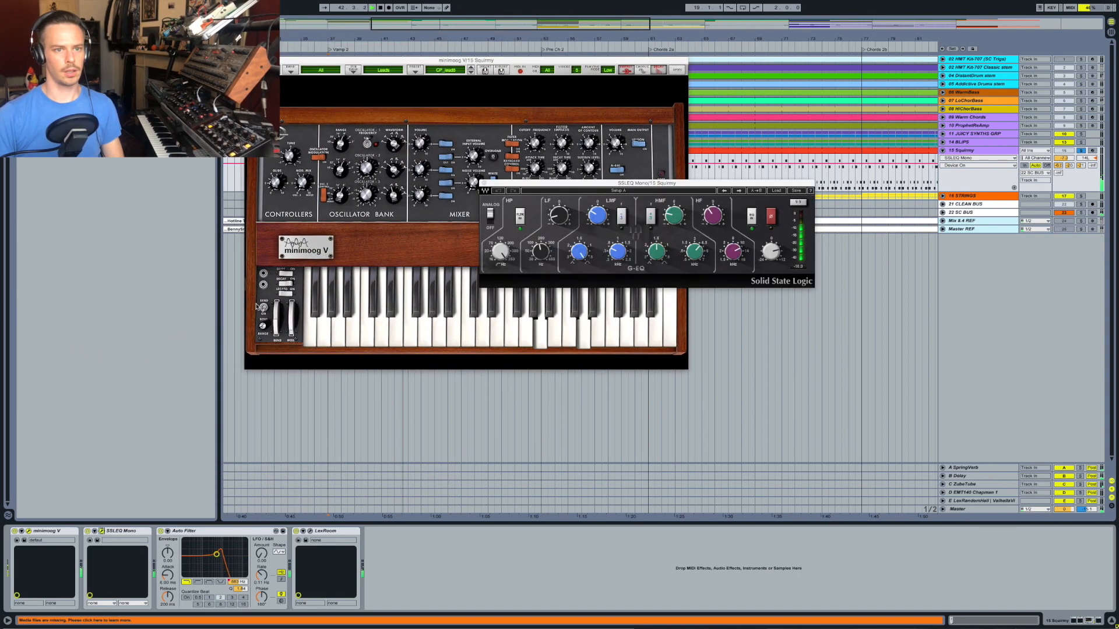
left_click_drag(642, 187, 877, 98)
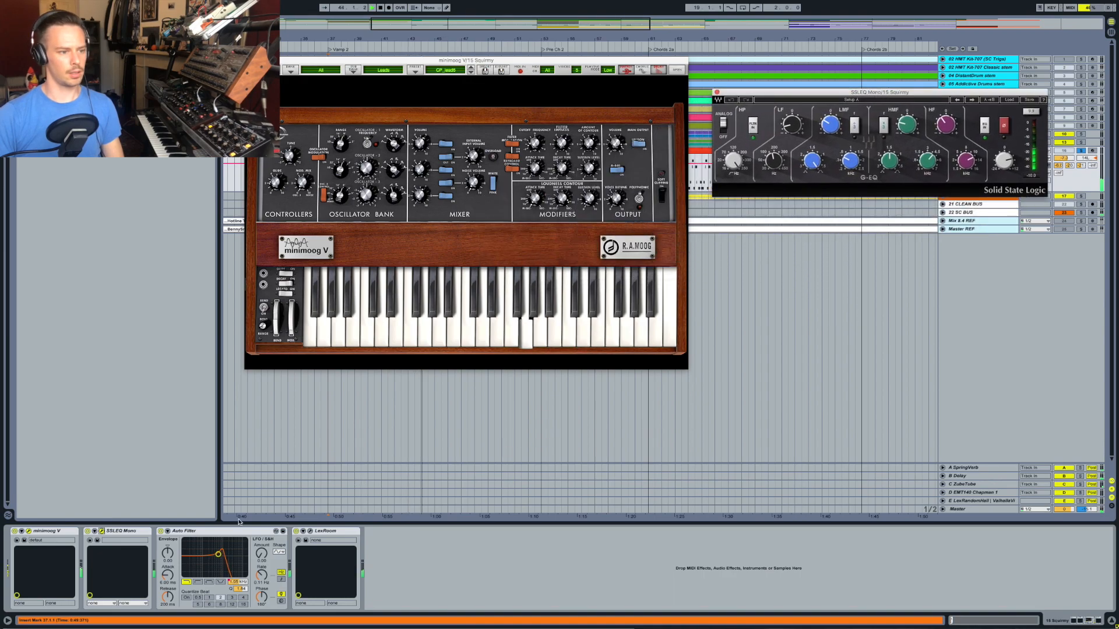
left_click(309, 531)
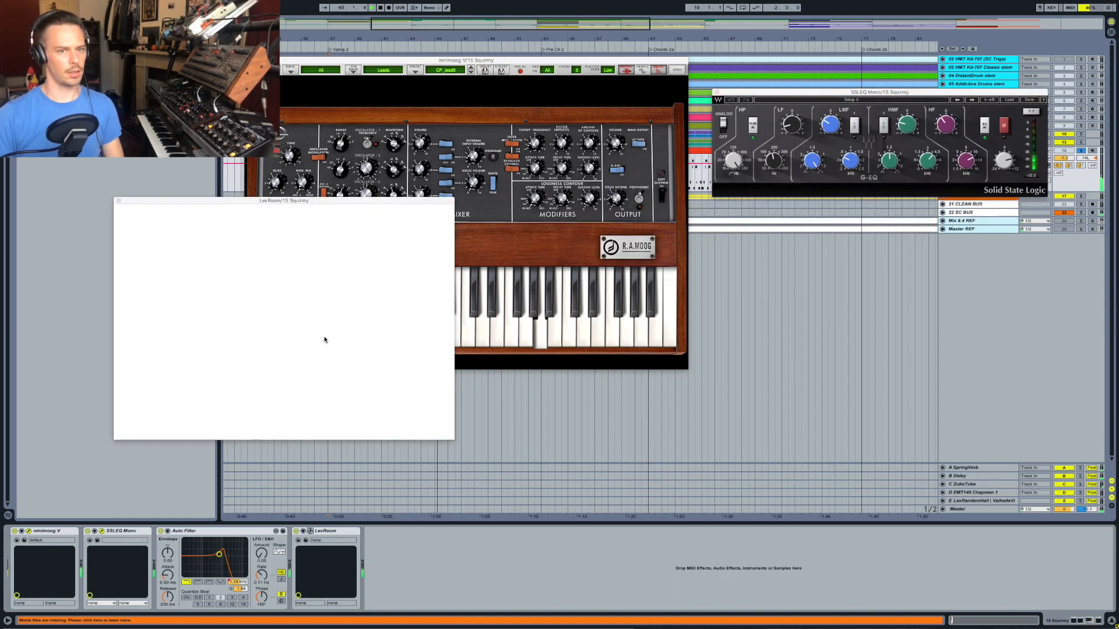
left_click_drag(280, 201, 923, 242)
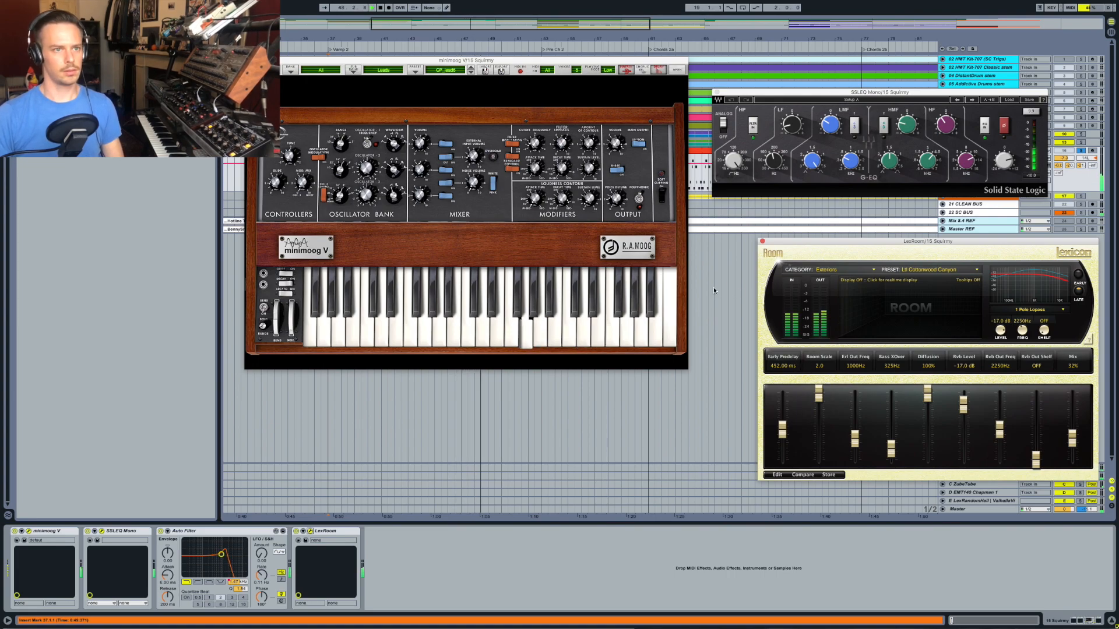
Uncover the arrangement and inspect the Squirmy clip's MIDI notes, then return to the track's device chain
left_click_drag(640, 60, 468, 60)
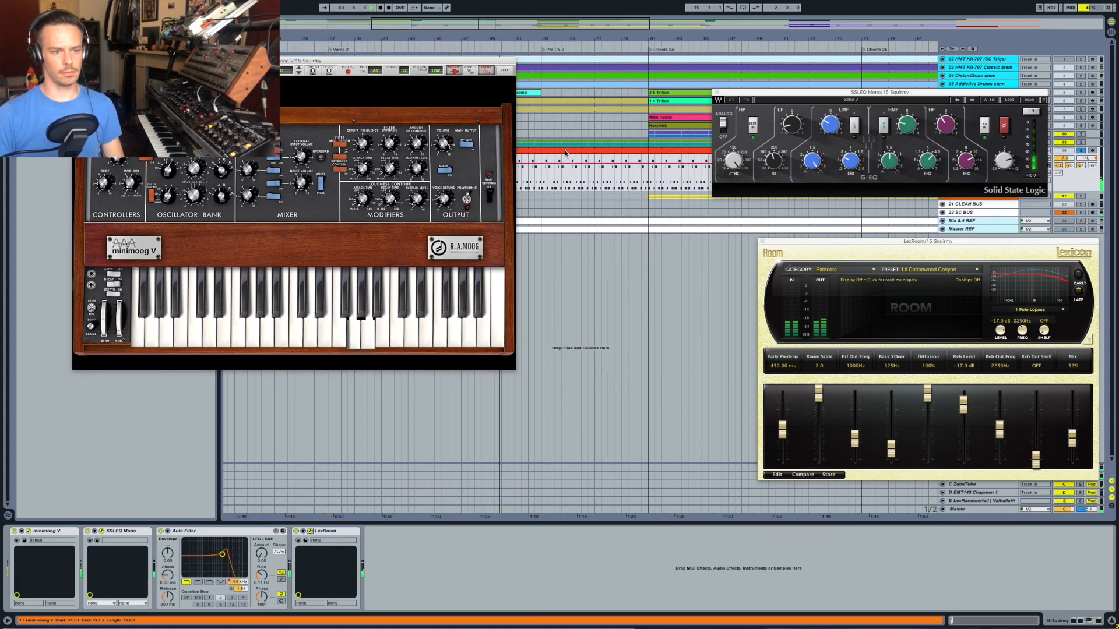
double_click(565, 152)
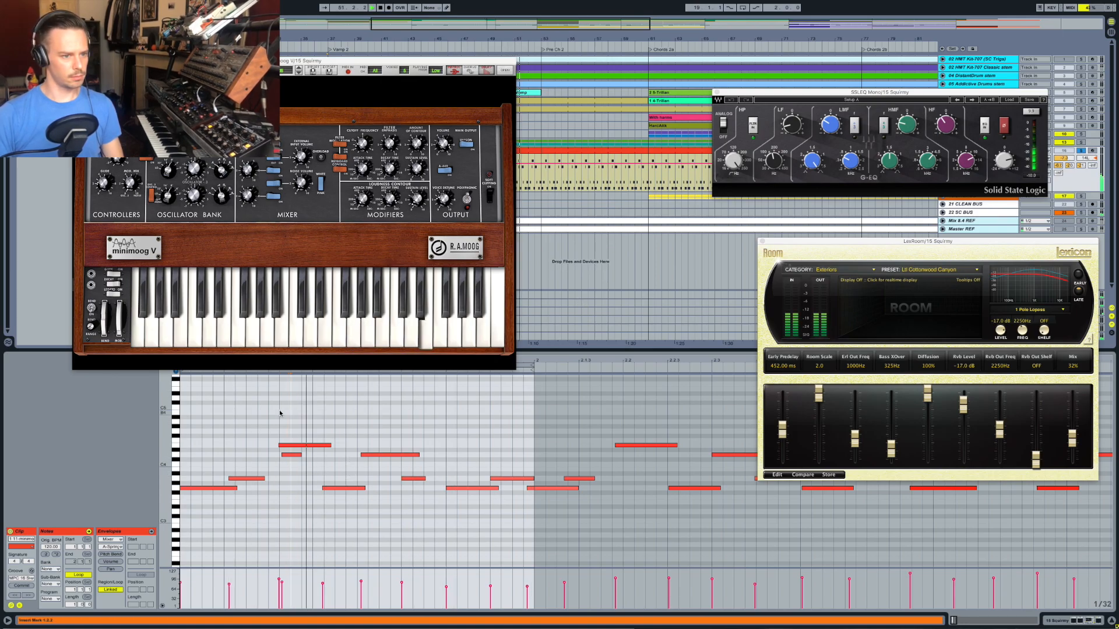
key("shift+Tab")
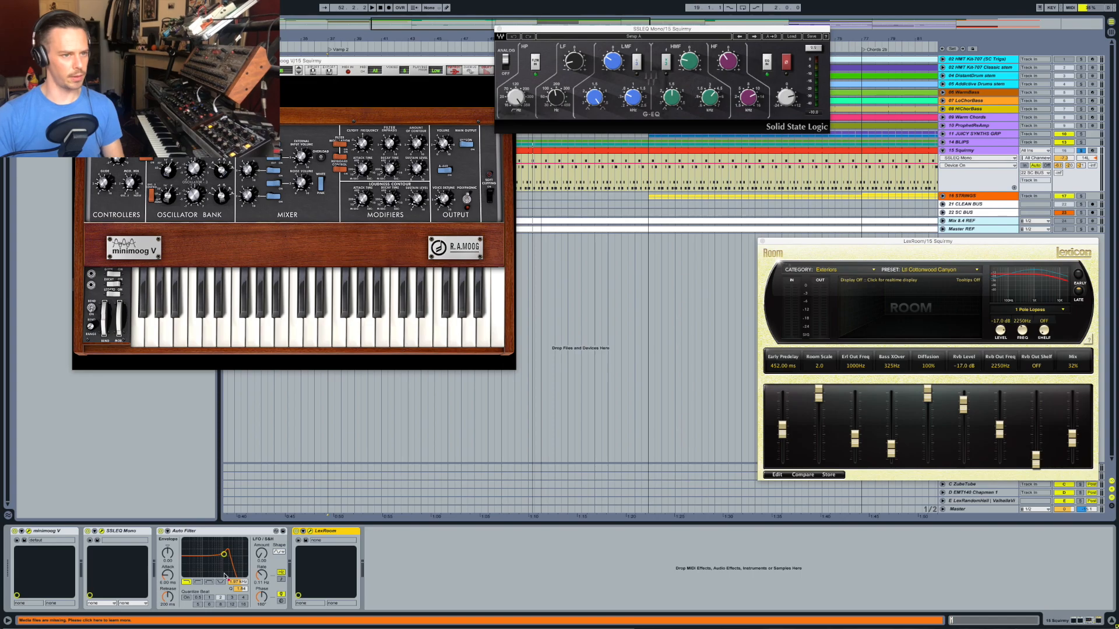
Replay Squirmy from partway through Verse 2 and show the Auto Filter's frequency automation in its lane
left_click_drag(175, 61, 622, 140)
left_click(405, 184)
key("space")
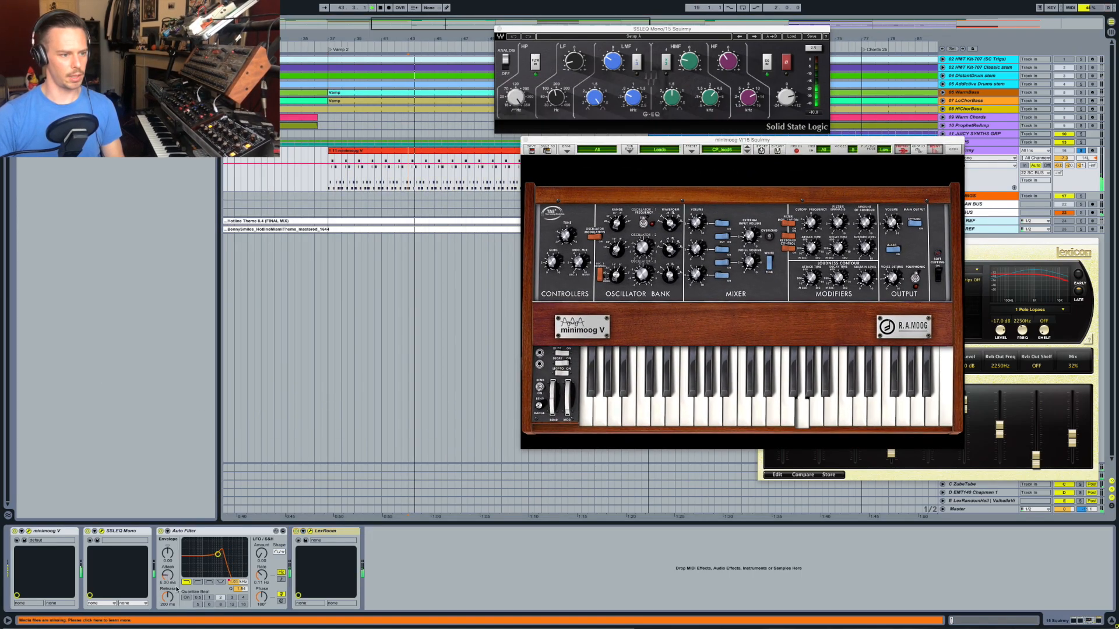
right_click(239, 583)
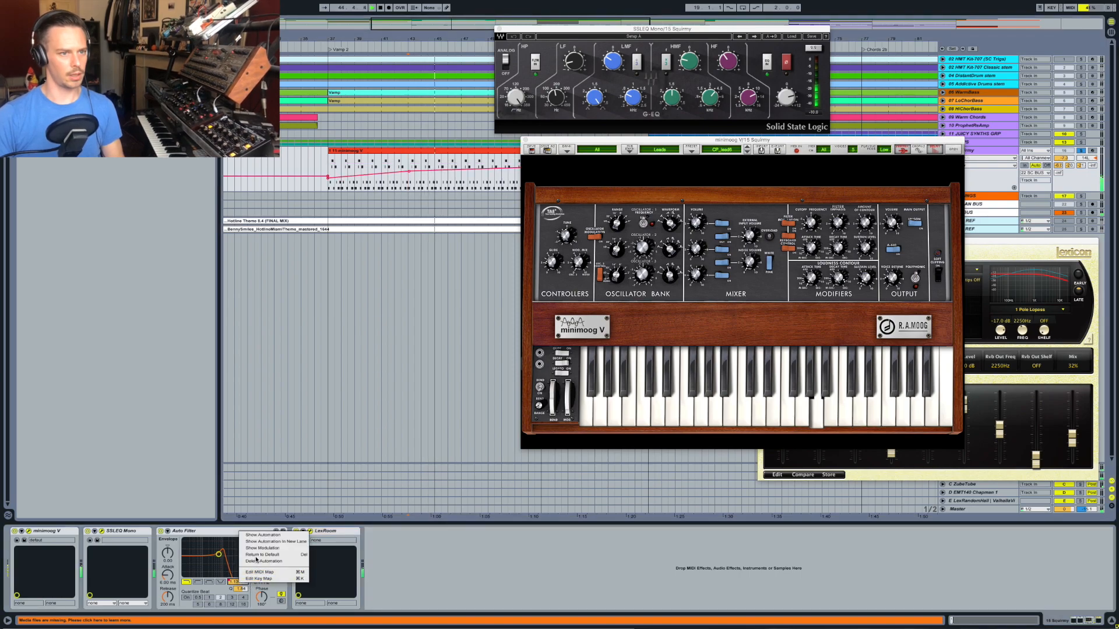
left_click(256, 532)
Clear the plug-in windows away from the track controls and add the DistantDrum and 707 Classic stems to the soloed Squirmy track
left_click_drag(582, 28, 772, 4)
left_click_drag(549, 141, 464, 282)
left_click(1081, 76, "super")
left_click(1081, 68, "super")
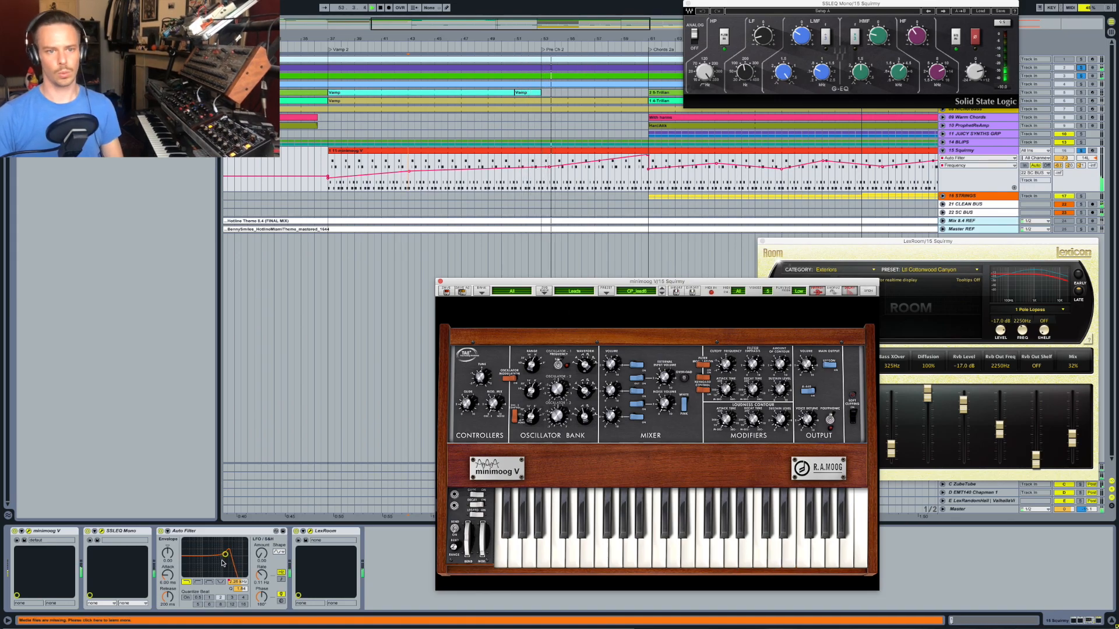
Rearrange the plug-in windows, toggle LexRoom on Squirmy to compare the sound with and without it, and close its window
left_click_drag(624, 279, 493, 204)
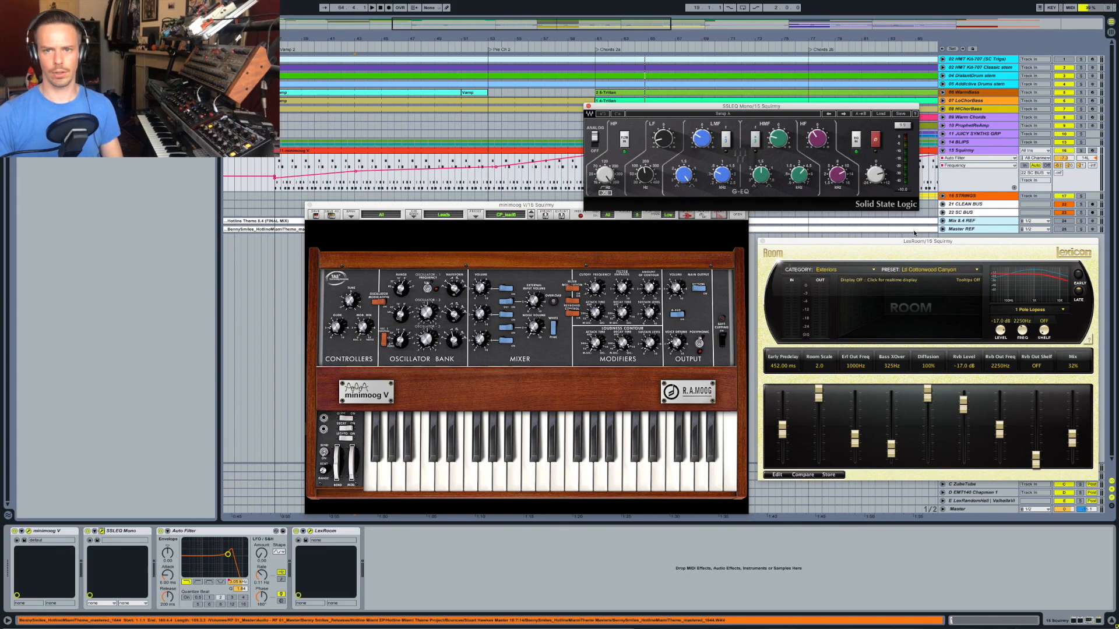
left_click_drag(938, 242, 863, 224)
left_click(296, 530)
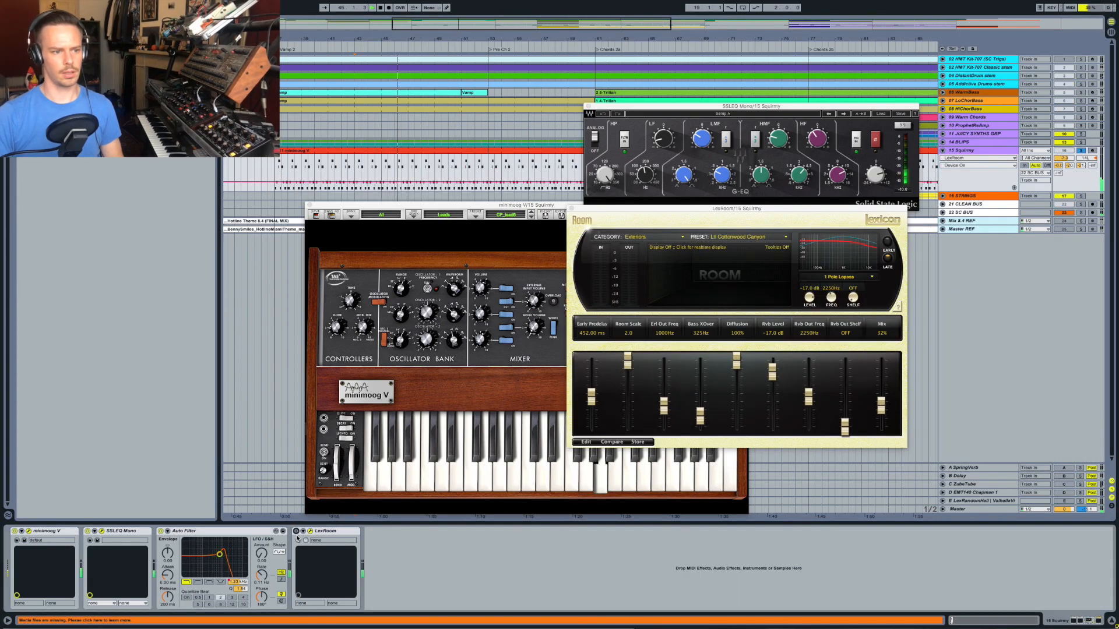
left_click(296, 531)
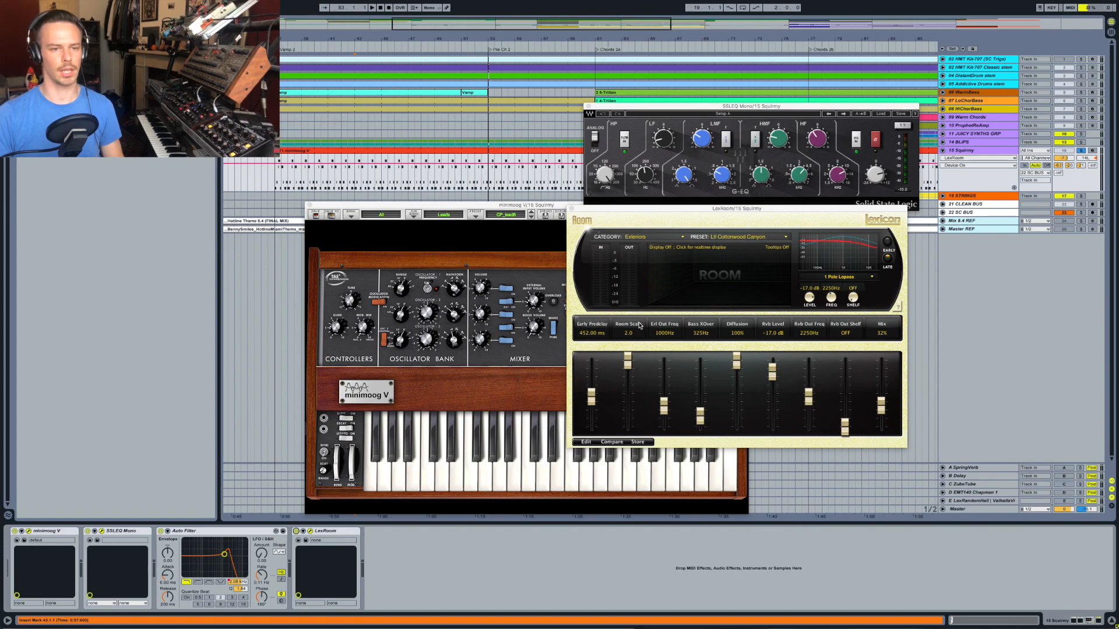
left_click(571, 208)
Turn on return tracks A SpringVerb through E together to hear Squirmy with its sends
left_click(975, 501)
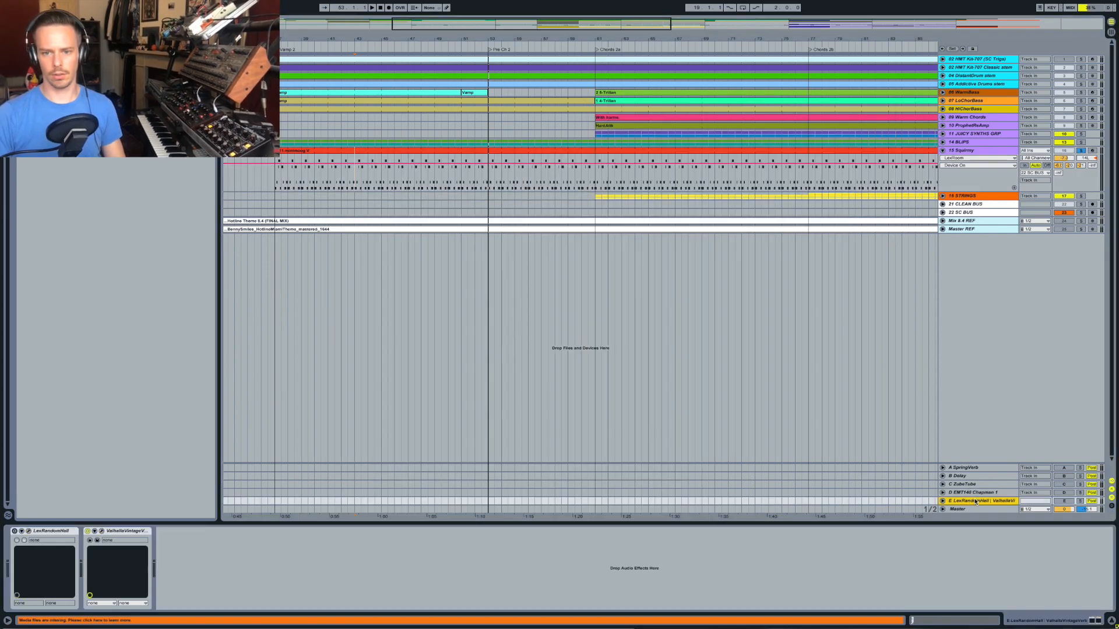
left_click(981, 468, "shift")
left_click(1066, 468)
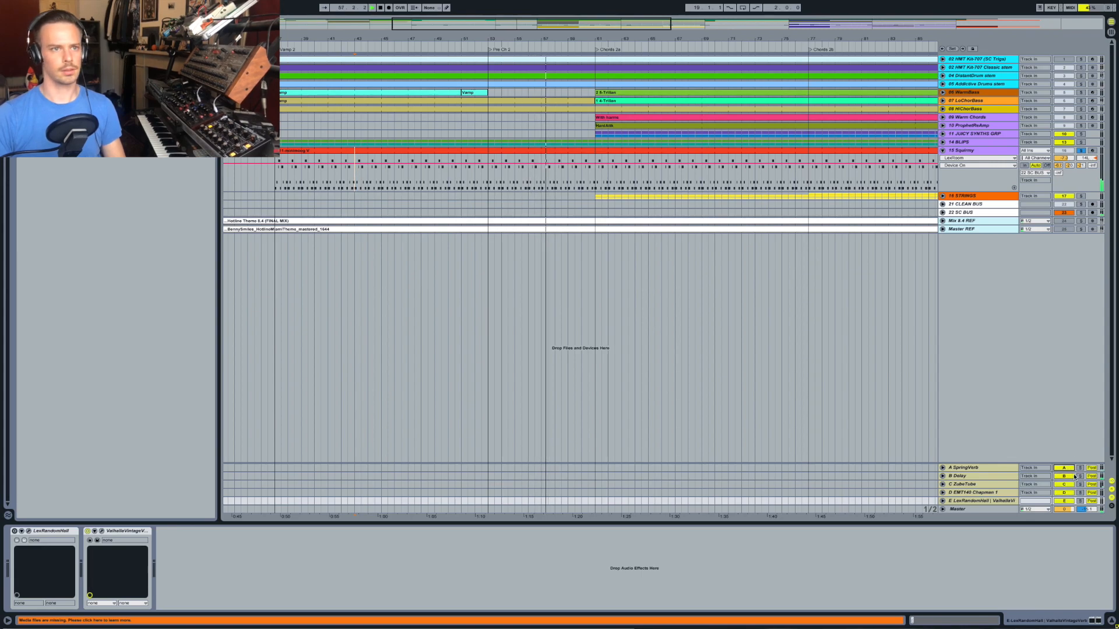
Go to the Chords 3 sections, fold the STRINGS group and examine Altiverb on the A SpringVerb return
left_click_drag(536, 39, 466, 41)
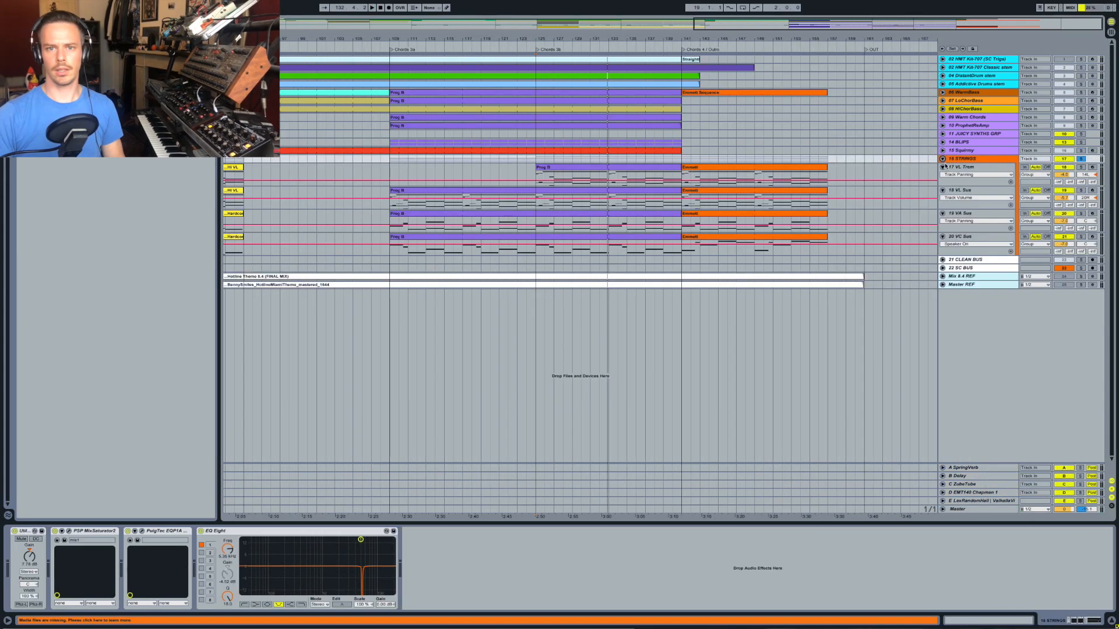
left_click(942, 159)
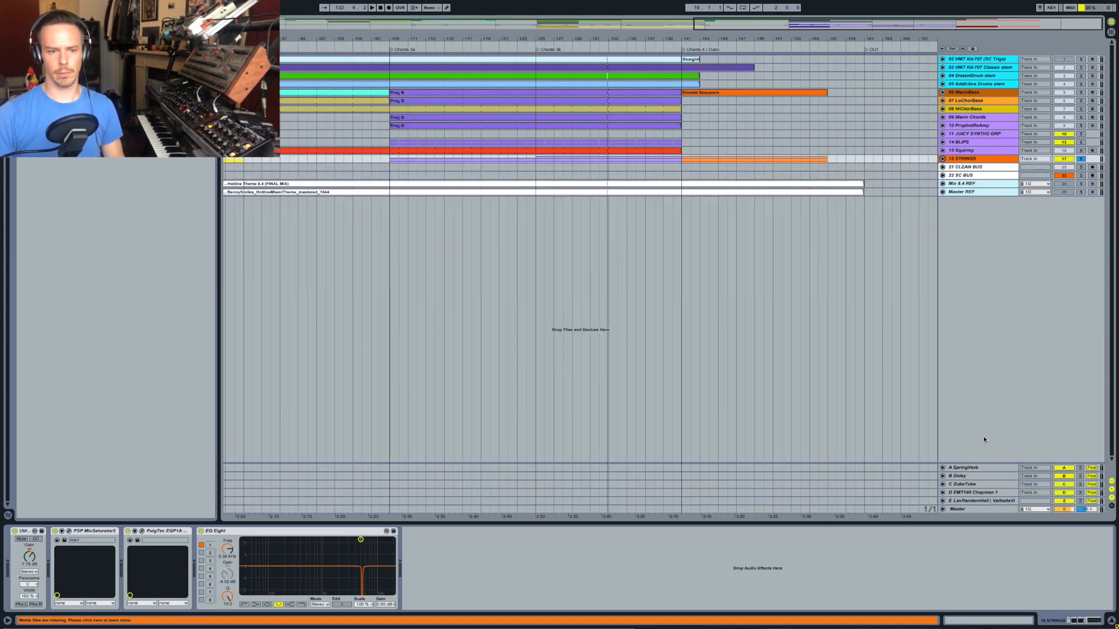
left_click(966, 467)
left_click(28, 531)
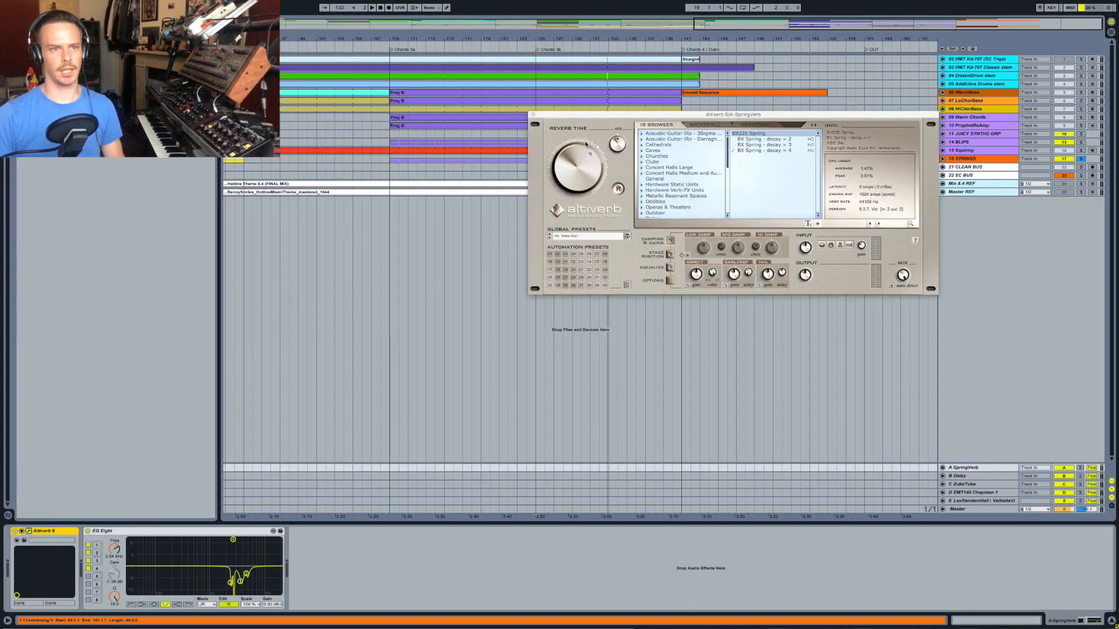
left_click(530, 115)
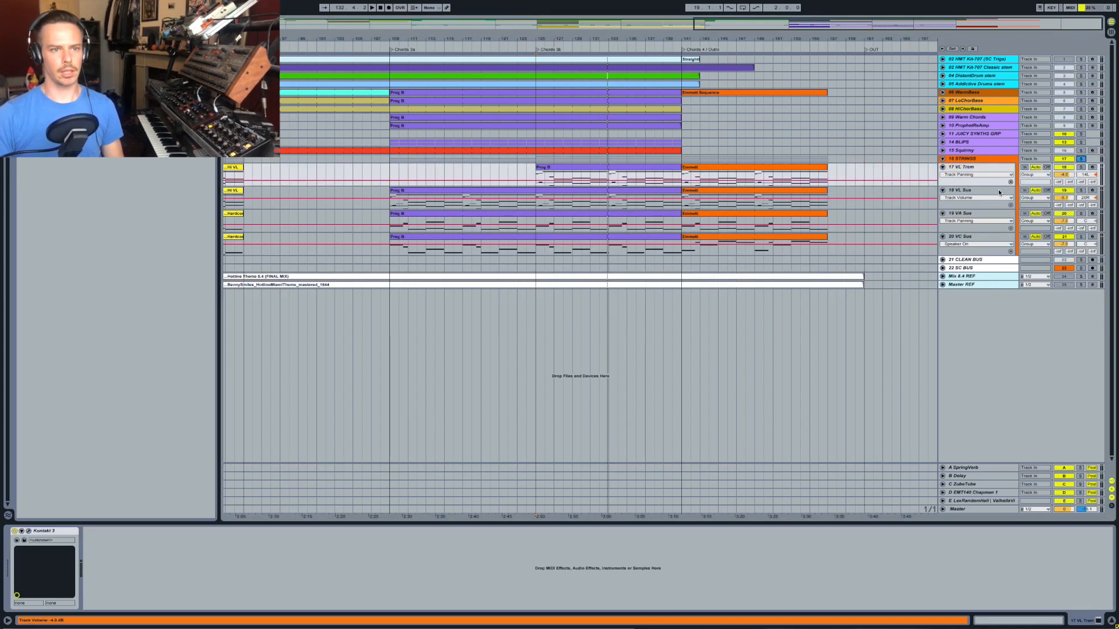
Play the strings from VL Trem's Prog B clip while viewing the track's Kontakt instrument, then close its window
left_click(582, 167)
key("space")
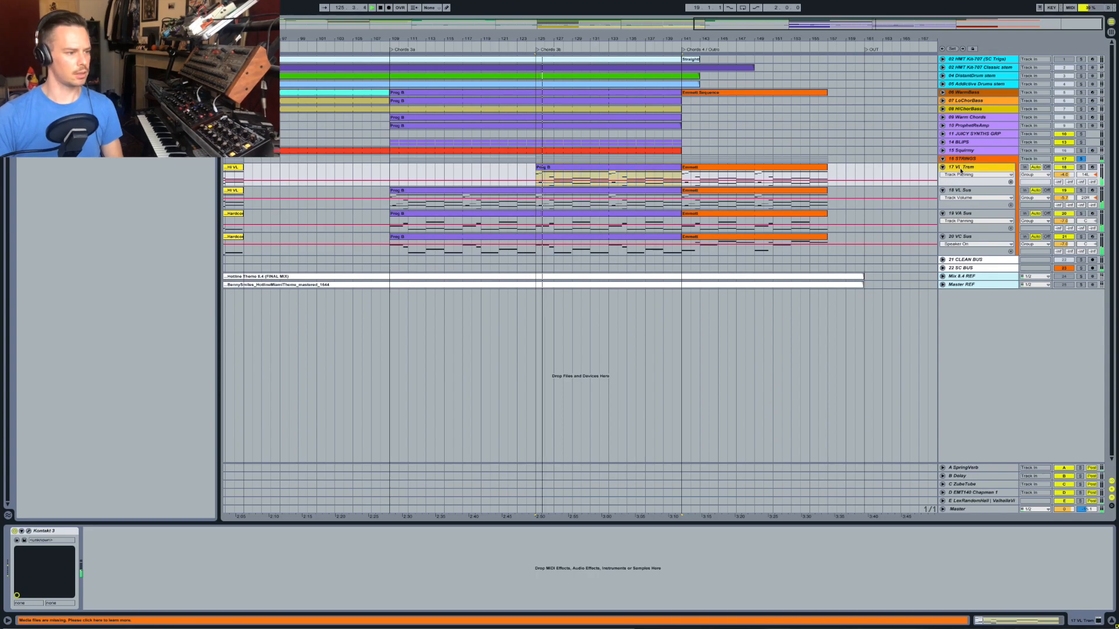
left_click(29, 532)
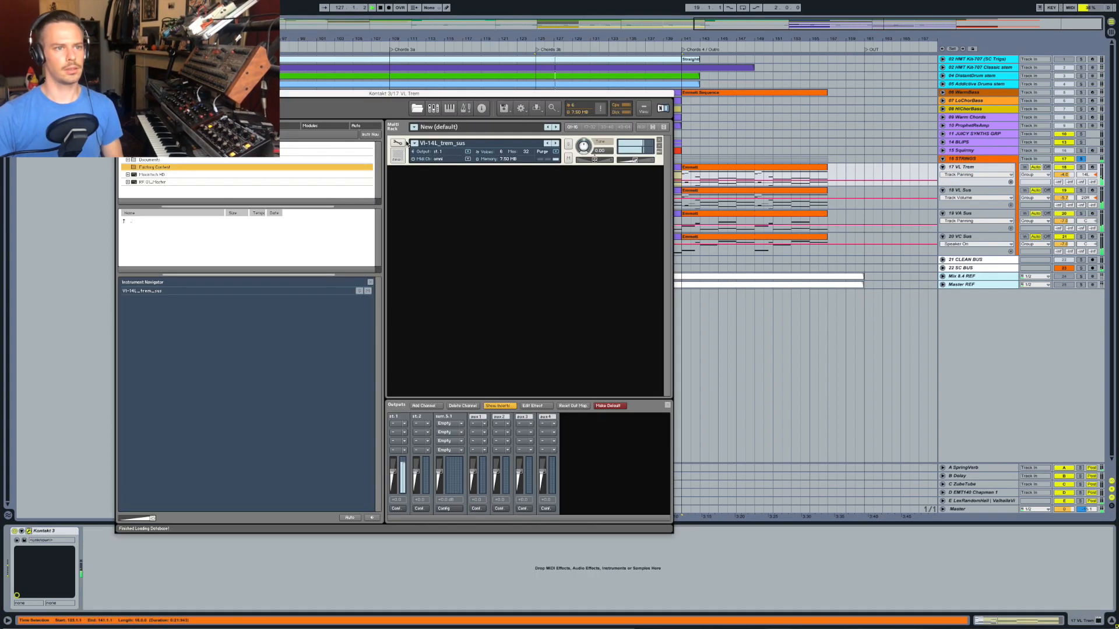
left_click_drag(417, 93, 759, 153)
left_click(459, 149)
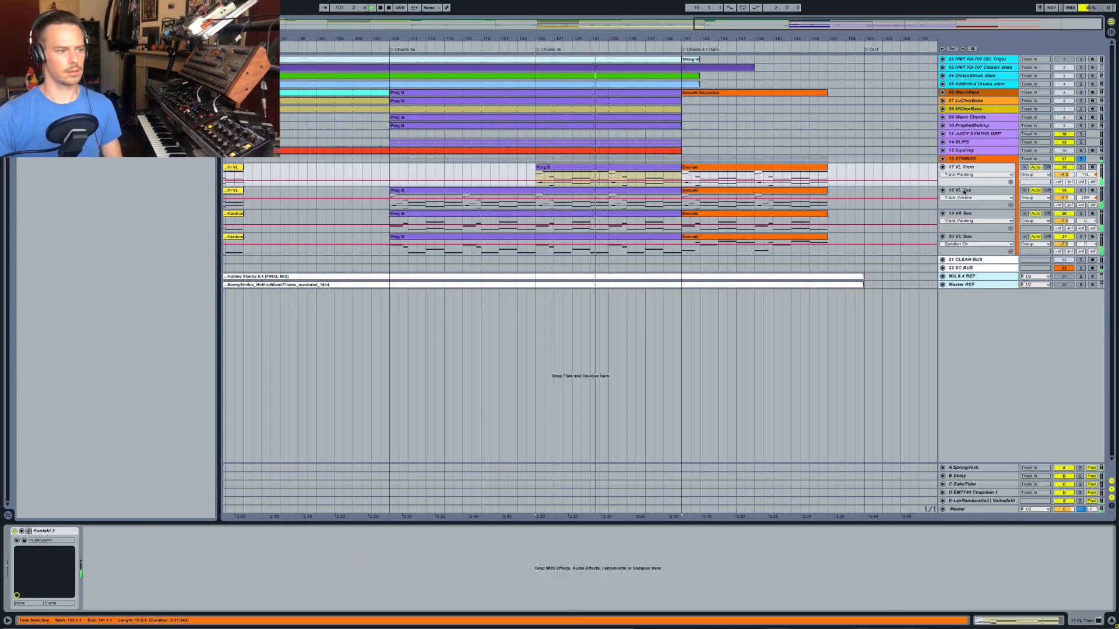
Review the devices on VL Sus, the STRINGS group and VL Trem, viewing the Kontakt instruments and closing them
left_click(28, 533)
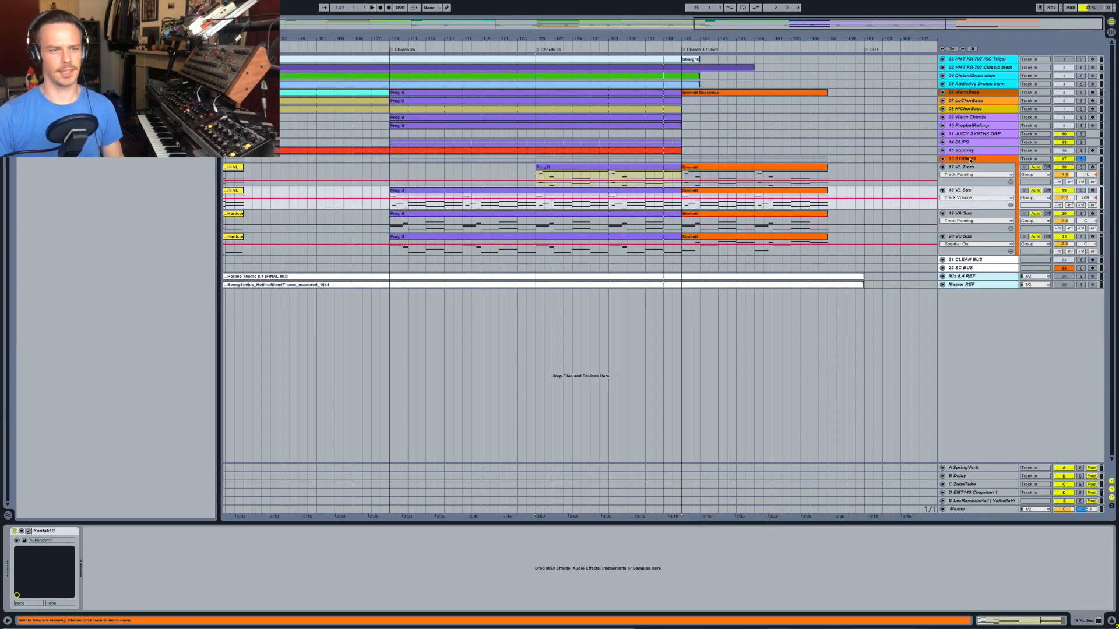
left_click(970, 159)
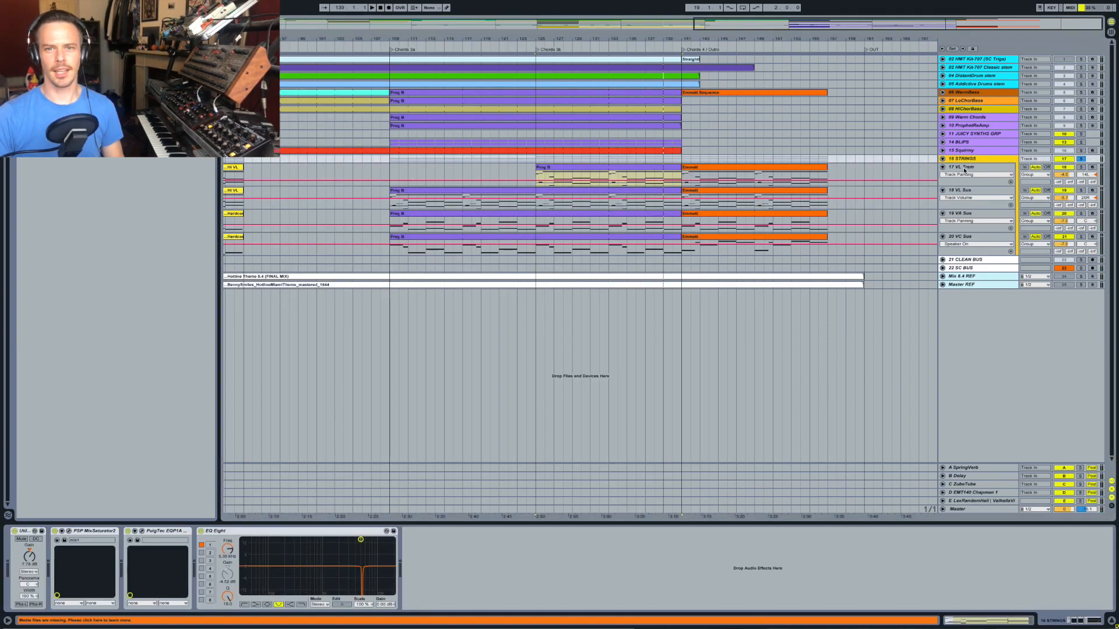
left_click(965, 167)
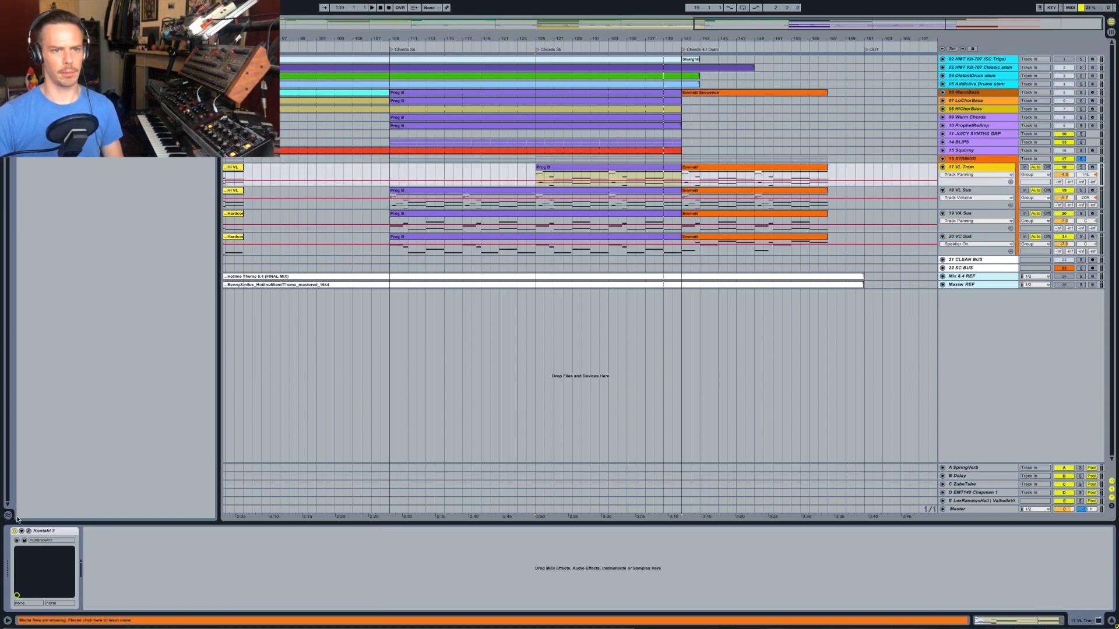
left_click(28, 532)
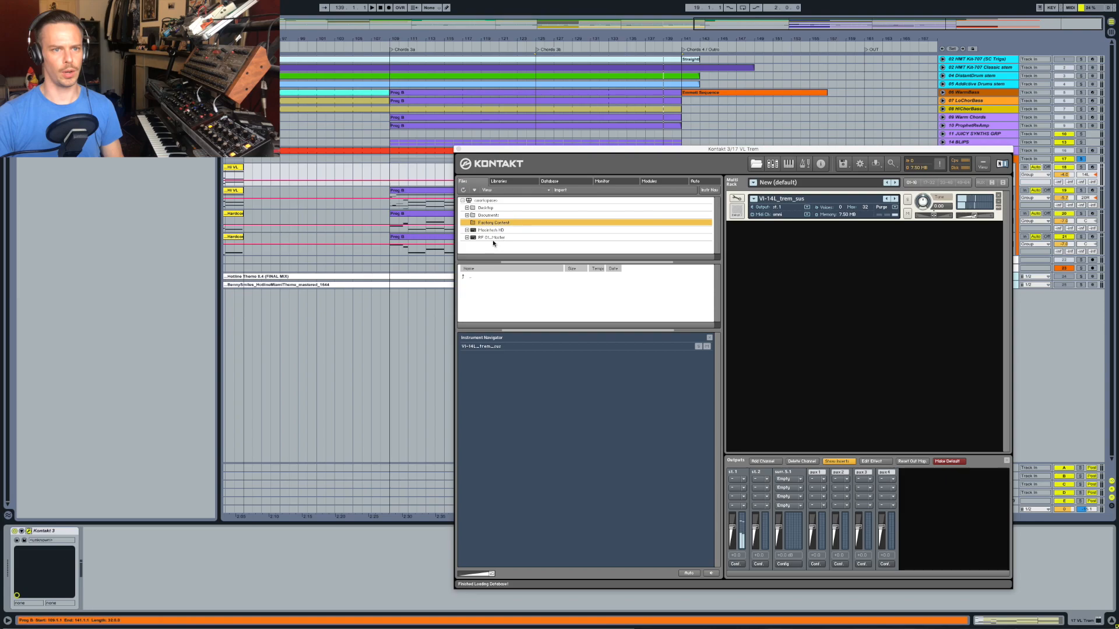
left_click(458, 150)
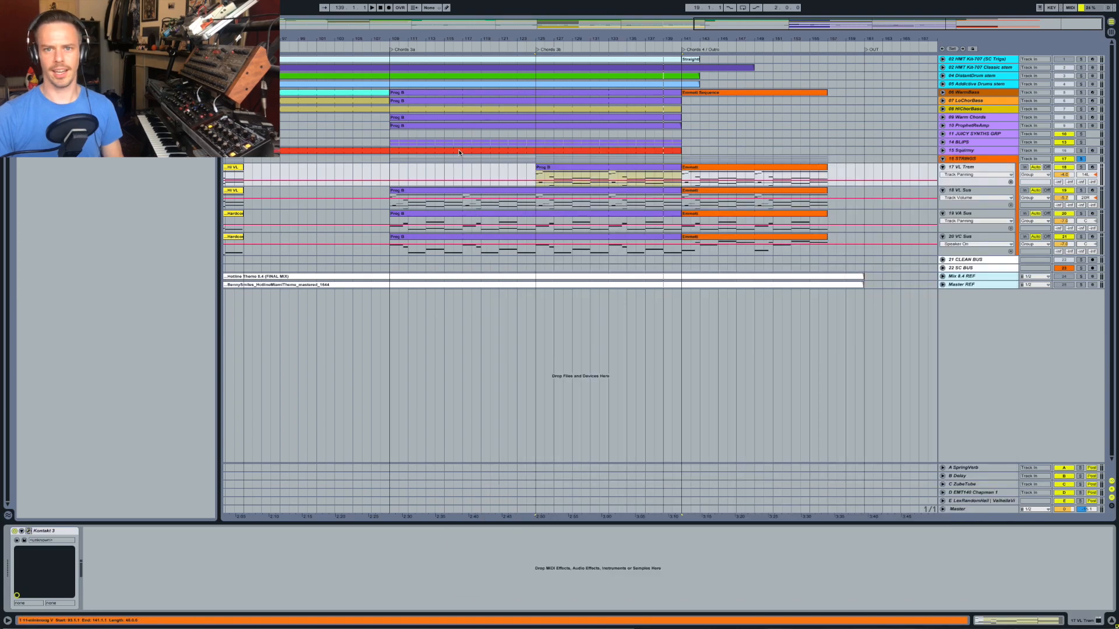
Solo VL Trem and play its Prog B clip from Chords 3b
left_click(987, 168)
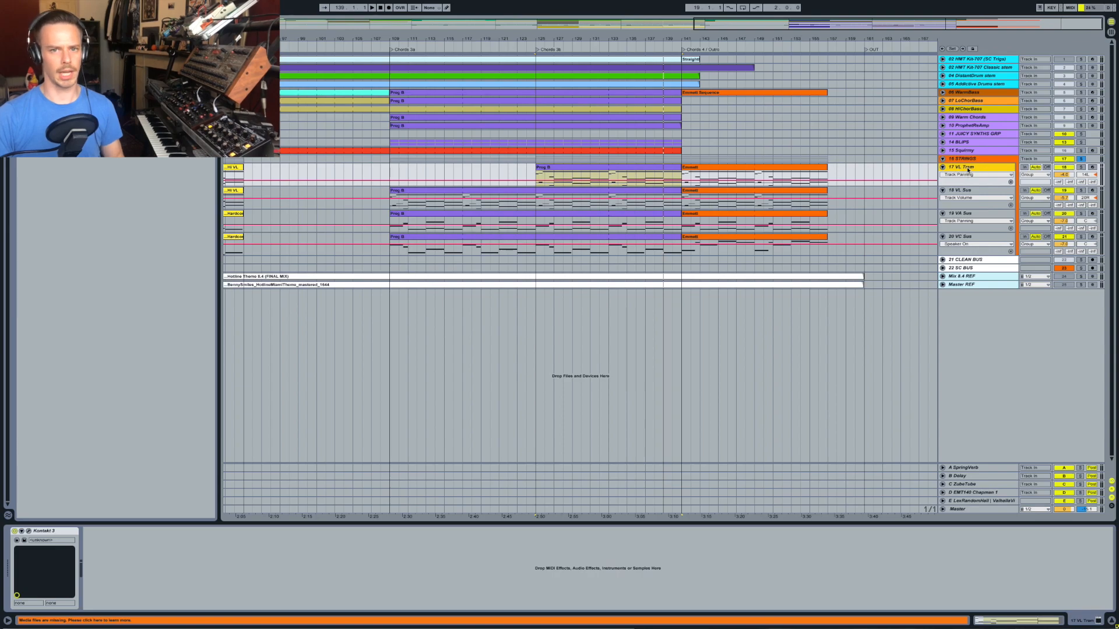
left_click(1081, 167)
left_click(594, 169)
key("space")
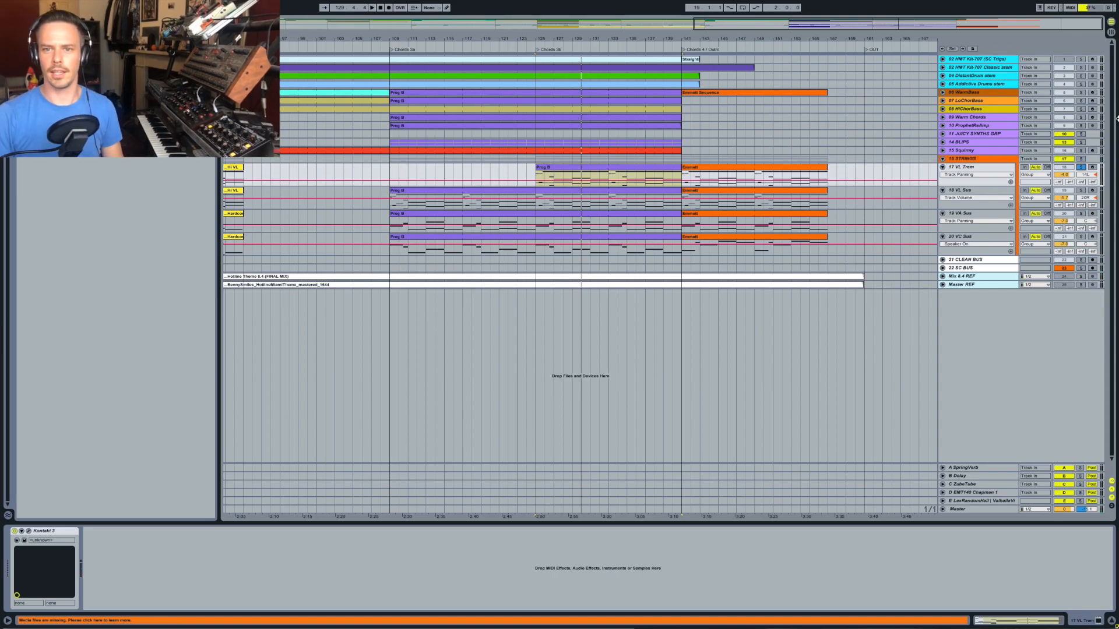
Audition VL Sus soloed from Chords 3b, then solo VA Sus and select its Prog B clip
left_click(968, 192)
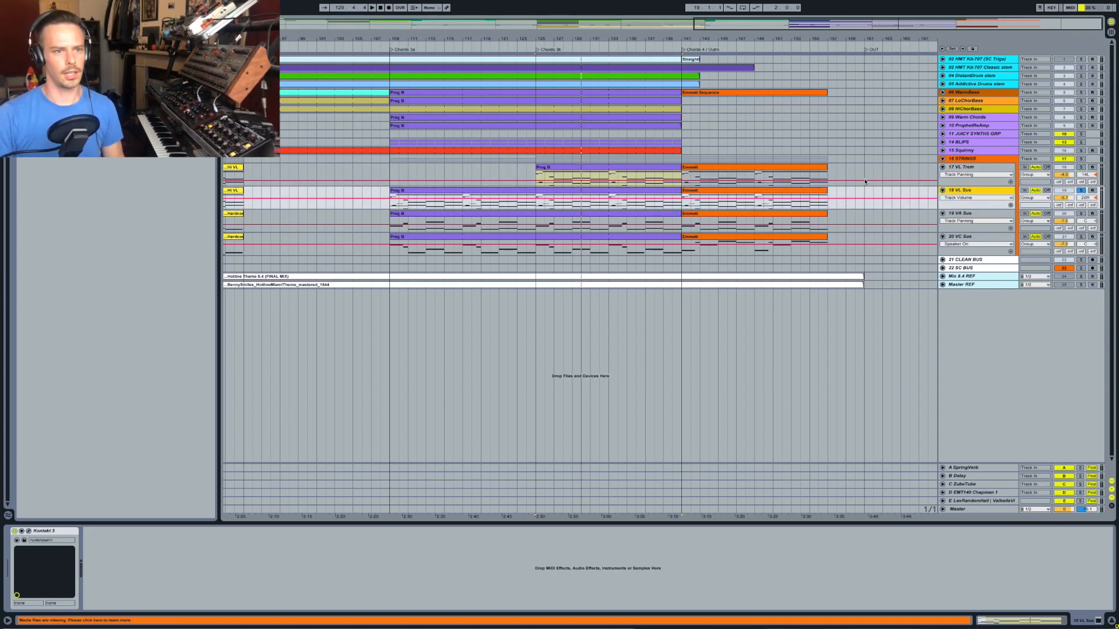
key("space")
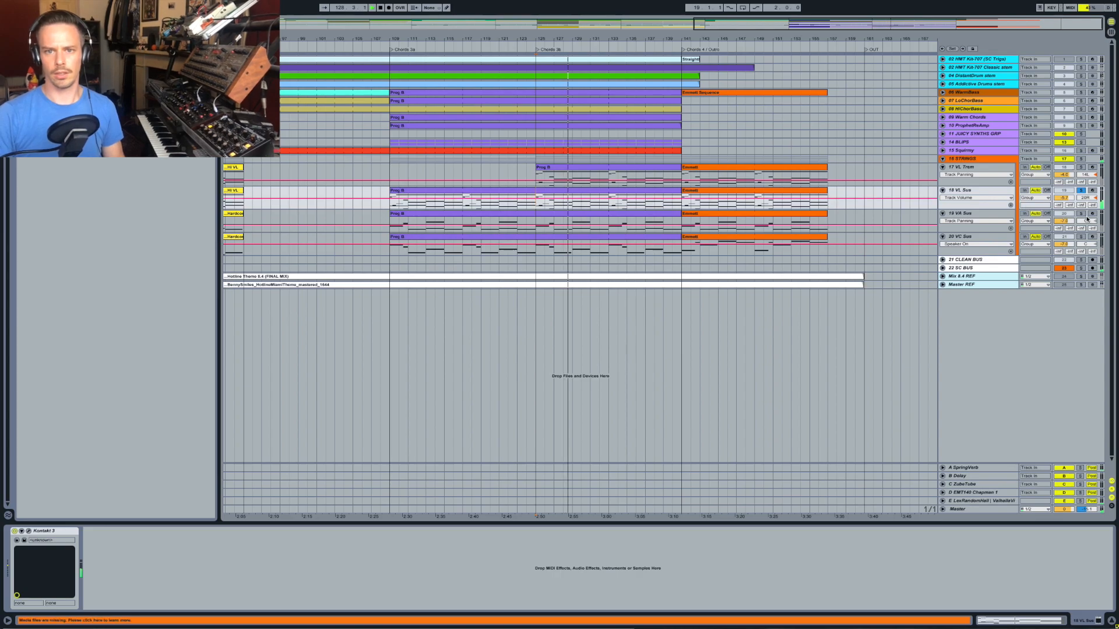
left_click(967, 211)
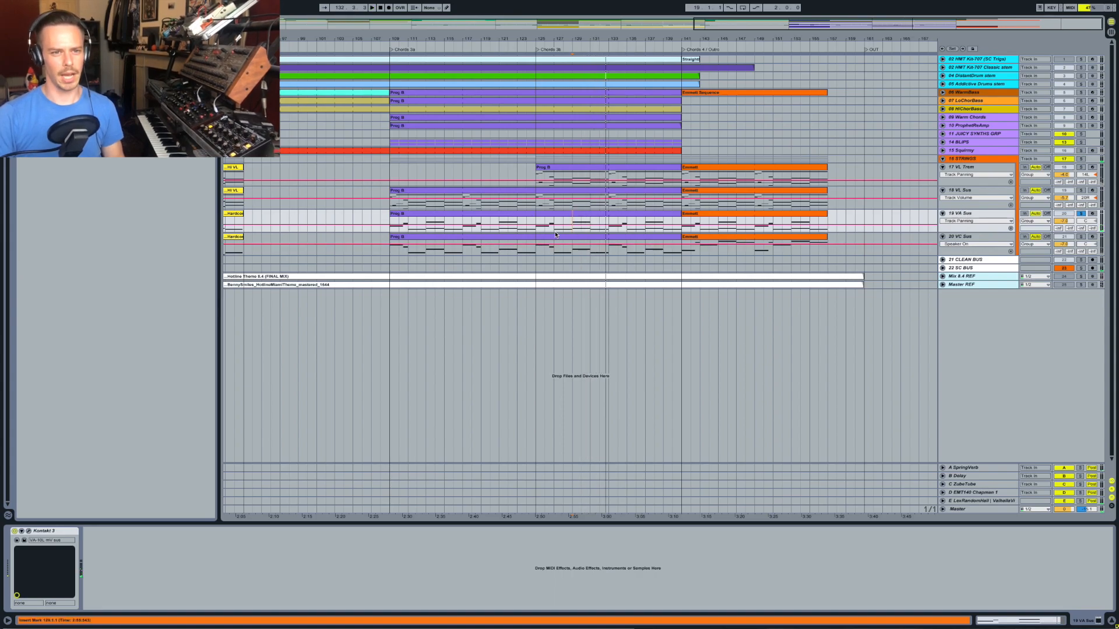
double_click(581, 214)
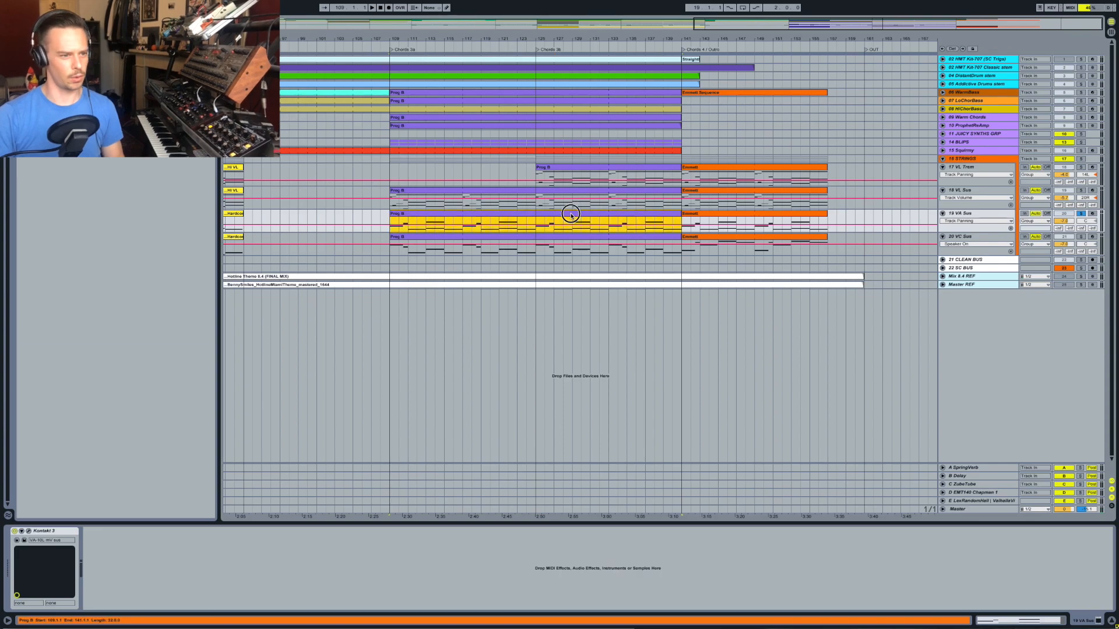
Examine the notes of VA Sus's Prog B clip in the note editor while auditioning the soloed track
left_click(284, 433)
scroll(512, 432, "up", 5)
scroll(635, 423, "down", 1)
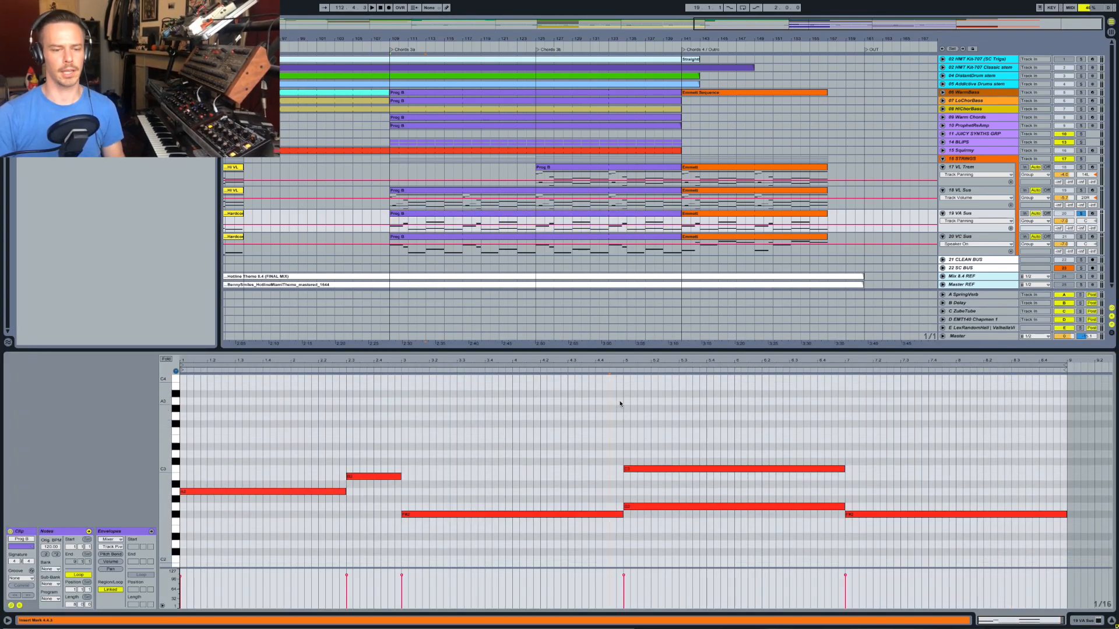
key("space")
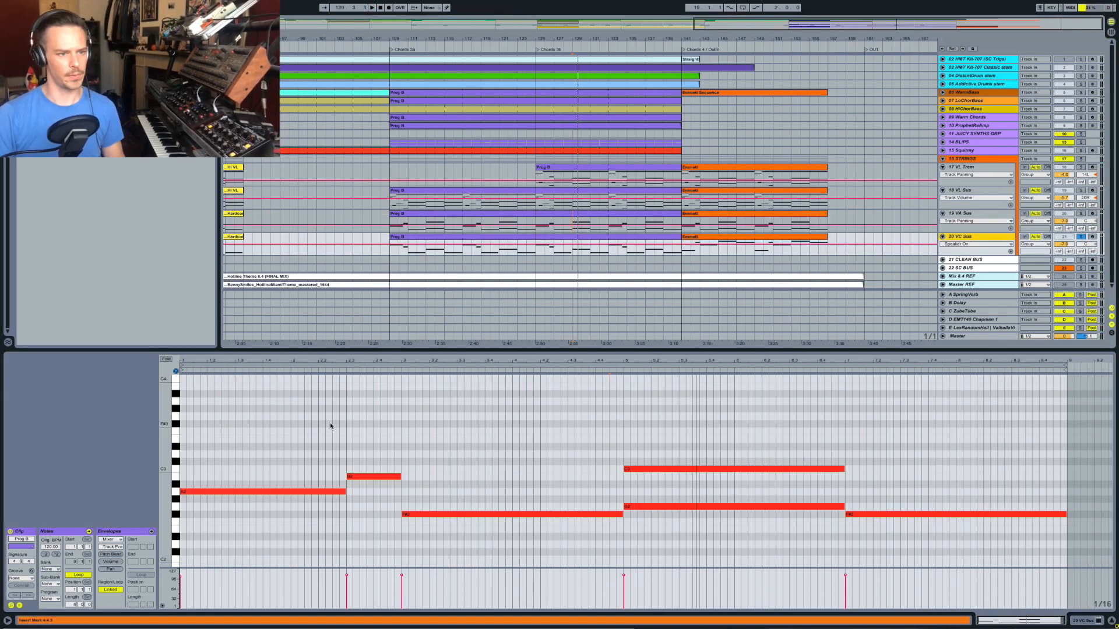
Play the soloed VC Sus track and open its Prog B clip to view the notes
left_click(344, 419)
key("space")
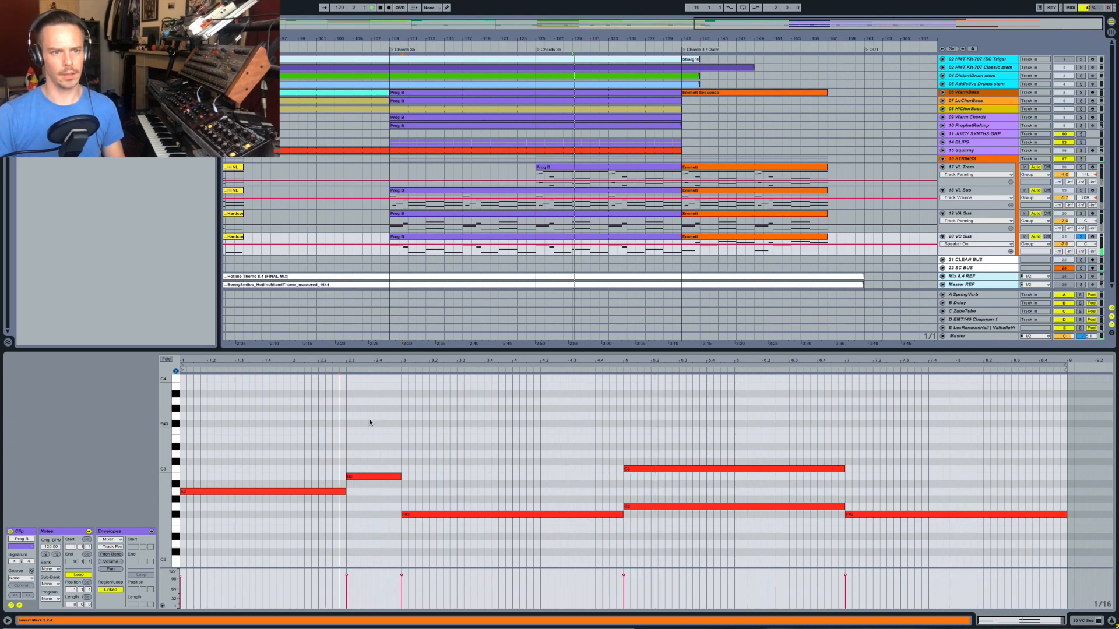
double_click(600, 237)
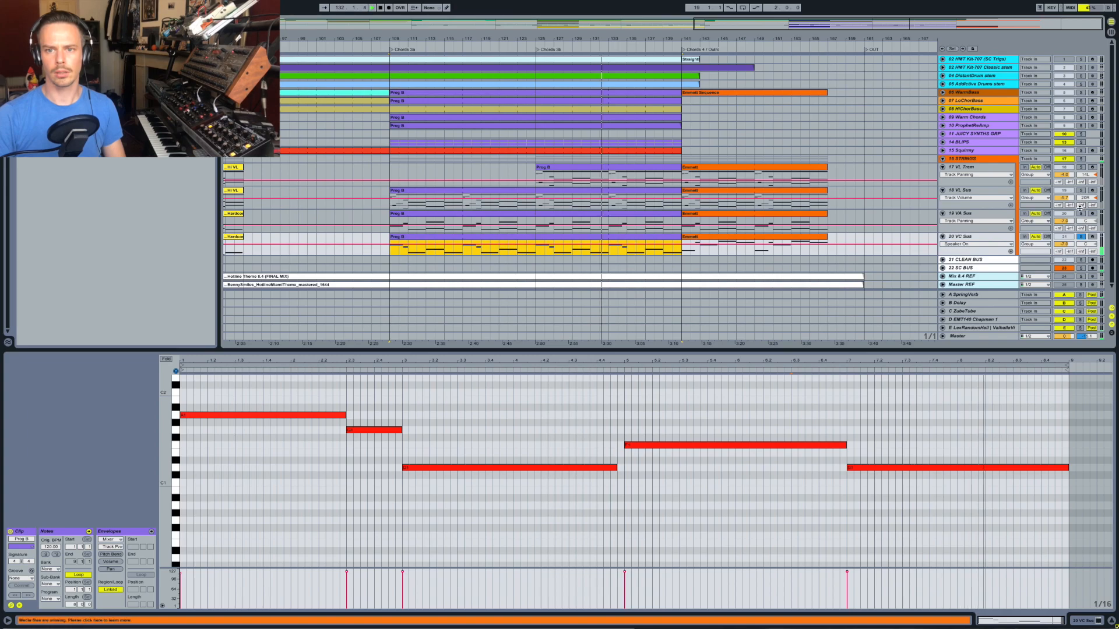
Solo the STRINGS group and switch on its PSP MixSaturator2 and PuigTec EQP1A in turn during playback to hear their effect
left_click(1081, 159)
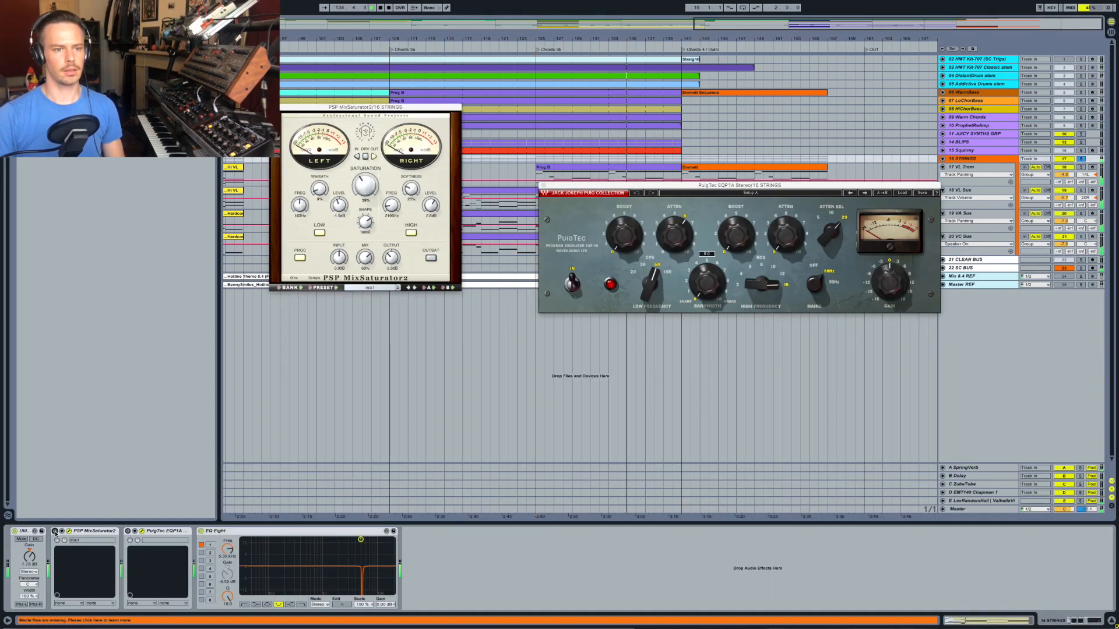
left_click(54, 531)
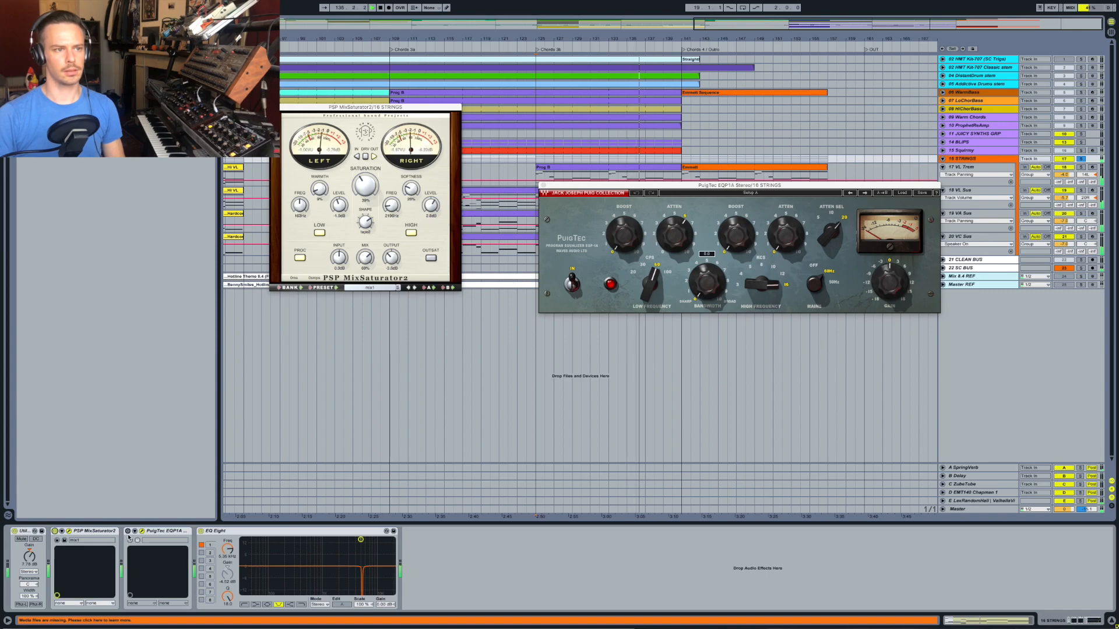
left_click(128, 532)
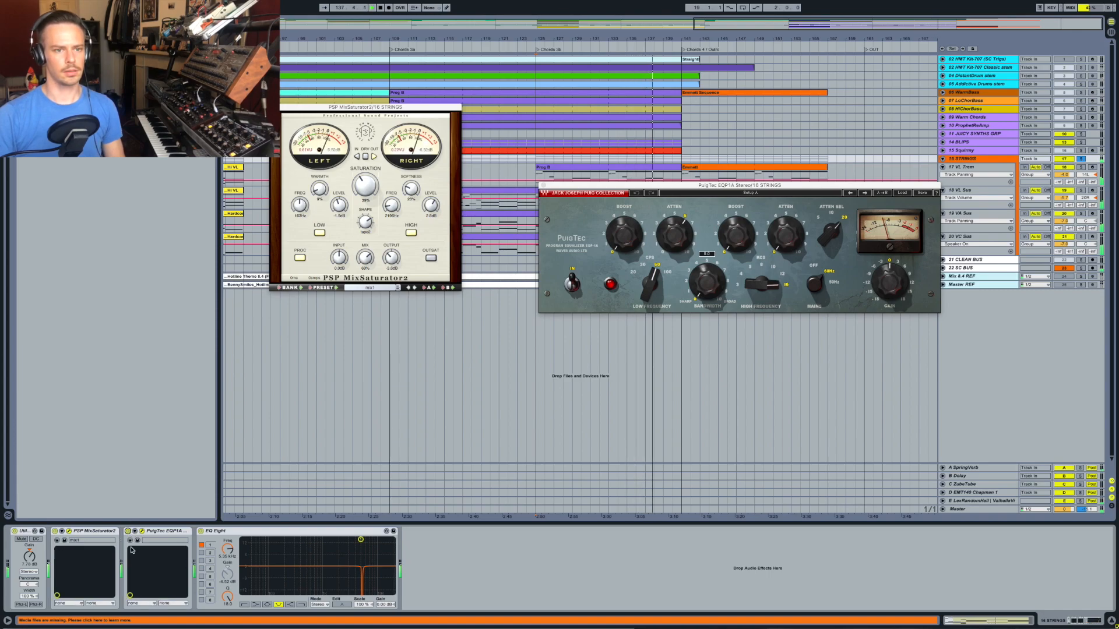
left_click(85, 532)
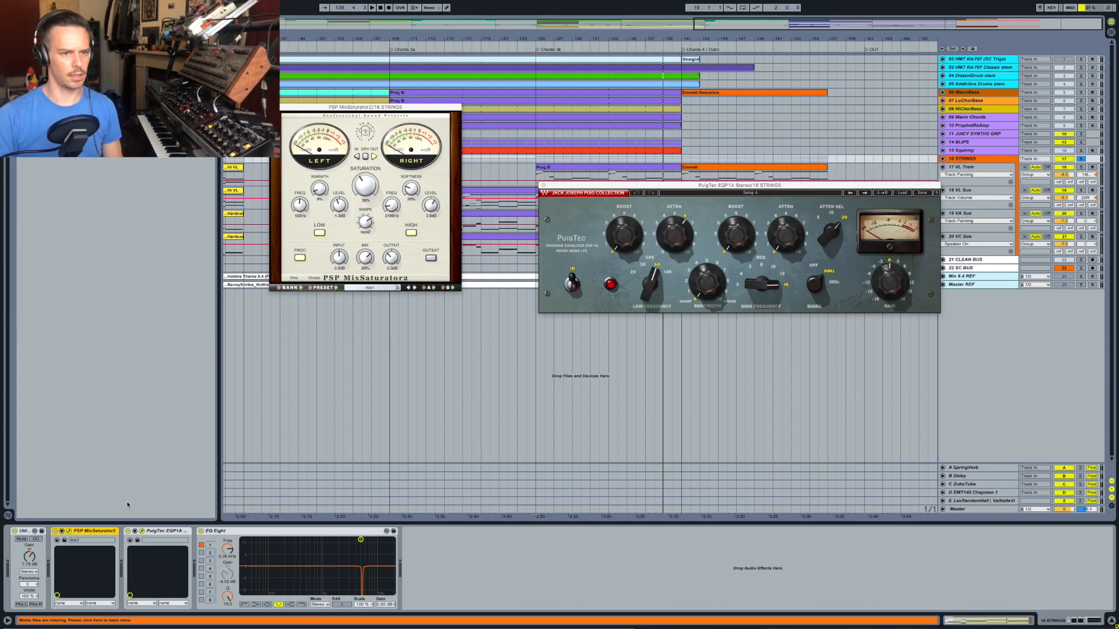
key("space")
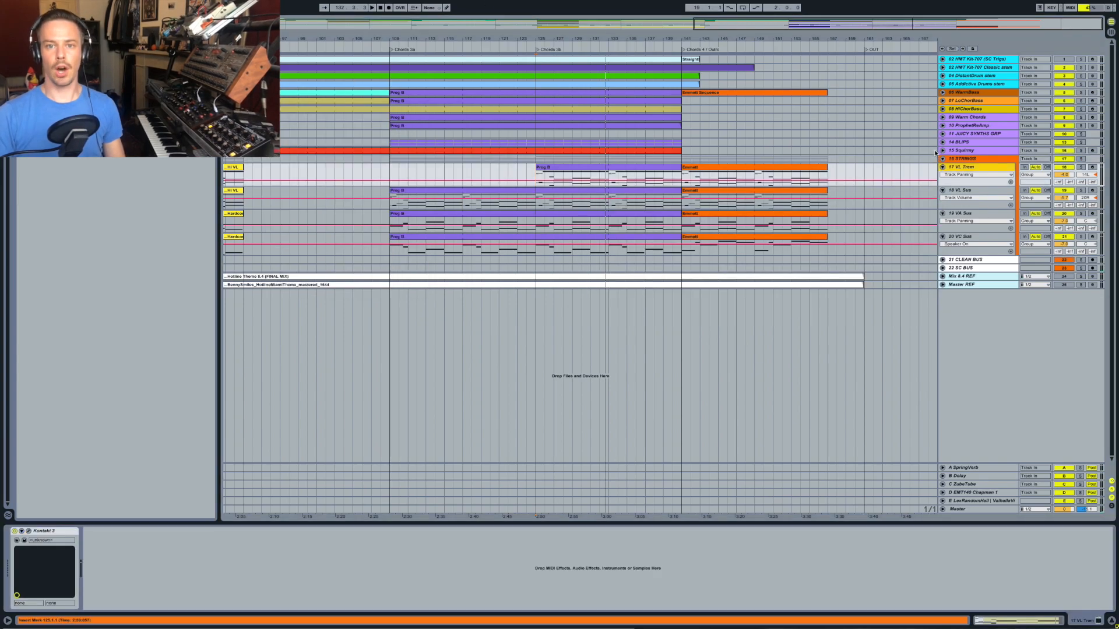
Fold the STRINGS group, unfold the CLEAN BUS and SC BUS tracks, and increase the height of both buses
left_click(943, 159)
left_click(962, 169)
left_click(955, 176)
left_click(942, 167)
left_click(942, 183)
left_click(964, 182, "shift")
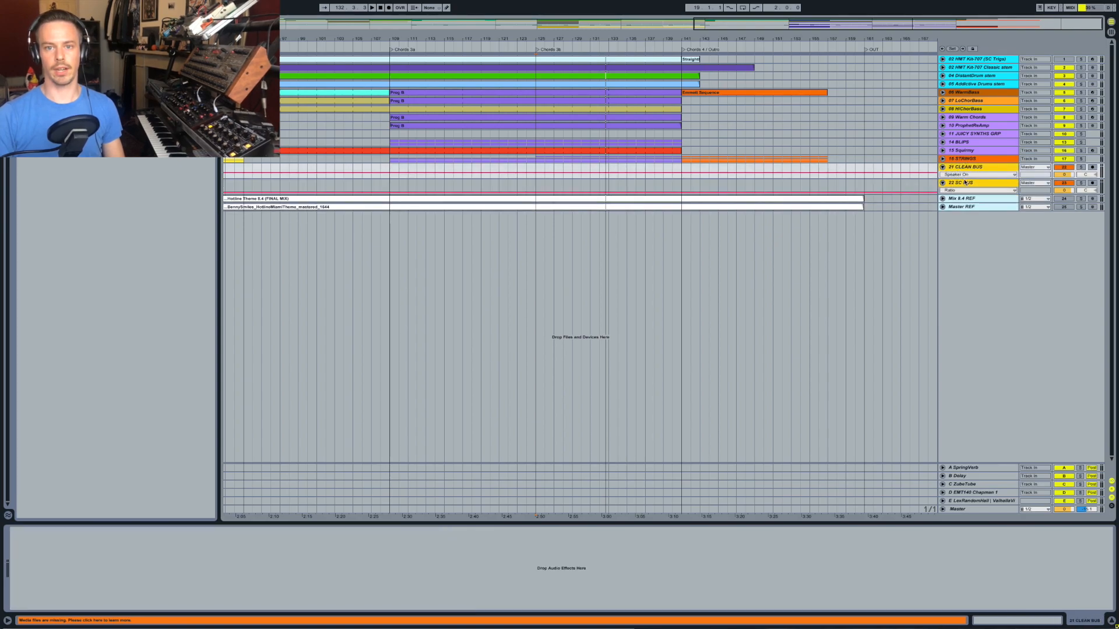
left_click_drag(963, 178, 962, 191)
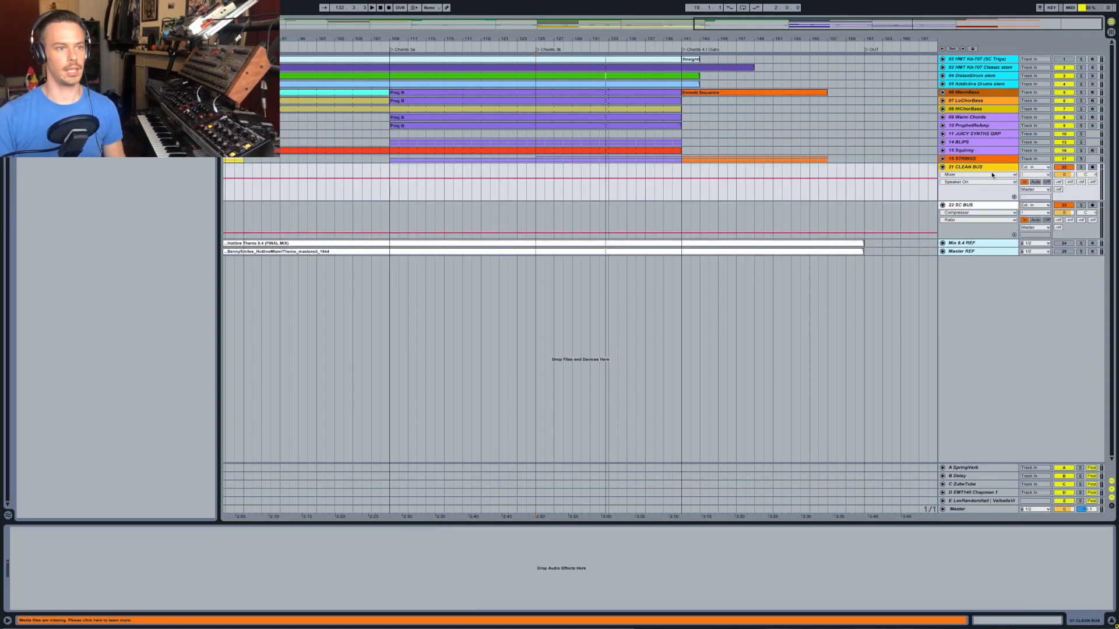
Solo the CLEAN BUS and play it from Chords 3a
left_click(1081, 168)
left_click(396, 198)
key("space")
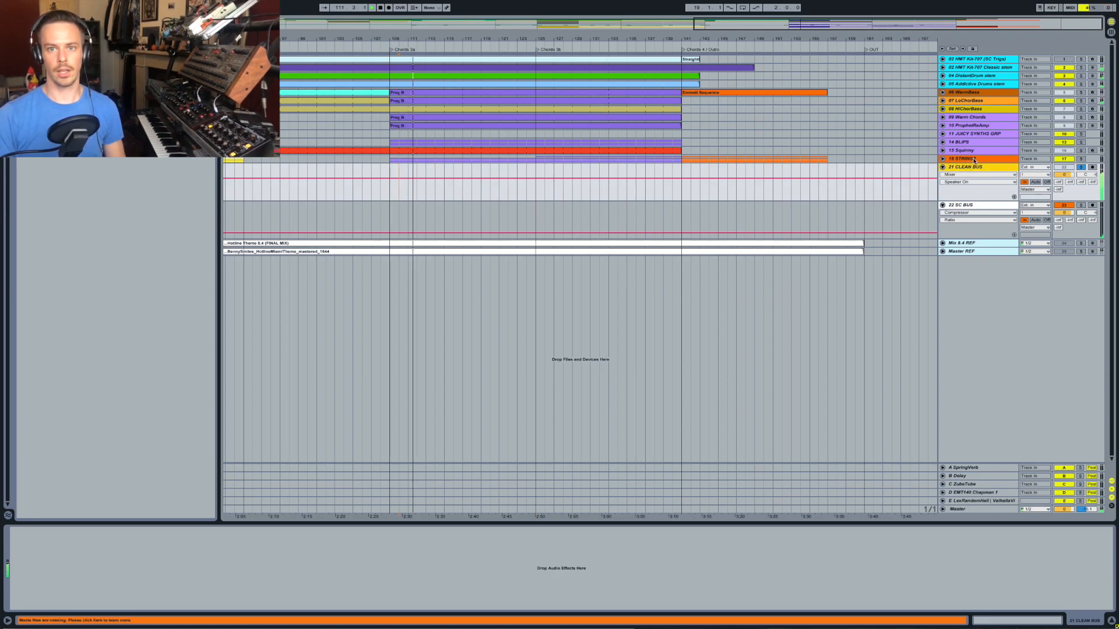
left_click(1002, 68)
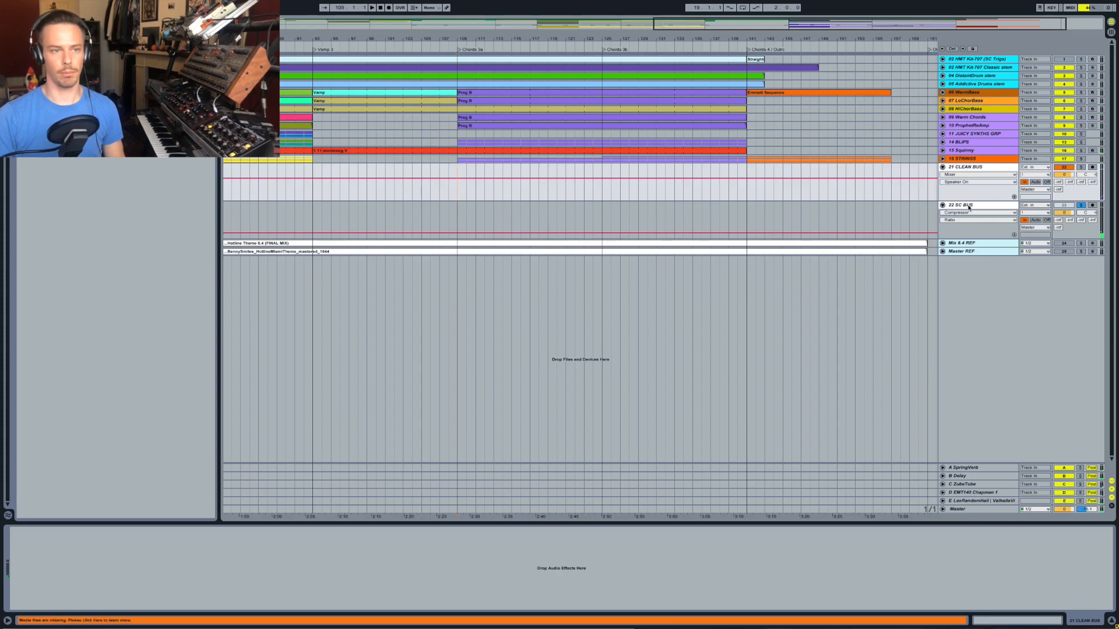
Play the soloed SC BUS from Chords 3a with its Audio Effect Rack of compressors off and on, then unsolo the bus
left_click(972, 202)
key("space")
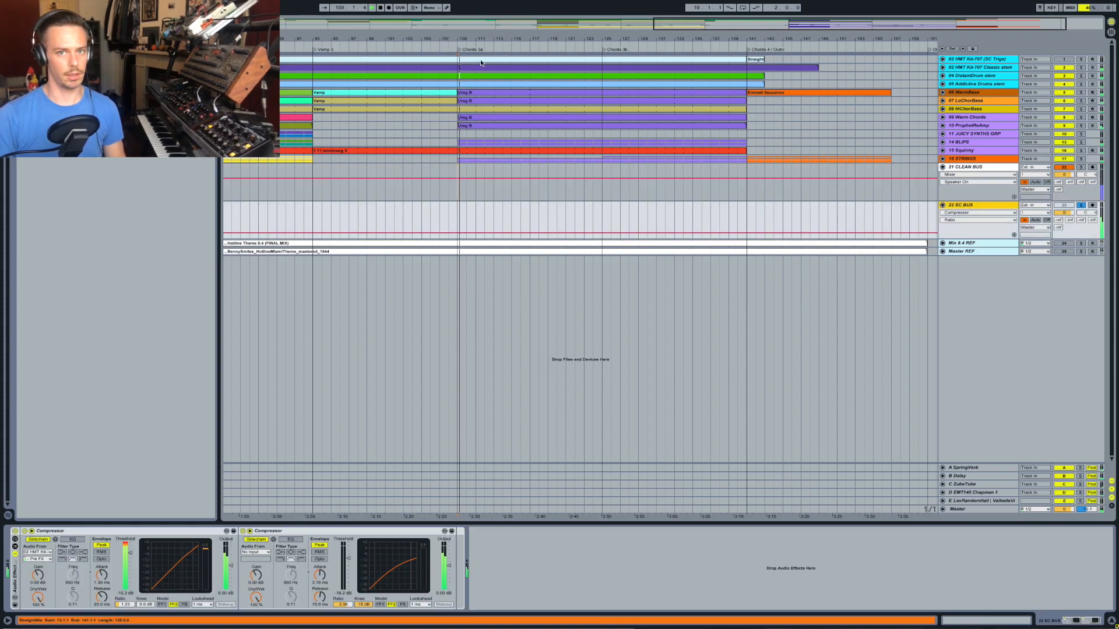
left_click(909, 57)
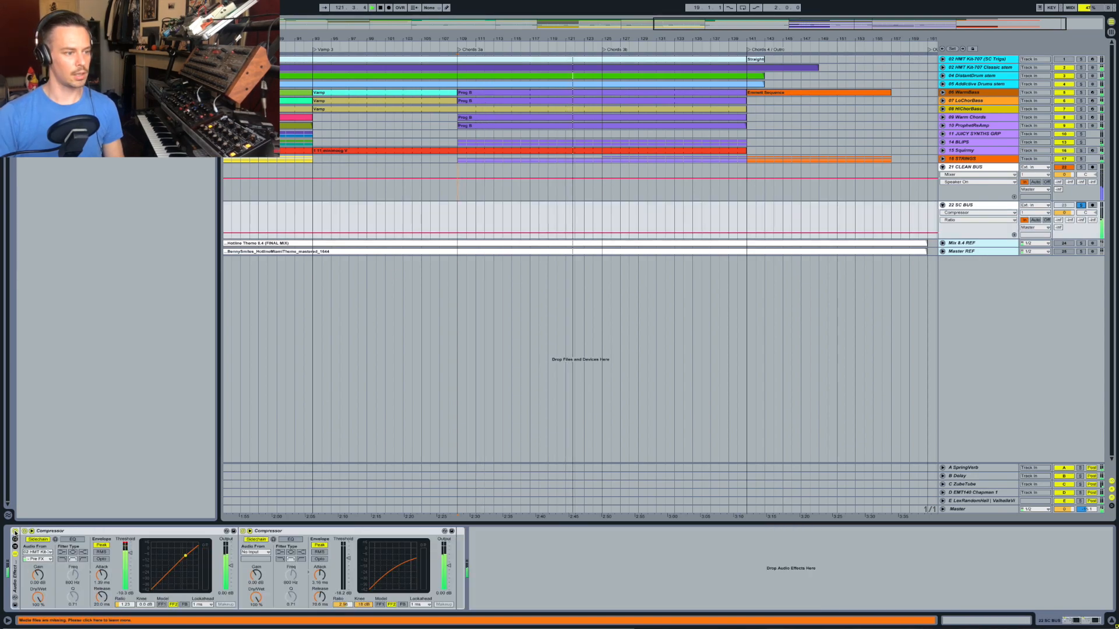
left_click(15, 531)
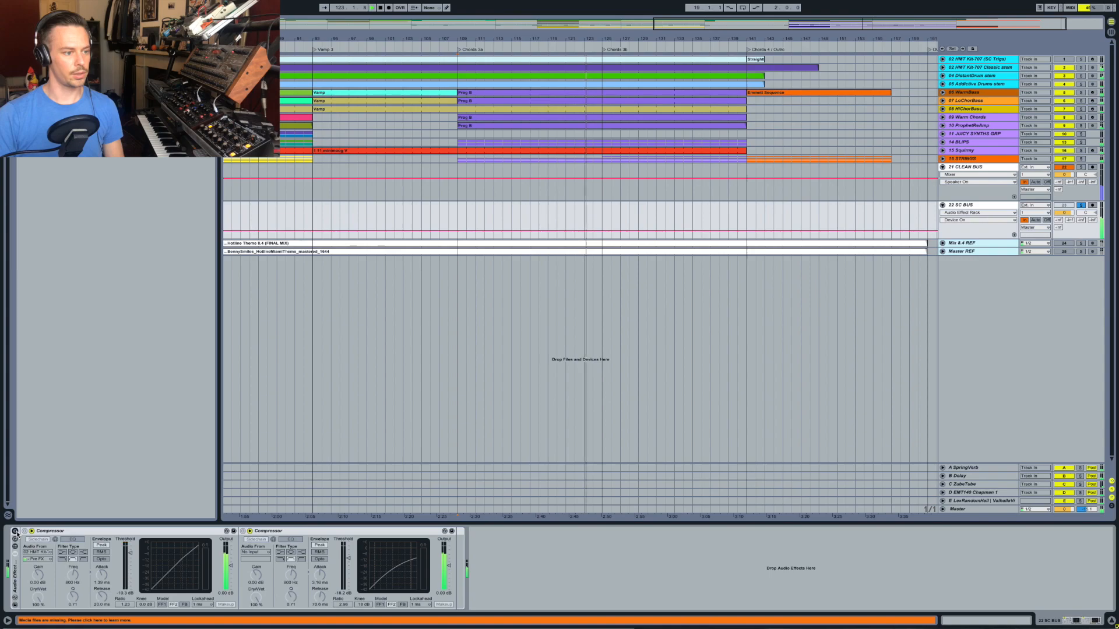
left_click(16, 531)
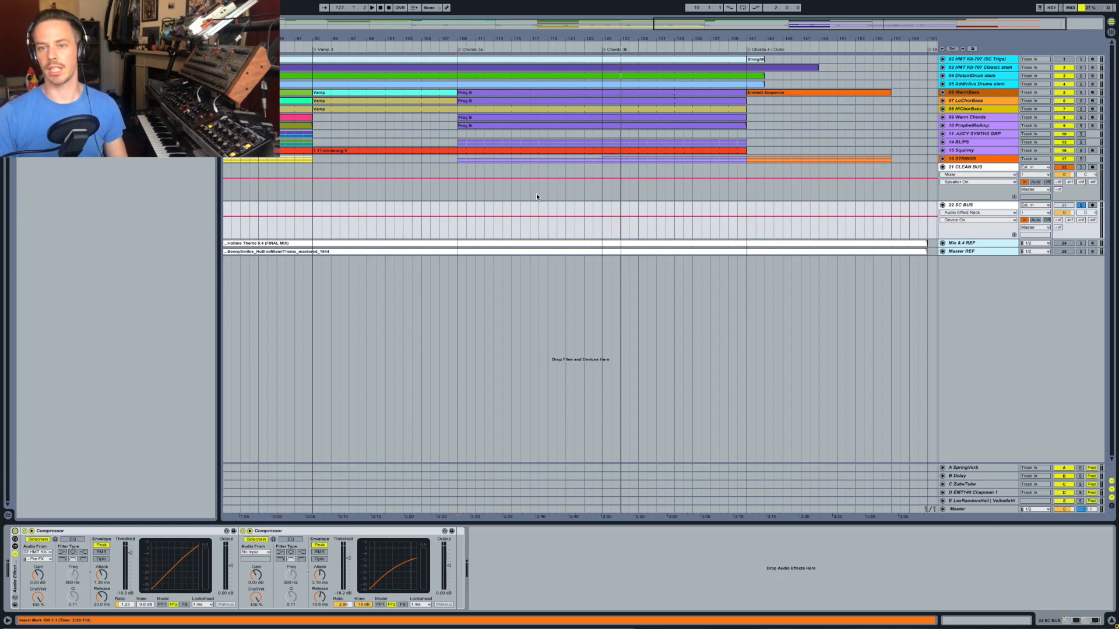
left_click(1081, 205)
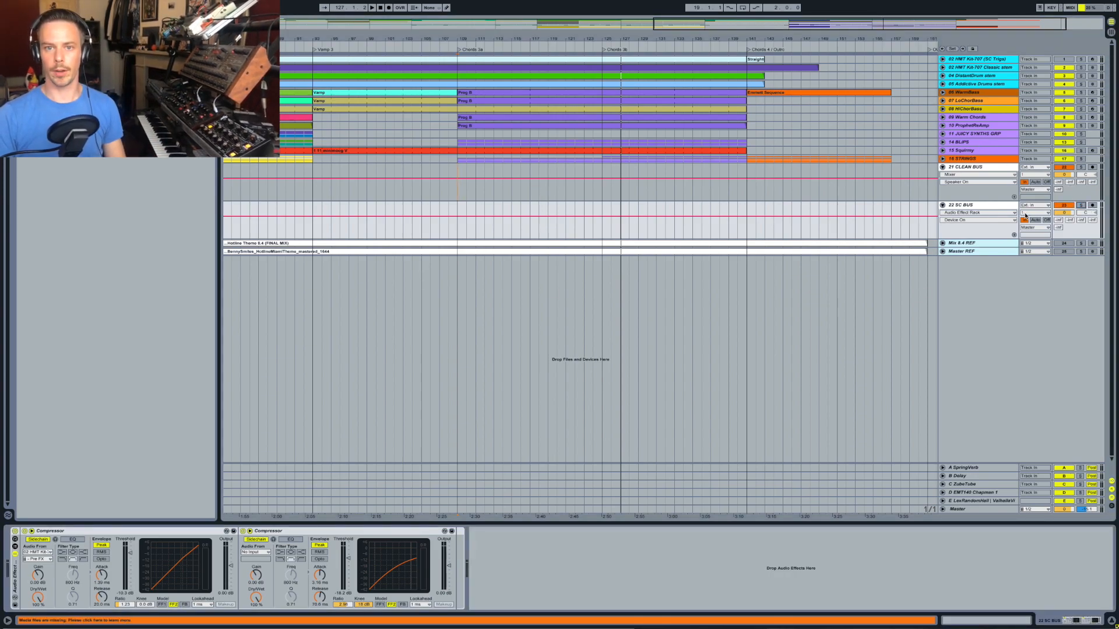
View the Master track's bx_control and Kramer Tape plug-ins during playback, moving the Kramer Tape window so both are visible
left_click(950, 509)
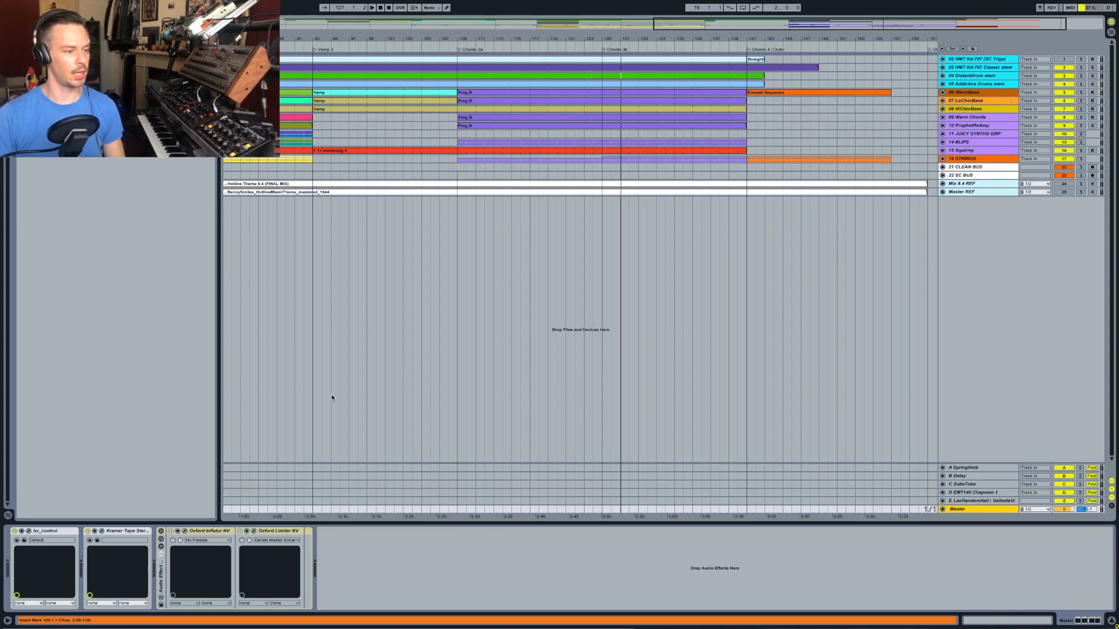
left_click(29, 532)
key("space")
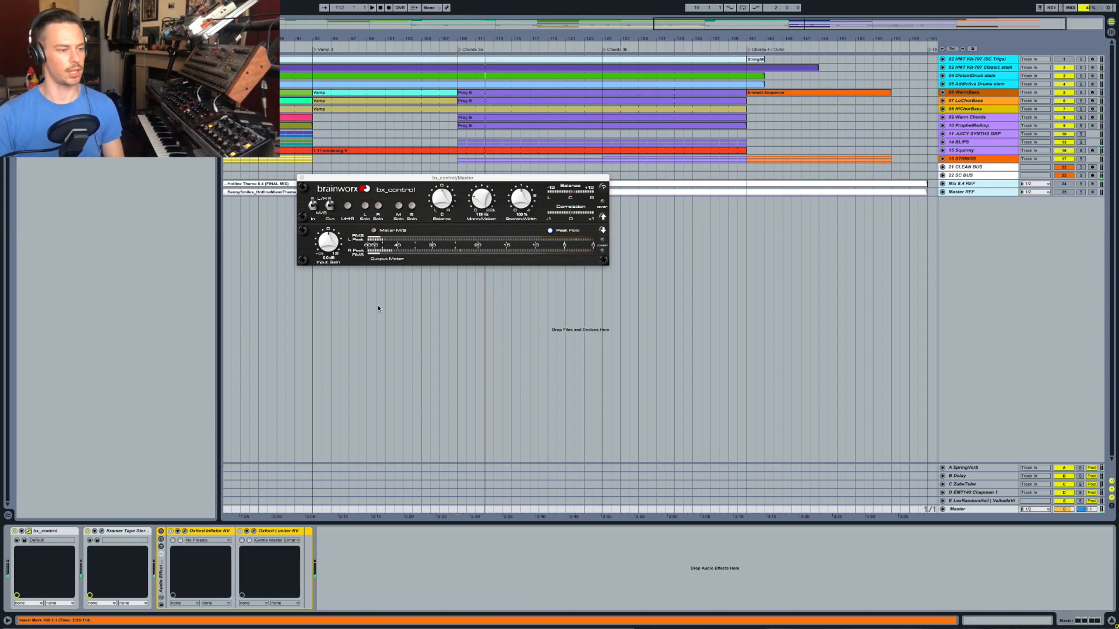
left_click(100, 532)
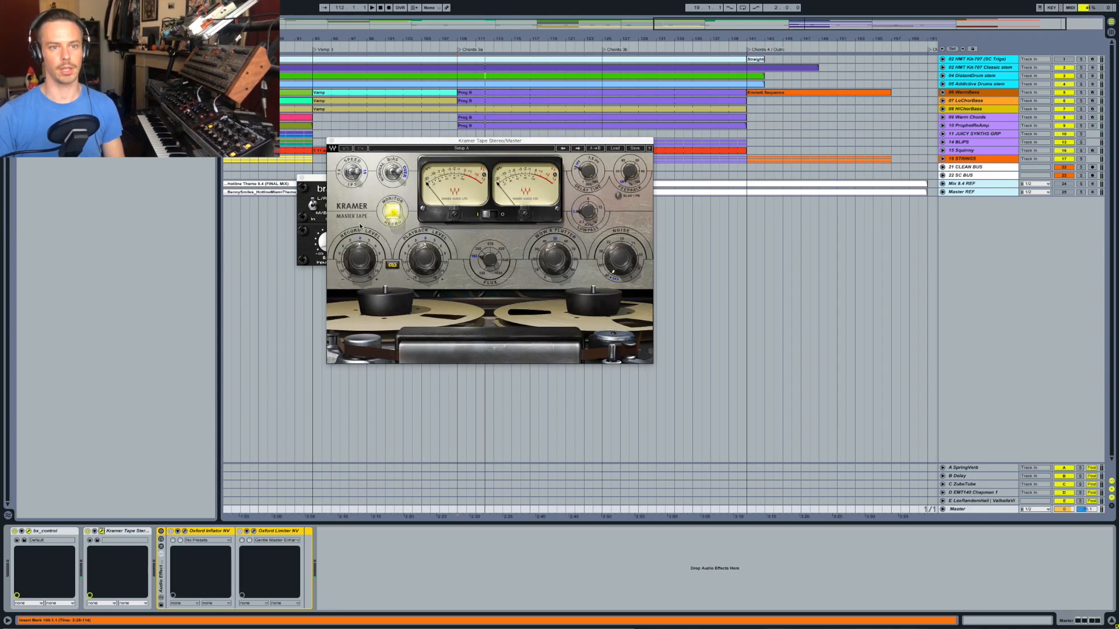
left_click_drag(495, 143, 719, 41)
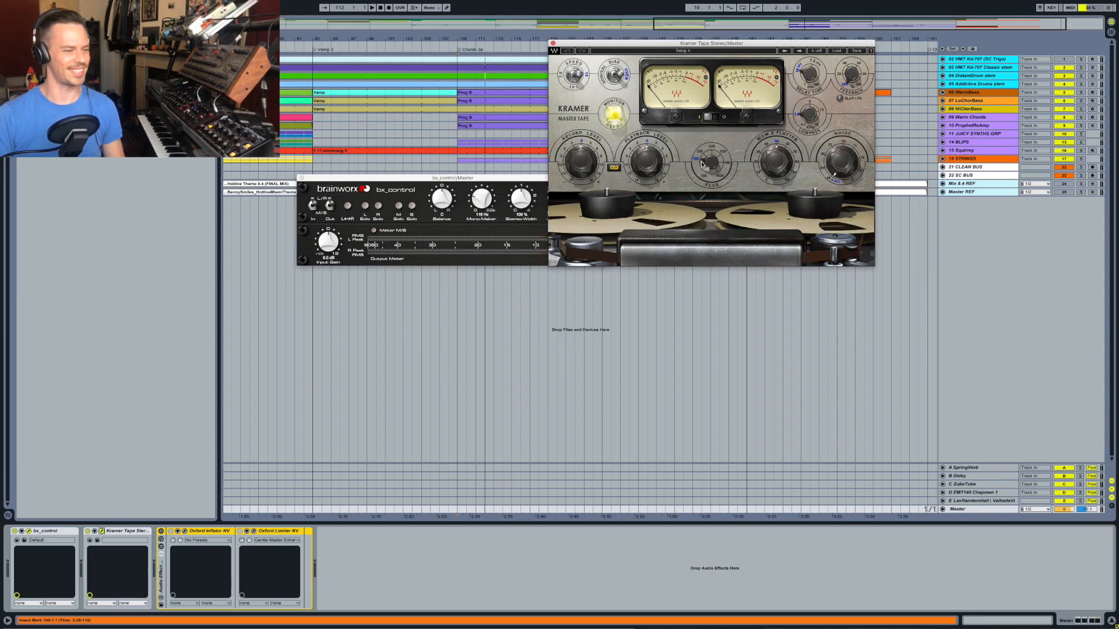
Play the mix while bypassing and re-enabling Kramer Tape on the Master to compare the sound
key("space")
left_click(88, 531)
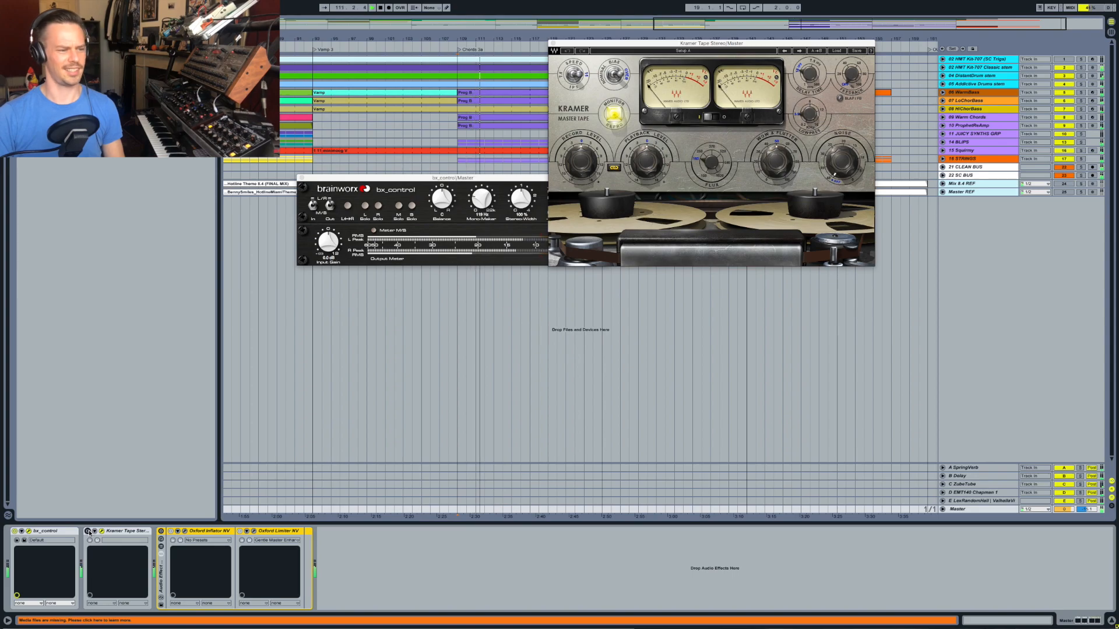
left_click(88, 532)
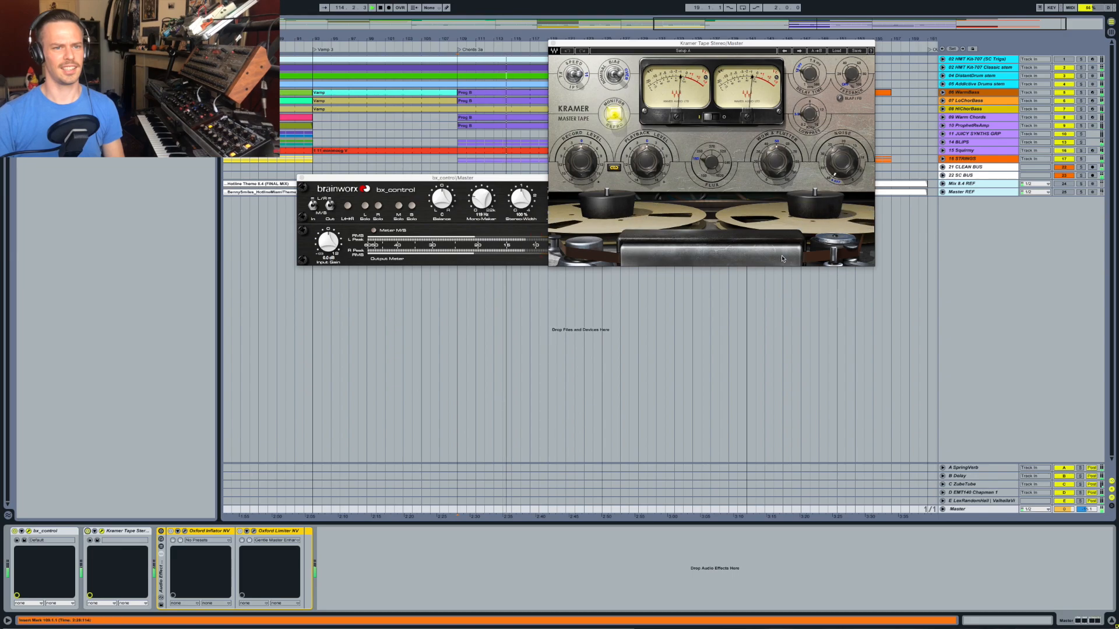
left_click(88, 532)
left_click(88, 531)
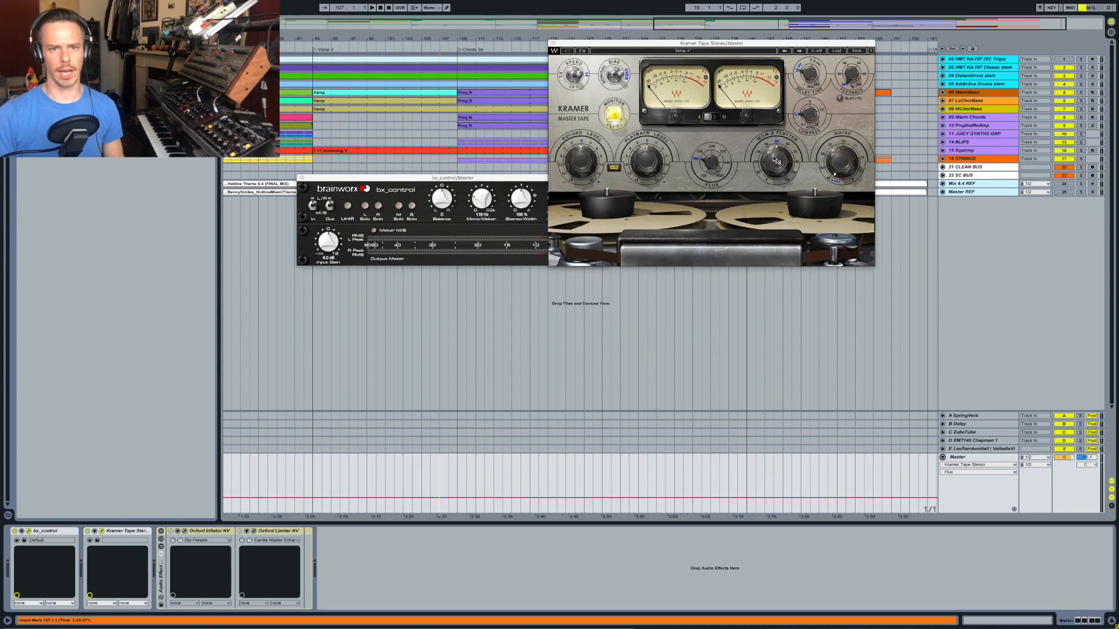
Audition Kramer Tape's Wow & Flutter at 100 and at 0 during playback, then undo the last setting change
left_click(791, 153, "alt")
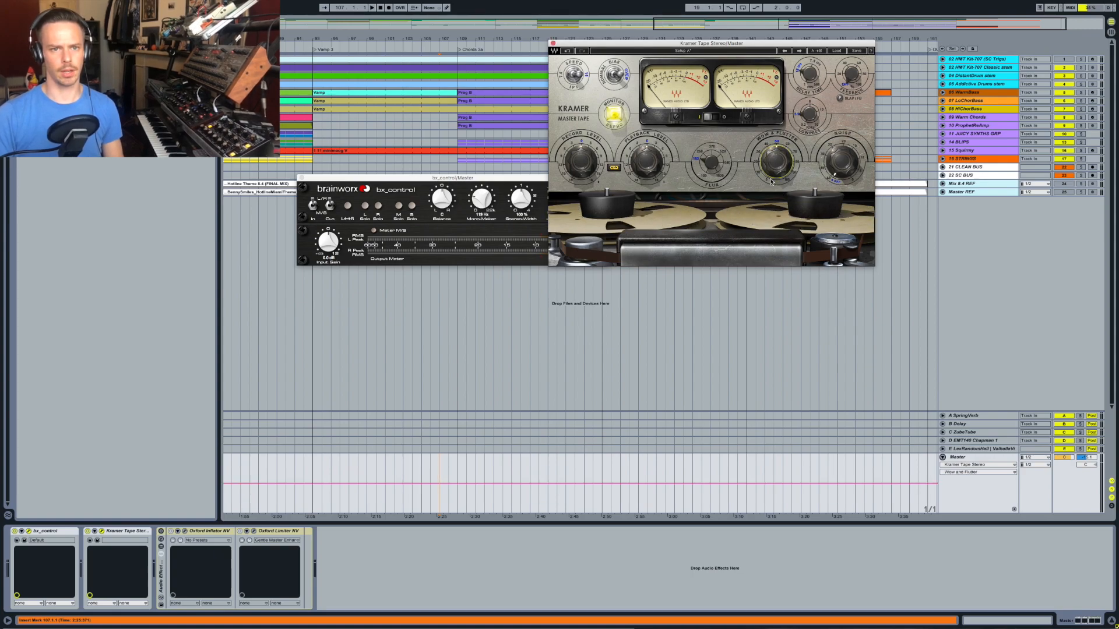
key("space")
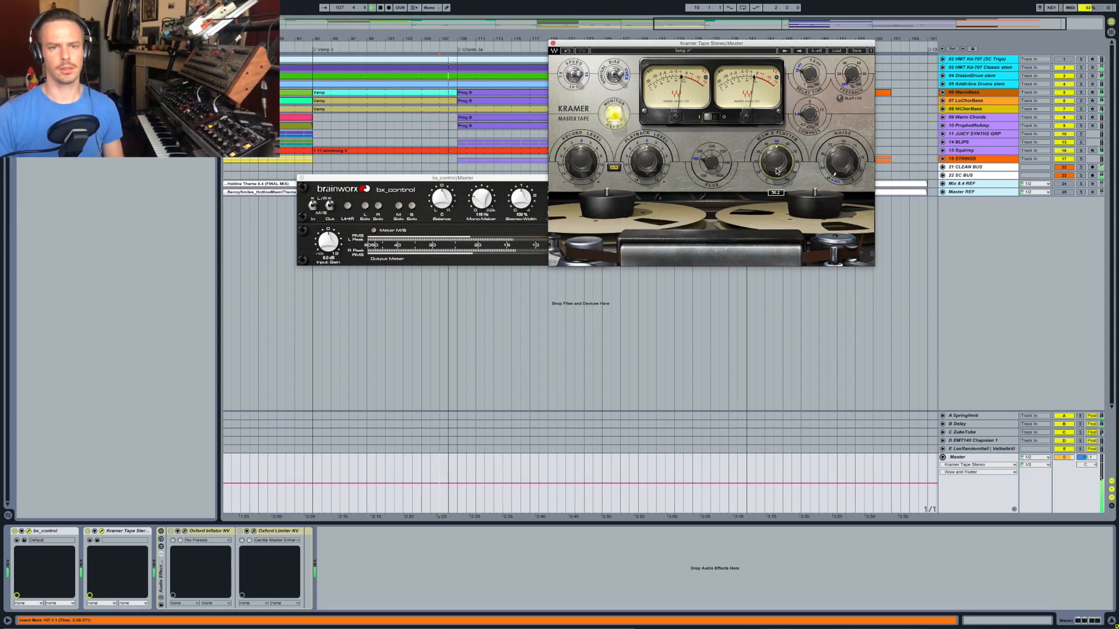
left_click_drag(775, 171, 774, 105)
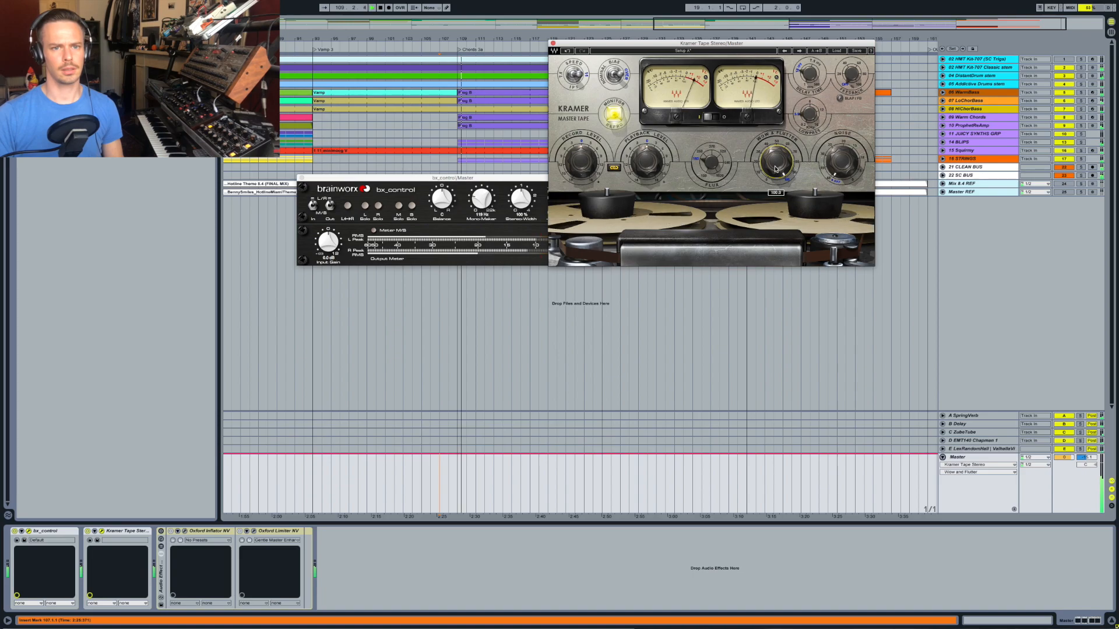
left_click_drag(775, 162, 775, 211)
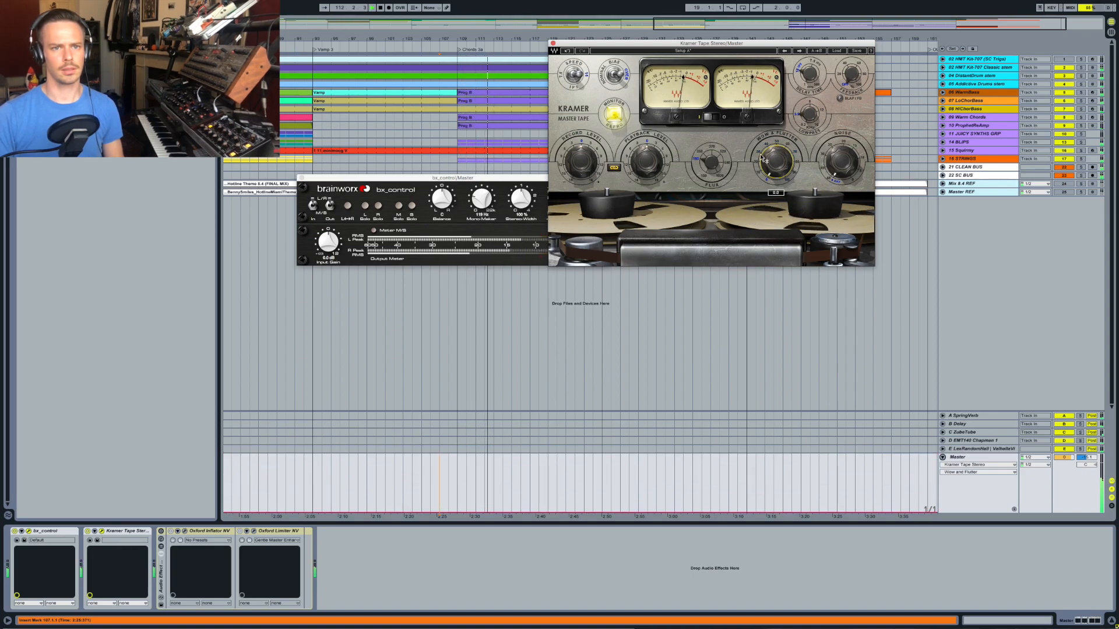
left_click(568, 51)
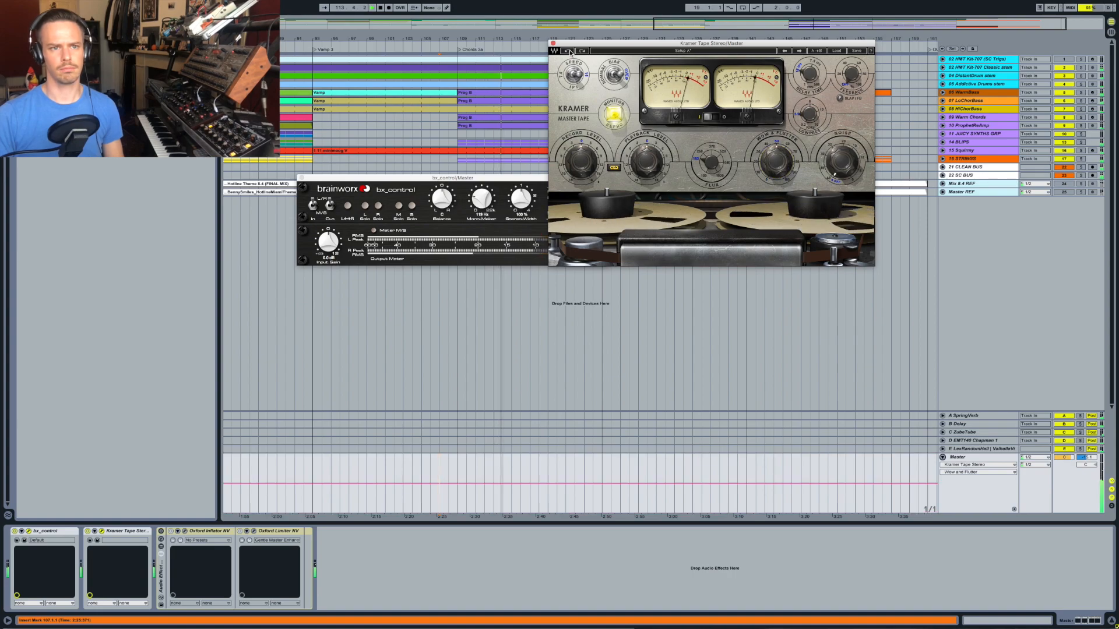
Close the Kramer Tape and bx_control plug-in windows
left_click(553, 43)
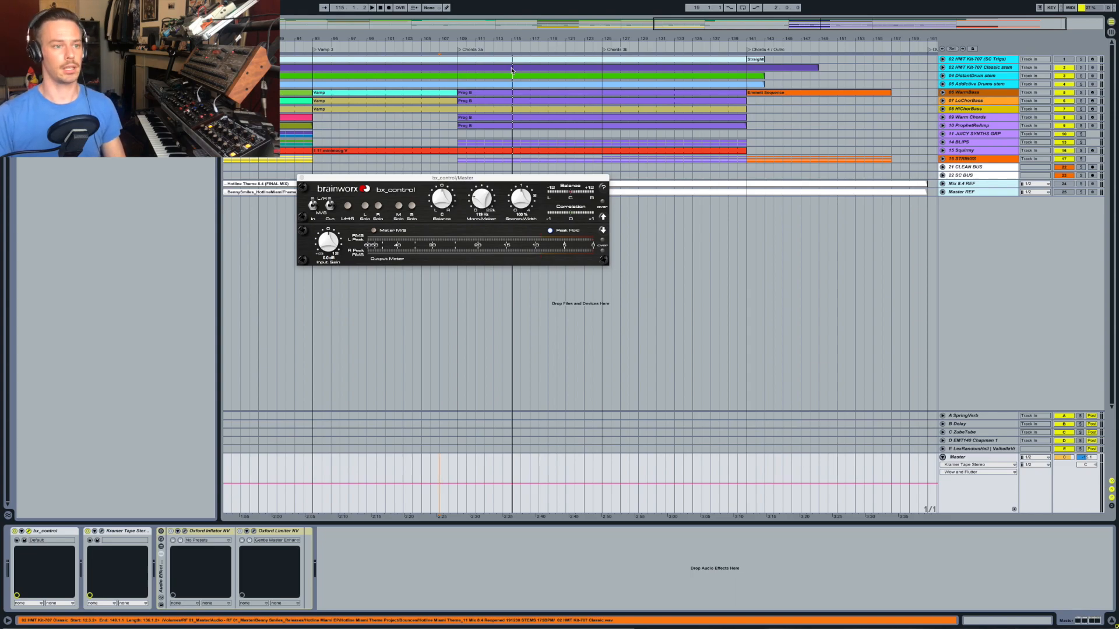
left_click(301, 178)
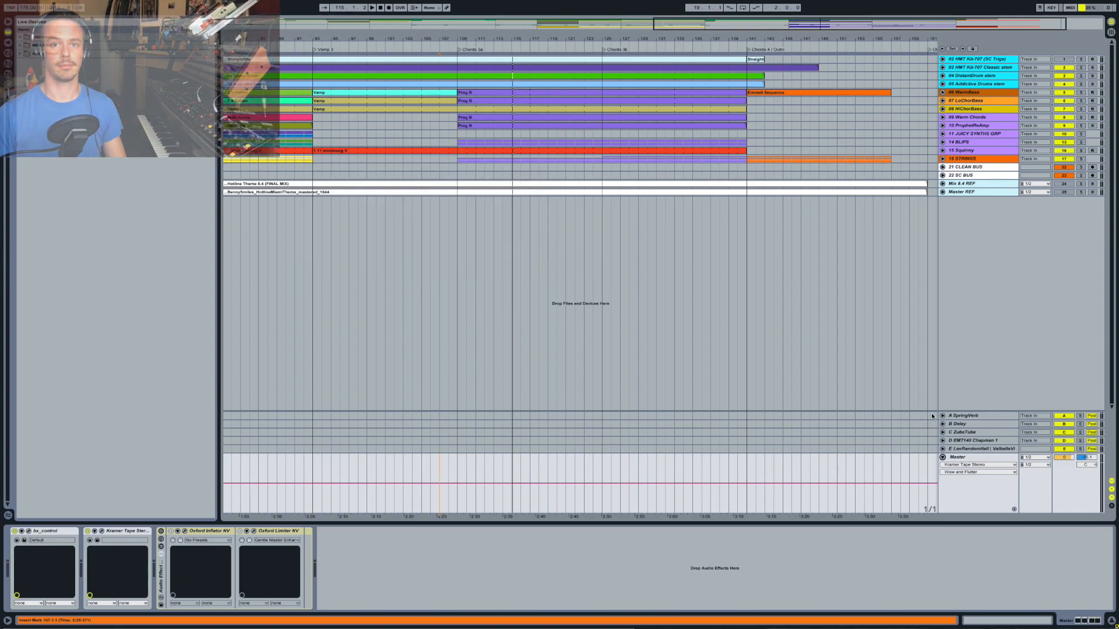